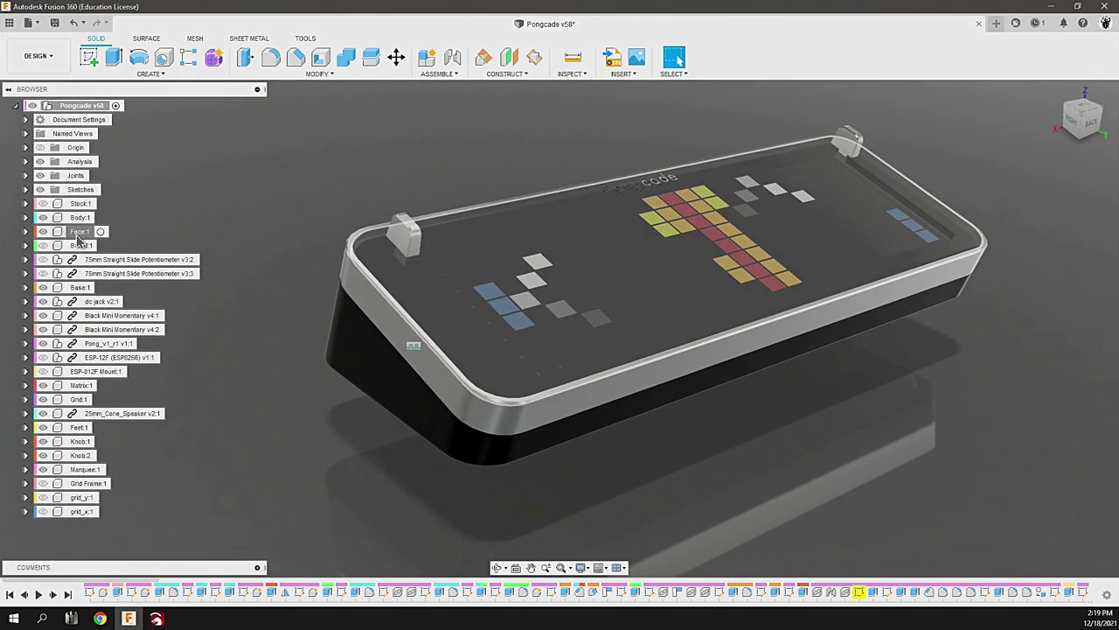
Step: Frame the Face:1 component in the view using Find in Window
{"action": "right_click", "coordinate": [76, 236]}
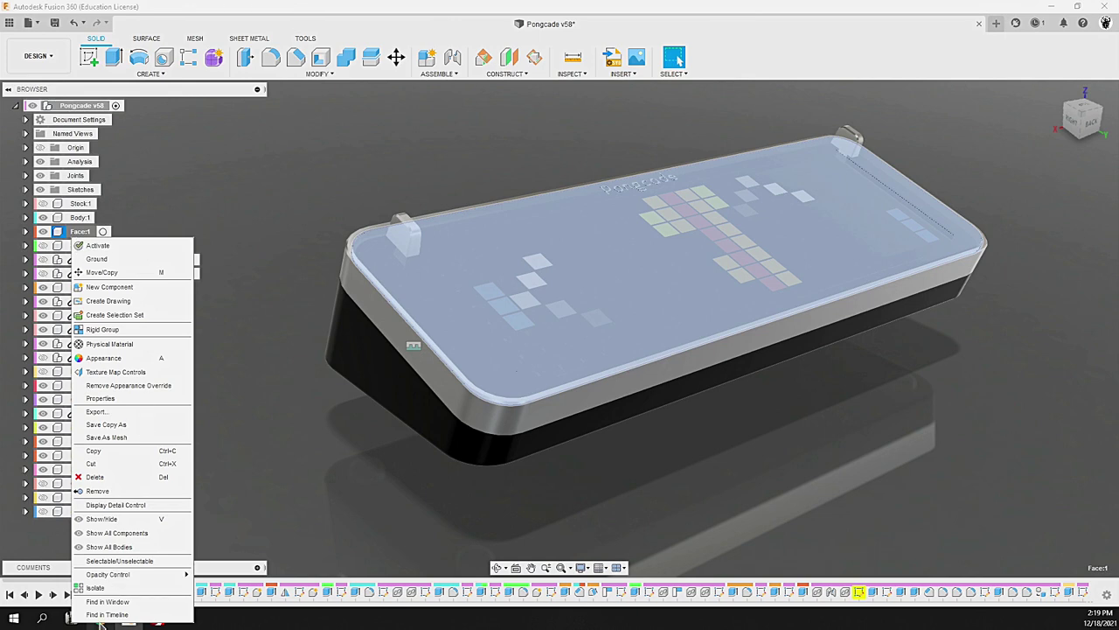
{"action": "left_click", "coordinate": [113, 601]}
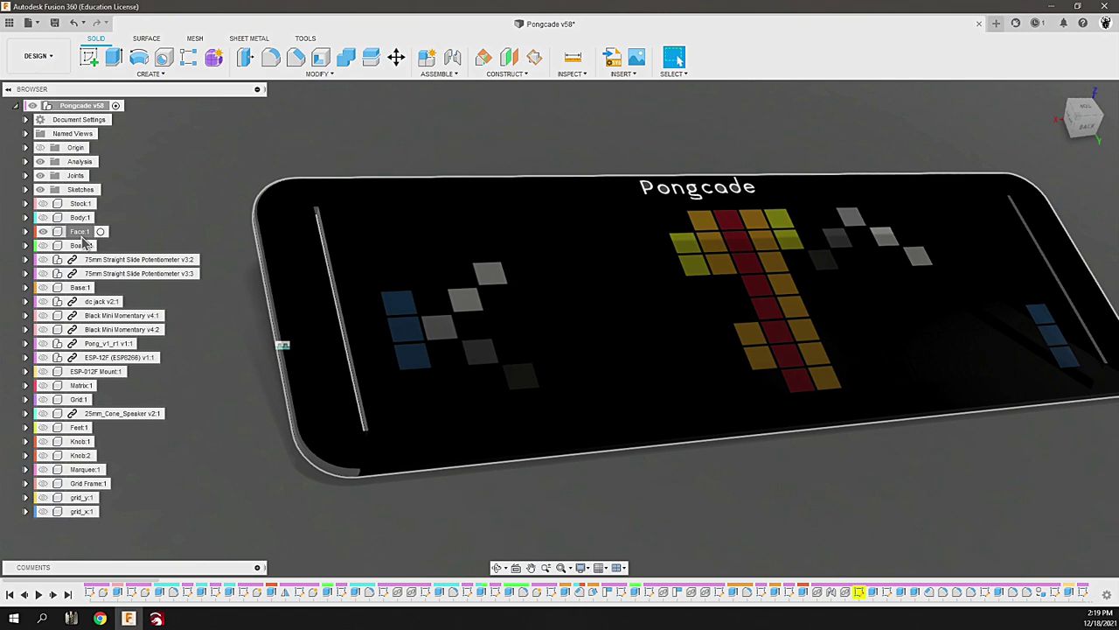
{"action": "left_click", "coordinate": [25, 190]}
Step: Edit the 'face' sketch, fit its outline in view, and finish the sketch
{"action": "scroll", "coordinate": [61, 490], "scroll_direction": "down", "scroll_amount": 4}
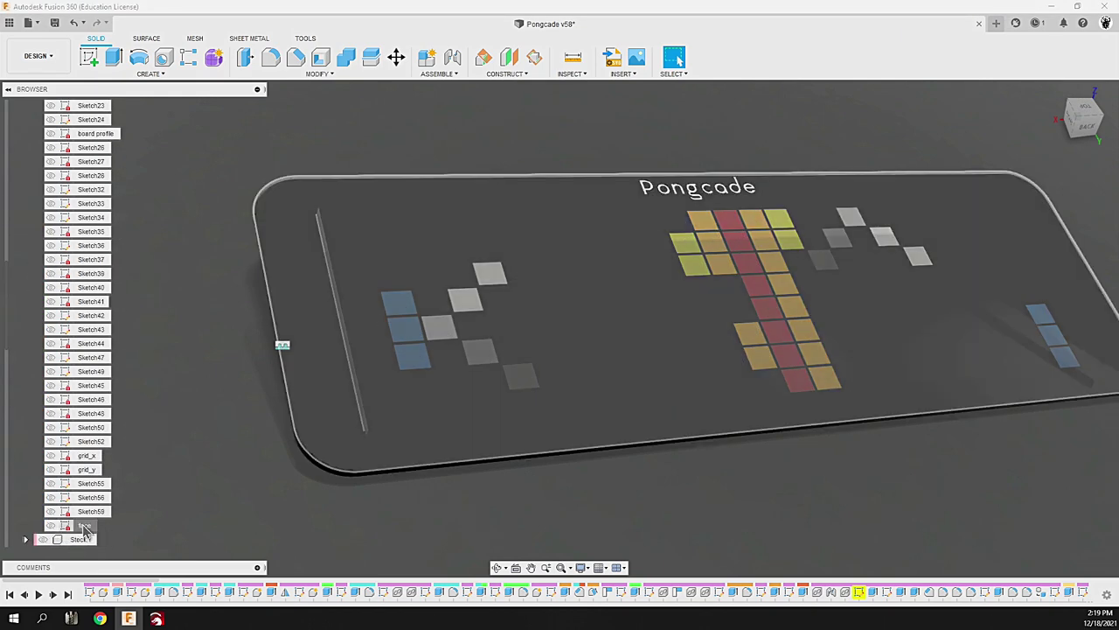
{"action": "double_click", "coordinate": [84, 525]}
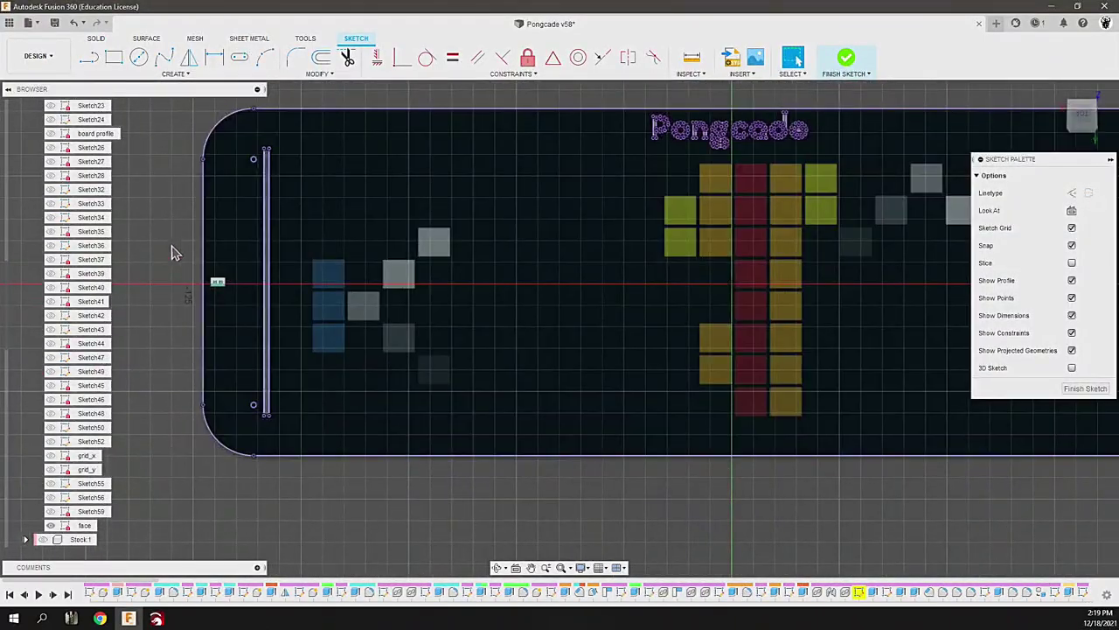
{"action": "key", "text": "F6"}
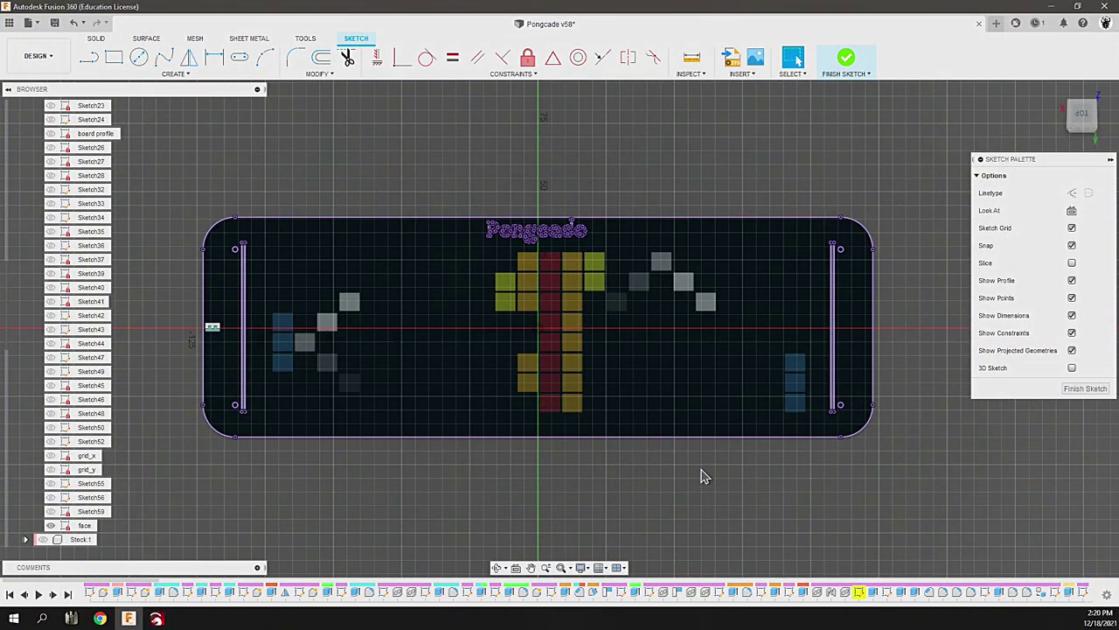
{"action": "left_click", "coordinate": [1082, 390]}
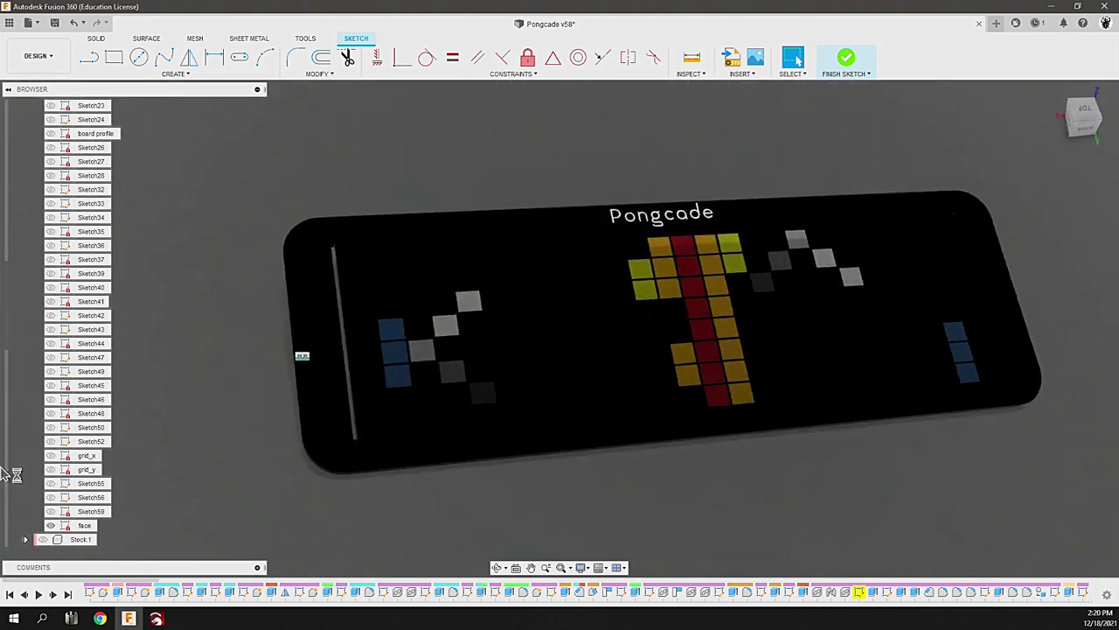
Step: Save the face sketch as a DXF and switch over to LightBurn
{"action": "right_click", "coordinate": [88, 525]}
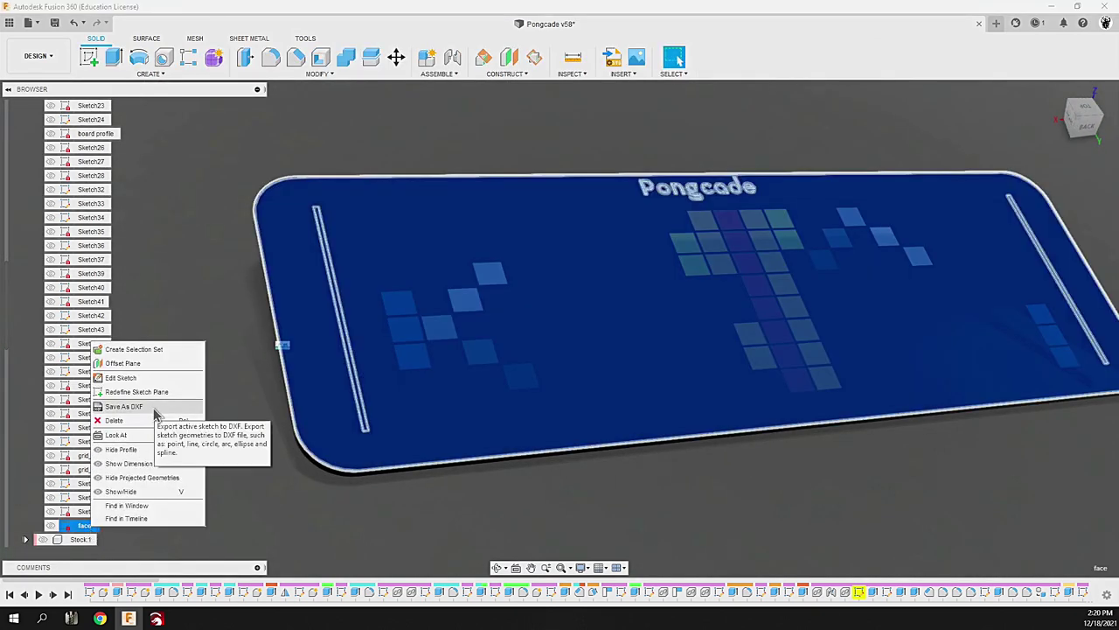
{"action": "scroll", "coordinate": [175, 245], "scroll_direction": "down", "scroll_amount": 3}
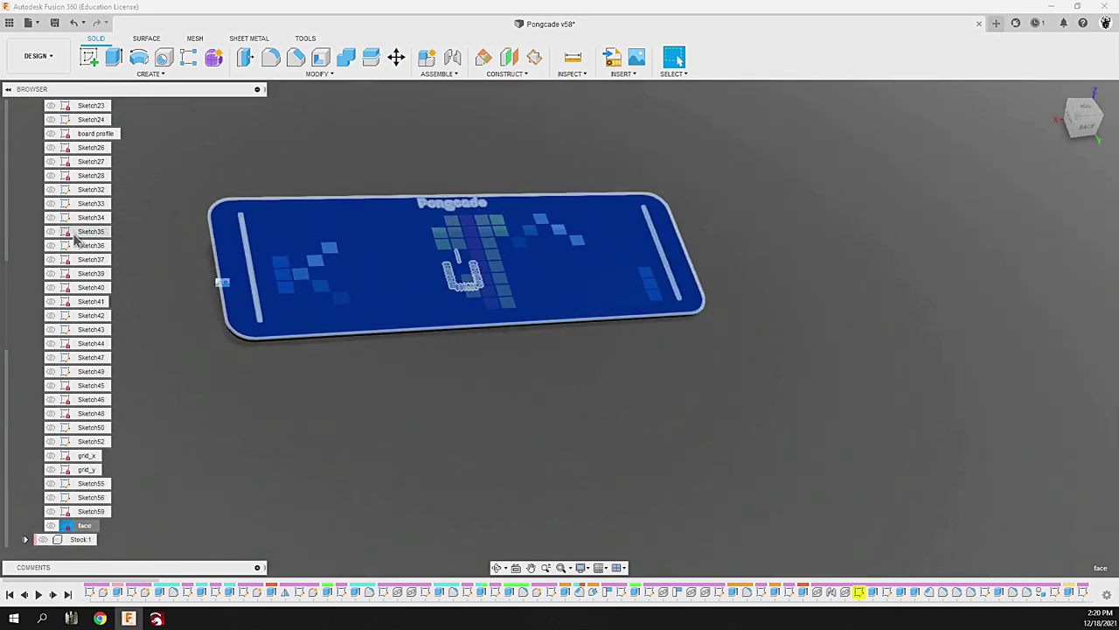
{"action": "scroll", "coordinate": [77, 238], "scroll_direction": "up", "scroll_amount": 3}
{"action": "scroll", "coordinate": [77, 238], "scroll_direction": "up", "scroll_amount": 4}
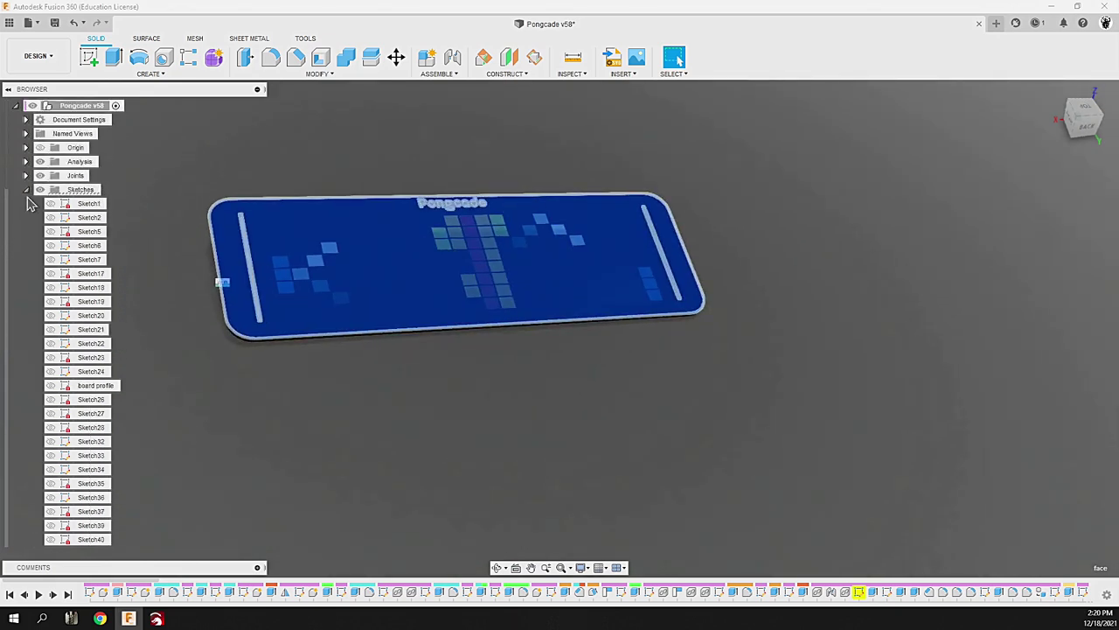
{"action": "left_click", "coordinate": [26, 191]}
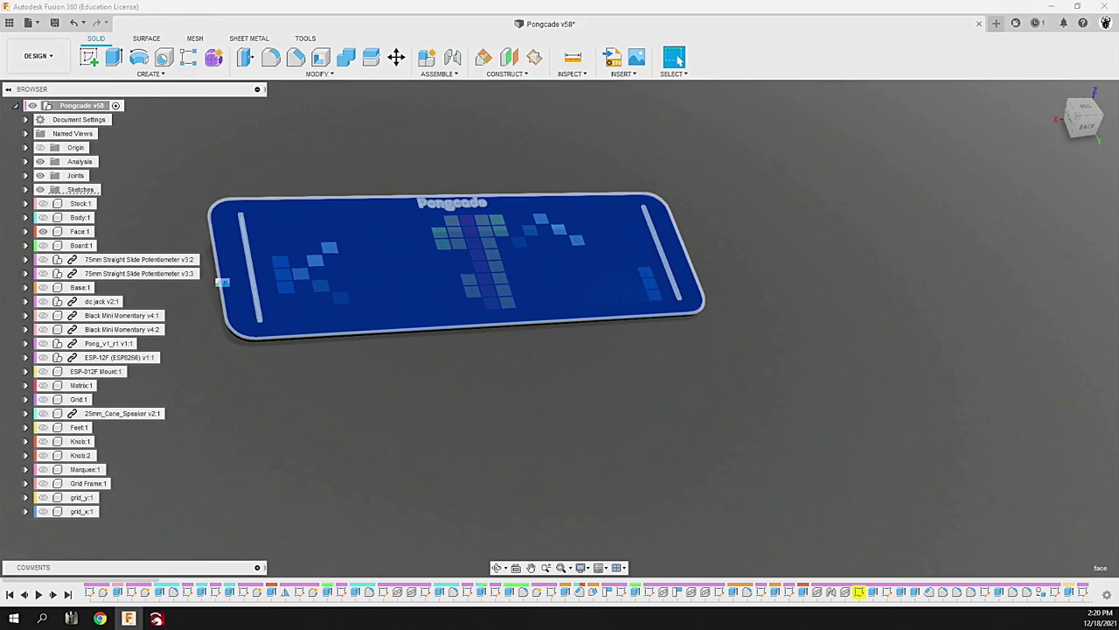
{"action": "key", "text": "alt+Tab"}
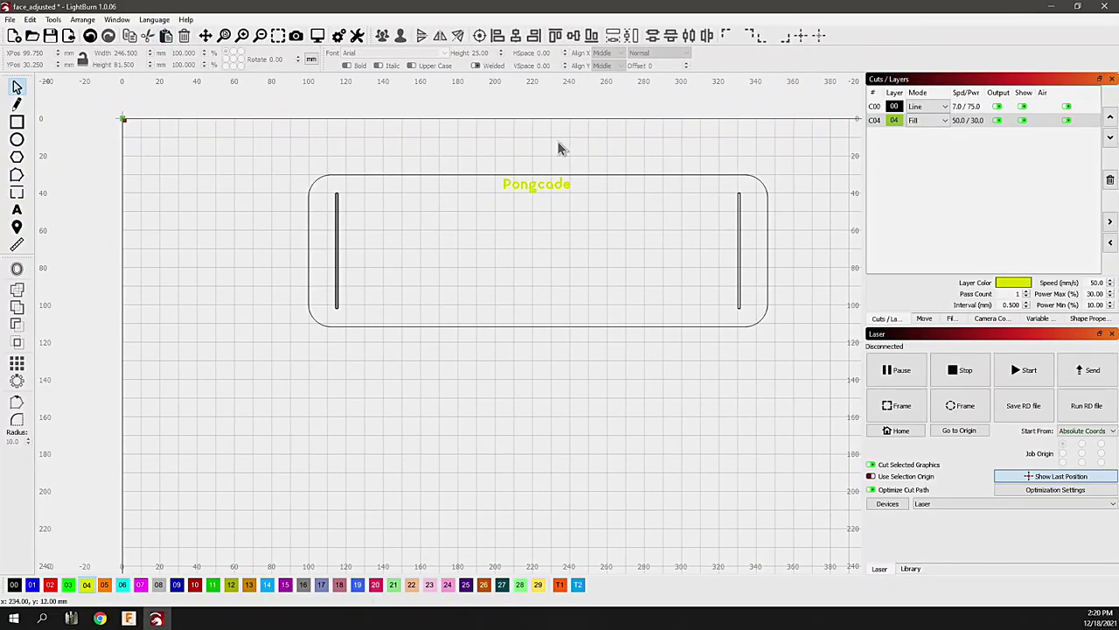
Step: Select the Pongcade lettering and review the C04 fill layer cut settings without changes
{"action": "scroll", "coordinate": [689, 168], "scroll_direction": "up", "scroll_amount": 2}
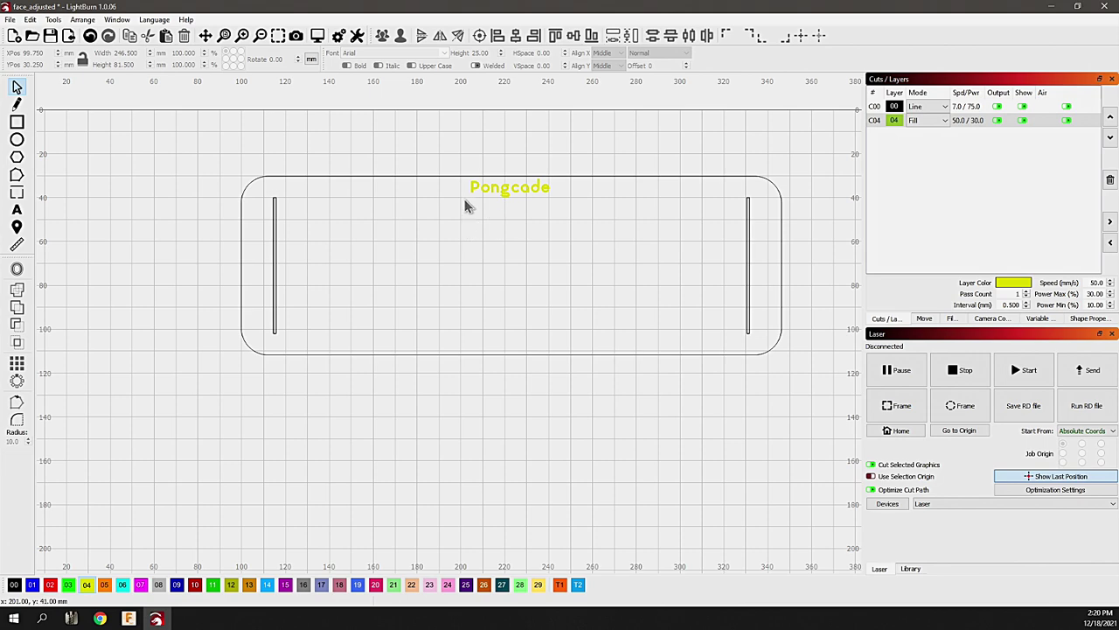
{"action": "scroll", "coordinate": [506, 189], "scroll_direction": "up", "scroll_amount": 5}
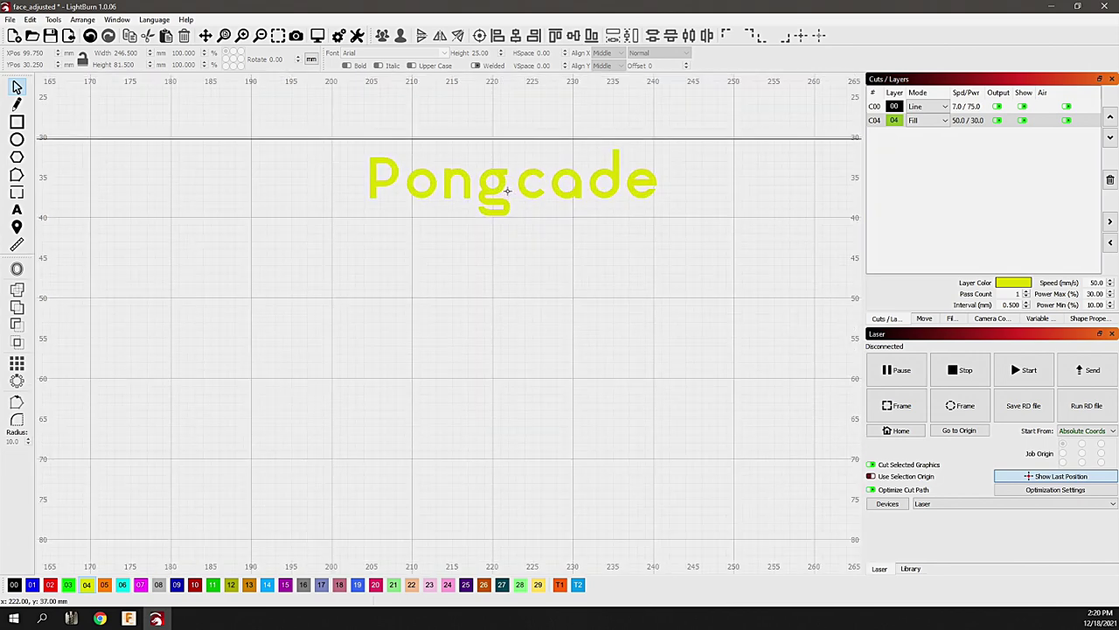
{"action": "scroll", "coordinate": [507, 190], "scroll_direction": "down", "scroll_amount": 4}
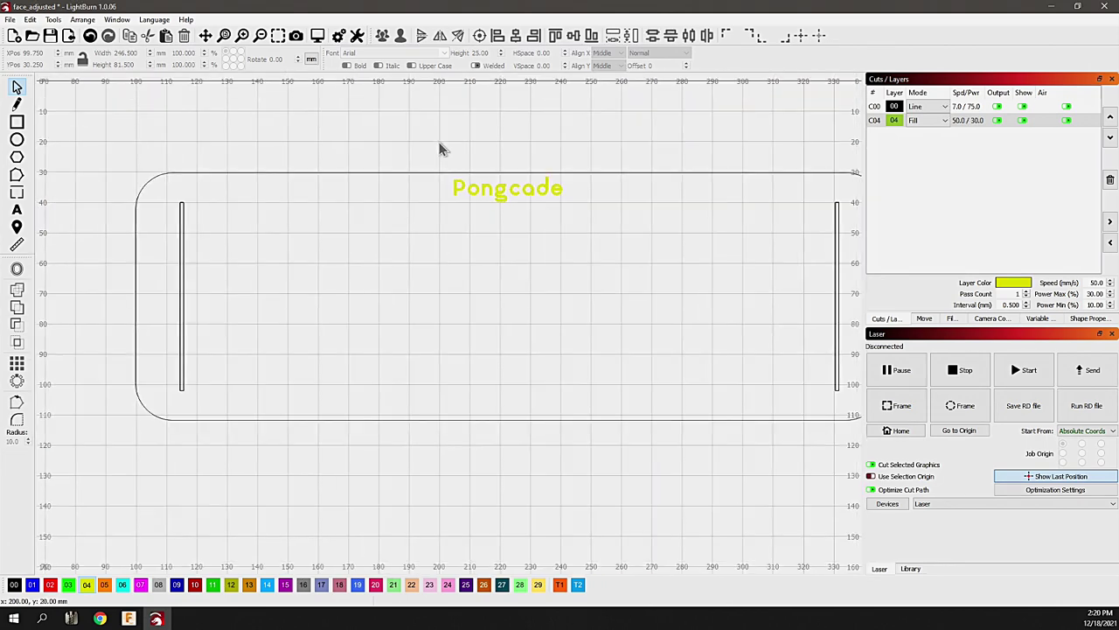
{"action": "left_click_drag", "start_coordinate": [437, 142], "coordinate": [598, 242]}
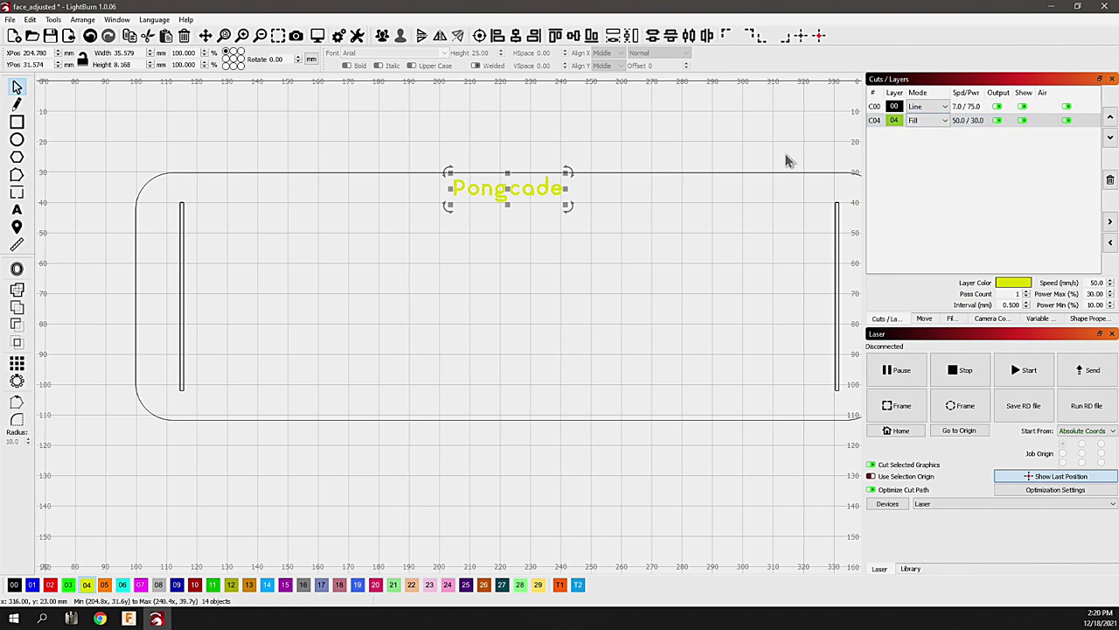
{"action": "double_click", "coordinate": [969, 121]}
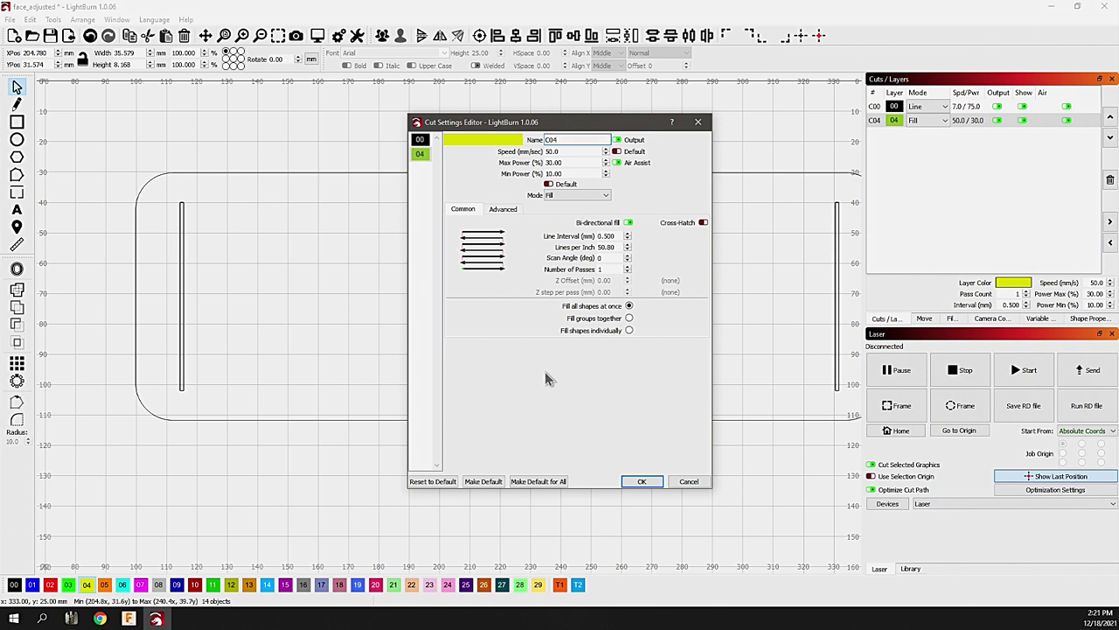
{"action": "left_click", "coordinate": [689, 482]}
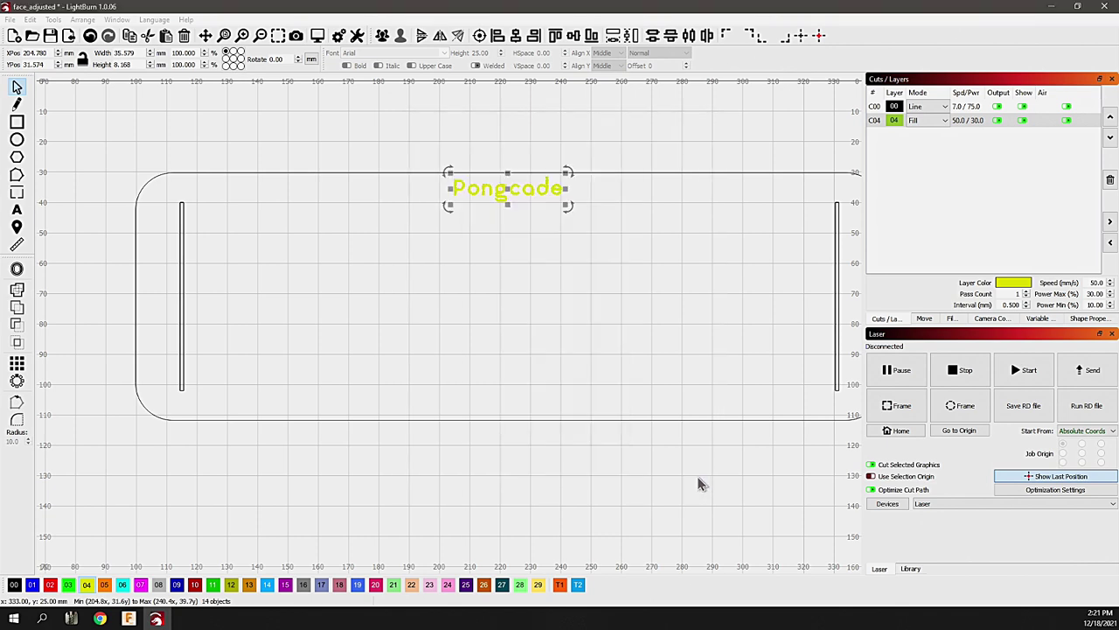
Step: Select the entire face design and start the laser job
{"action": "left_click", "coordinate": [482, 493]}
{"action": "scroll", "coordinate": [313, 359], "scroll_direction": "up", "scroll_amount": 1}
{"action": "scroll", "coordinate": [312, 359], "scroll_direction": "down", "scroll_amount": 2}
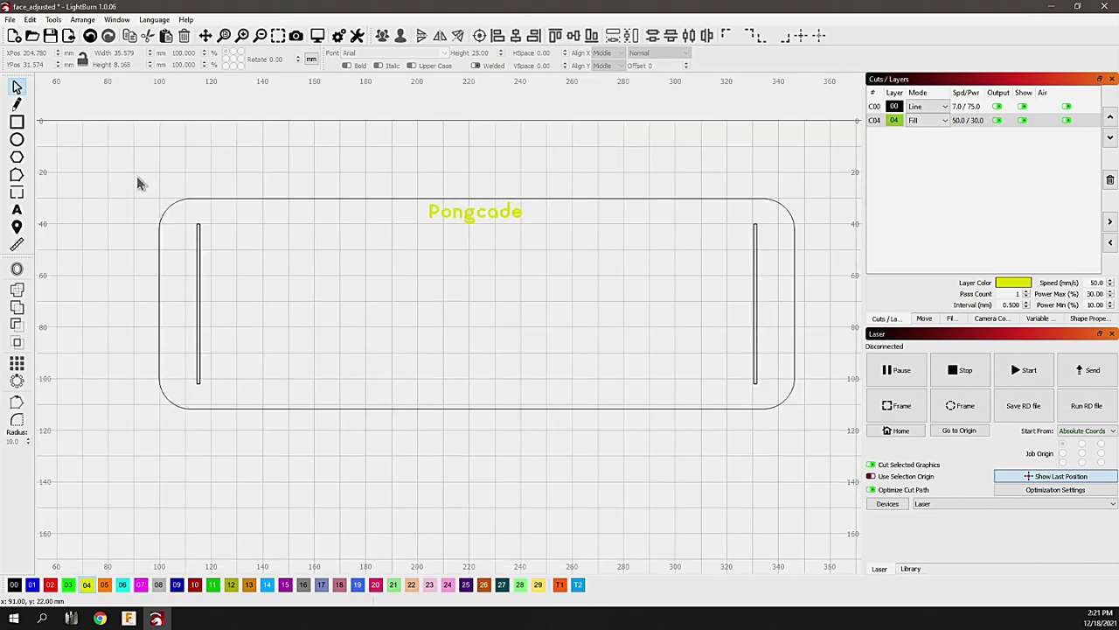
{"action": "left_click_drag", "start_coordinate": [131, 169], "coordinate": [832, 449]}
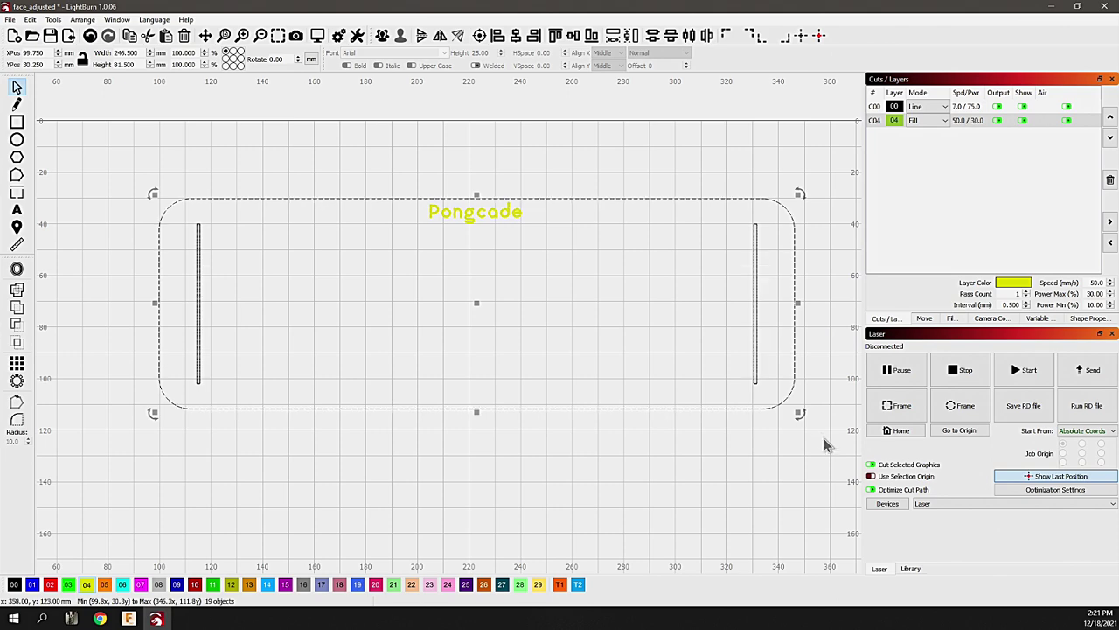
{"action": "left_click", "coordinate": [1028, 373]}
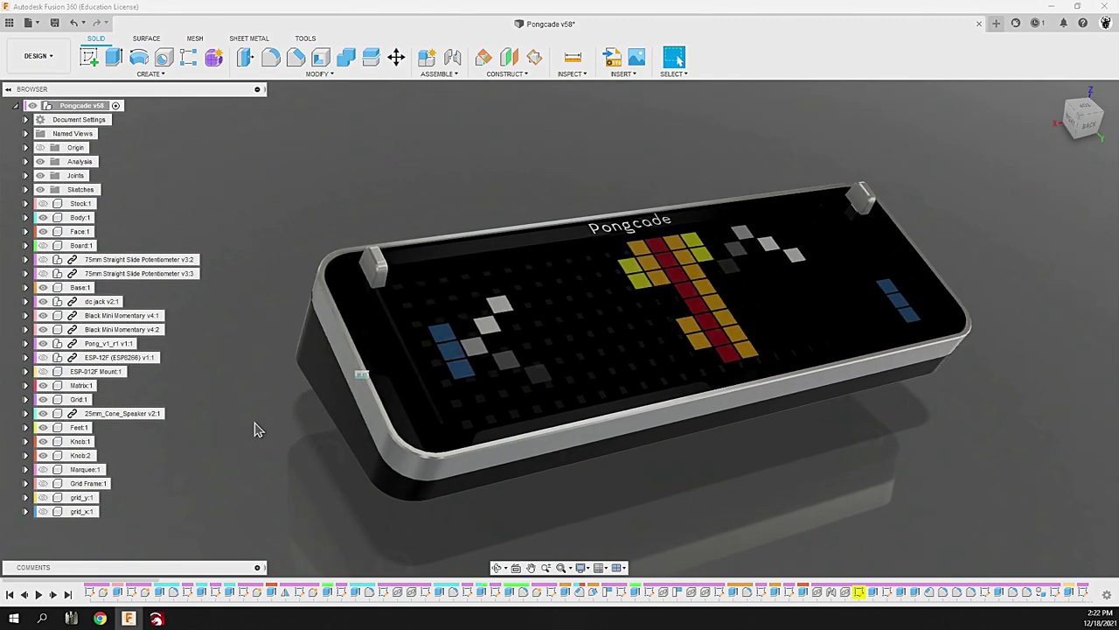
Step: Hide the Face plate and isolate the Grid:1 component
{"action": "left_click", "coordinate": [42, 234]}
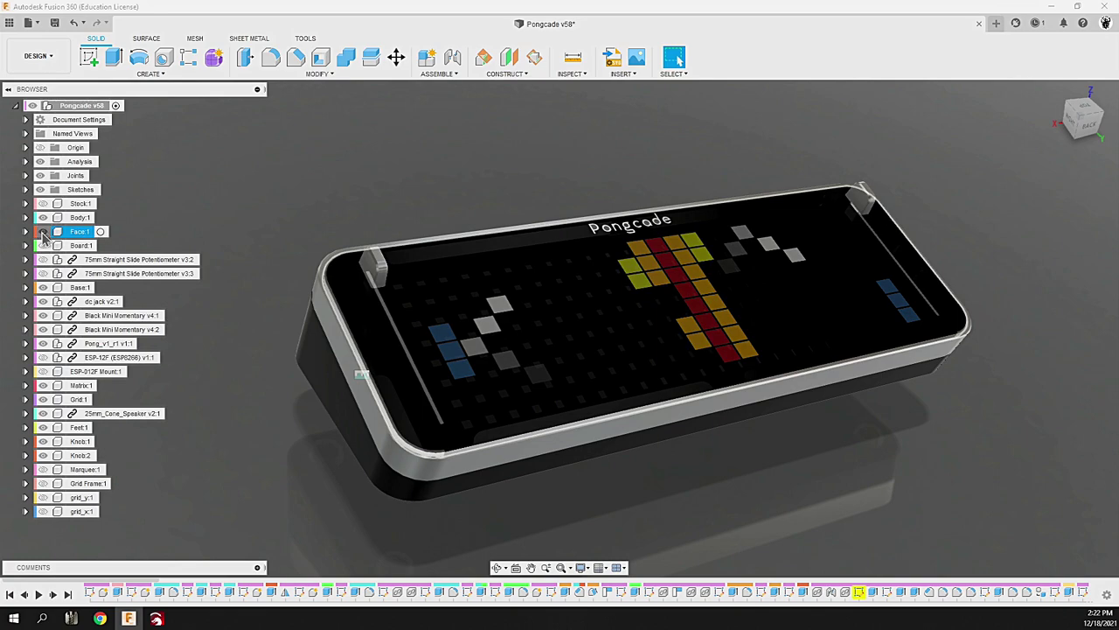
{"action": "left_click", "coordinate": [42, 232]}
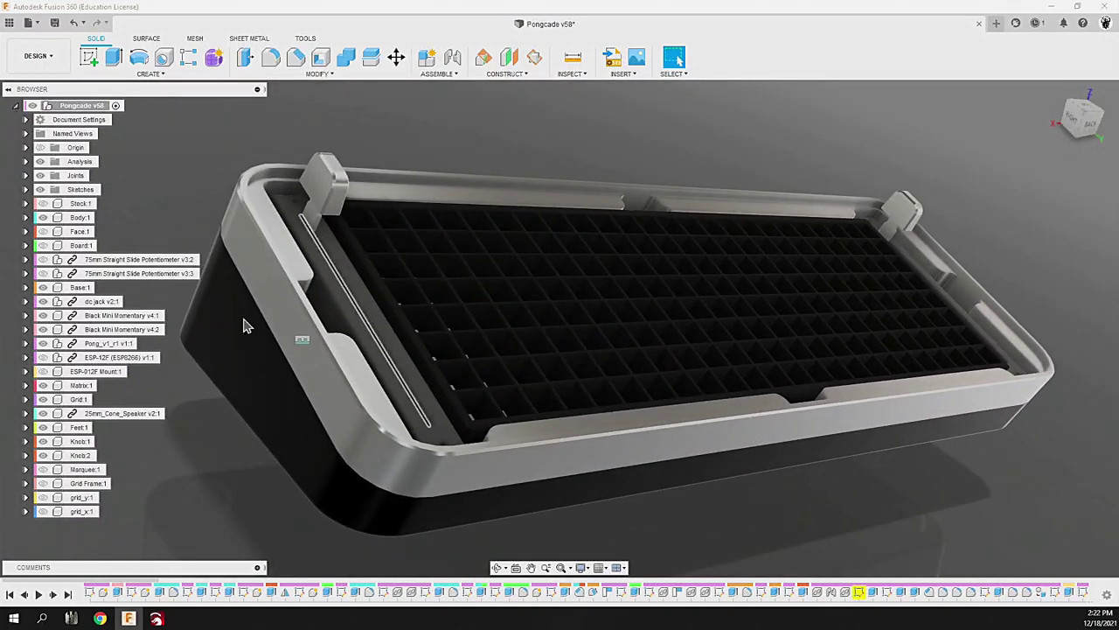
{"action": "left_click", "coordinate": [75, 388]}
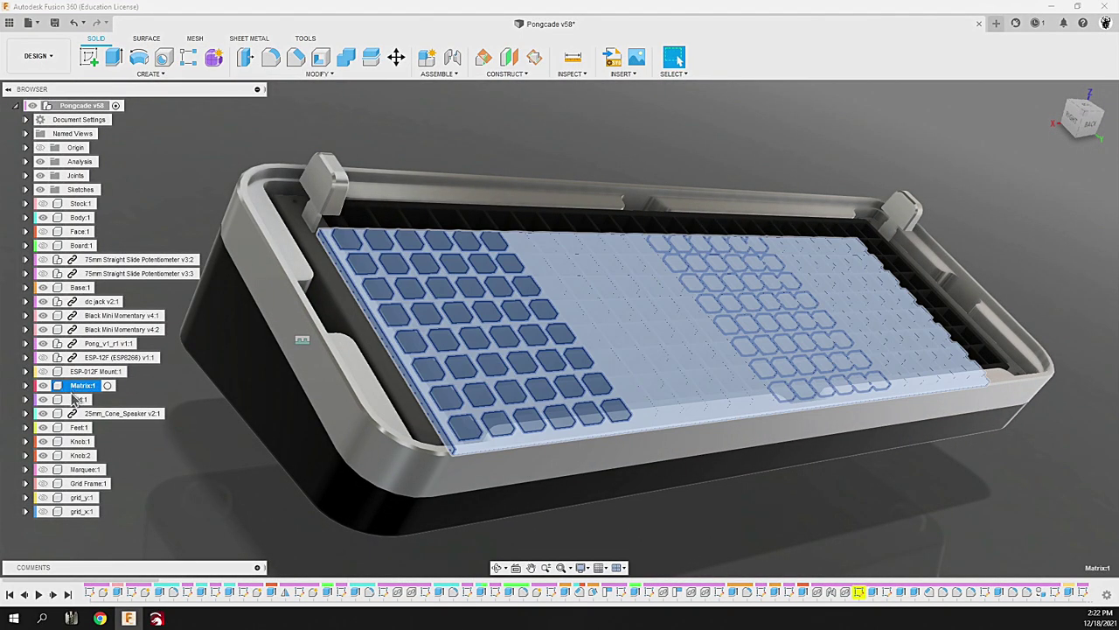
{"action": "right_click", "coordinate": [77, 399]}
{"action": "left_click", "coordinate": [131, 350]}
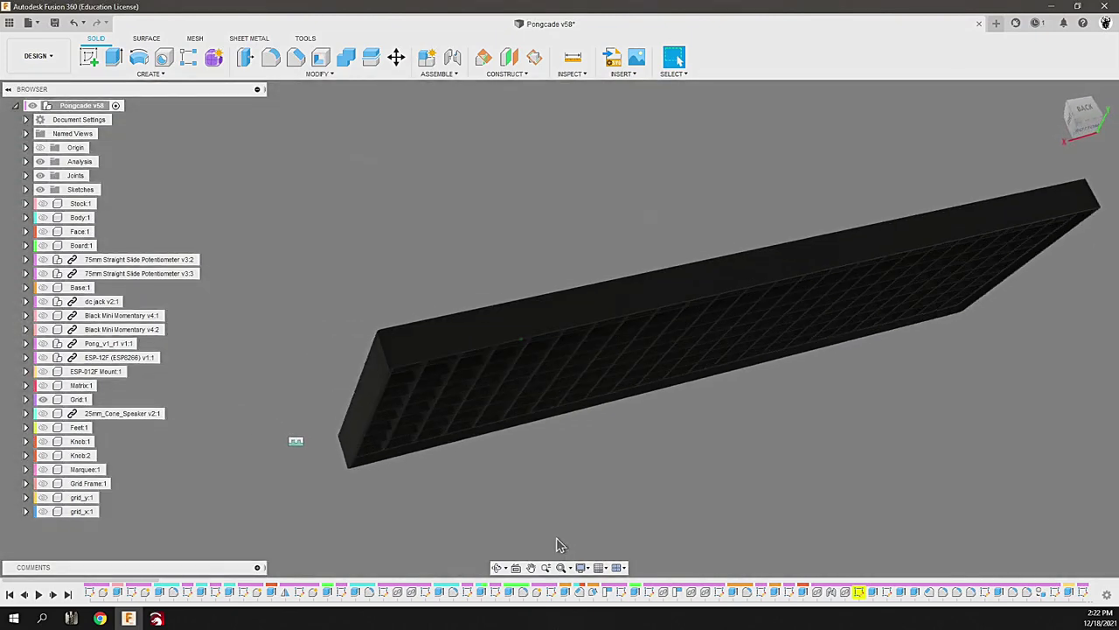
Step: Inspect the isolated grid's ribbed underside and sides, then choose Save As Mesh for it
{"action": "middle_click_drag", "start_coordinate": [560, 544], "coordinate": [520, 431], "text": "shift"}
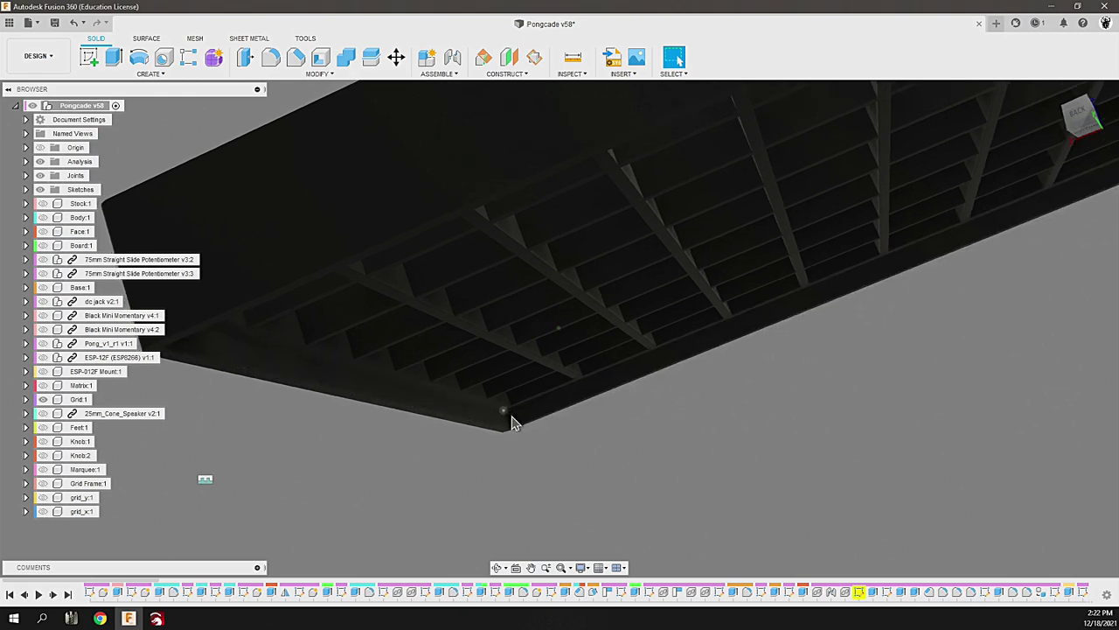
{"action": "middle_click_drag", "start_coordinate": [513, 423], "coordinate": [596, 443], "text": "shift"}
{"action": "middle_click_drag", "start_coordinate": [543, 359], "coordinate": [445, 332], "text": "shift"}
{"action": "scroll", "coordinate": [445, 336], "scroll_direction": "down", "scroll_amount": 2}
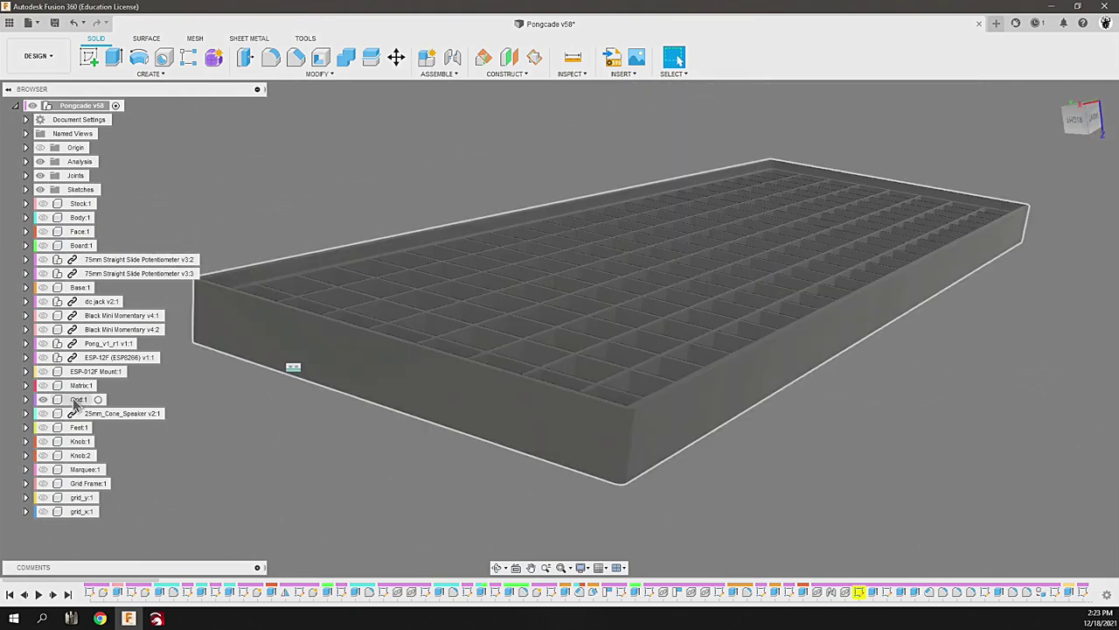
{"action": "left_click", "coordinate": [77, 399]}
{"action": "right_click", "coordinate": [77, 400]}
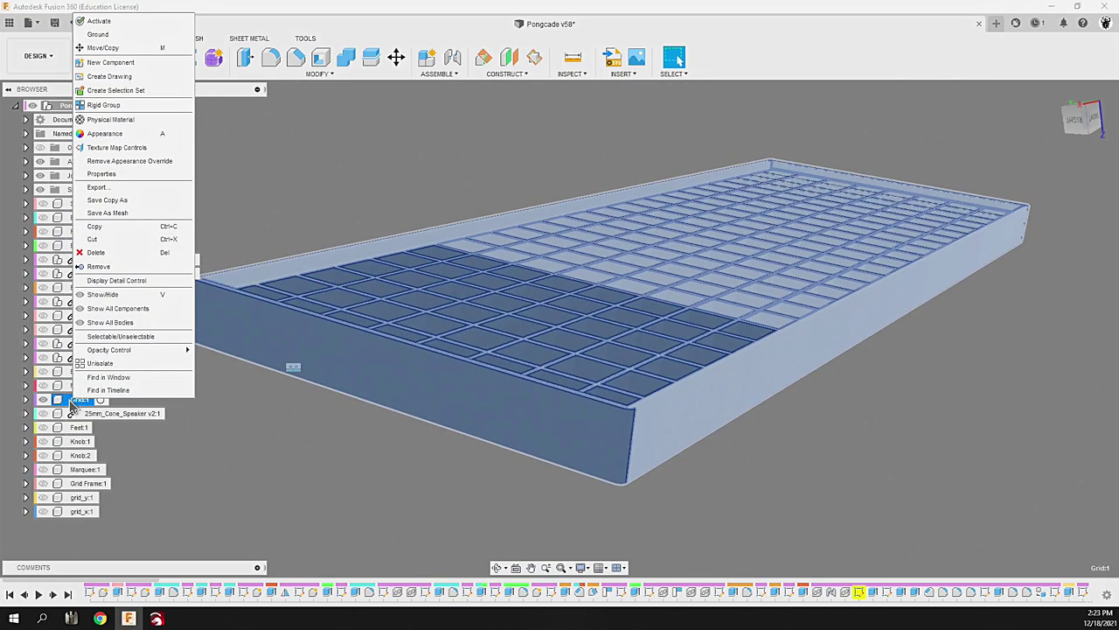
{"action": "left_click", "coordinate": [108, 214]}
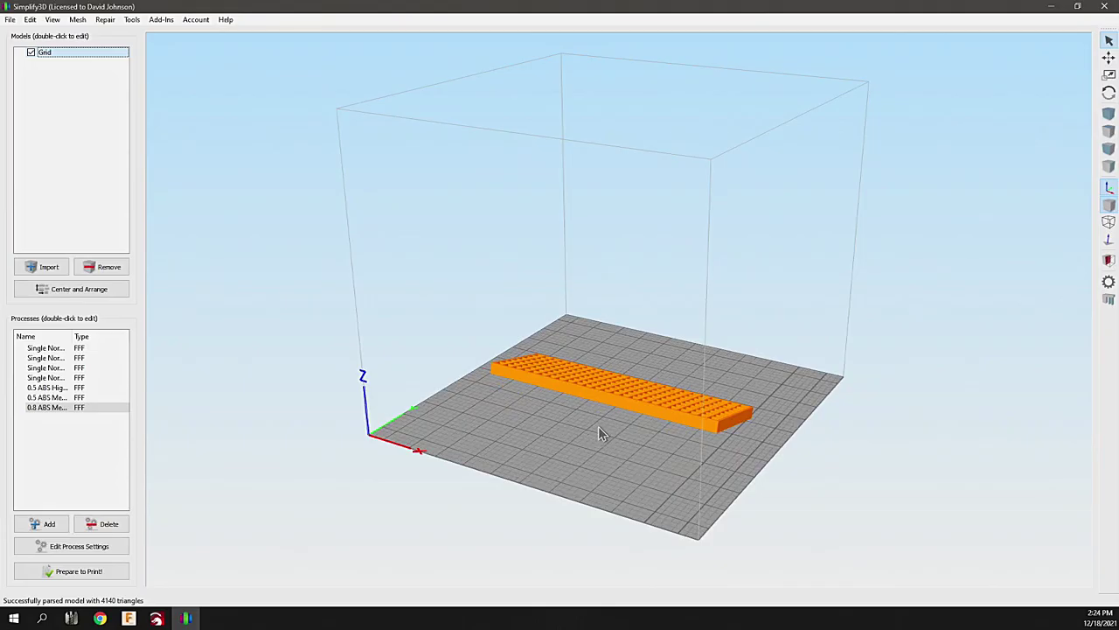
Step: Orbit and zoom around the tilted grid mesh on the Simplify3D build plate
{"action": "scroll", "coordinate": [580, 462], "scroll_direction": "up", "scroll_amount": 5}
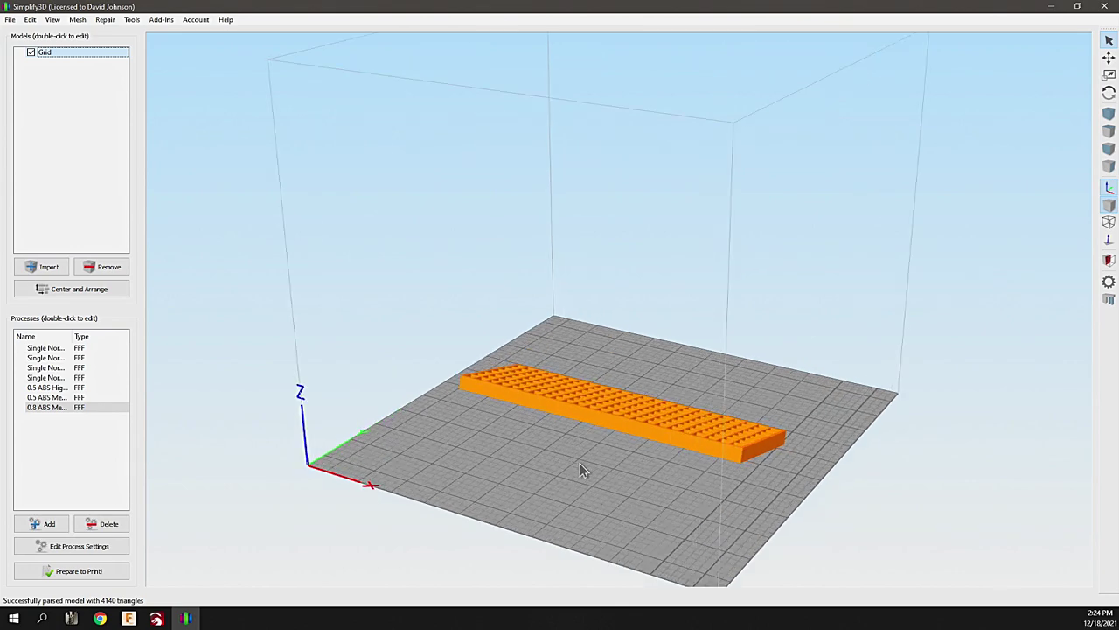
{"action": "left_click_drag", "start_coordinate": [575, 498], "coordinate": [456, 461]}
{"action": "left_click_drag", "start_coordinate": [490, 535], "coordinate": [452, 279]}
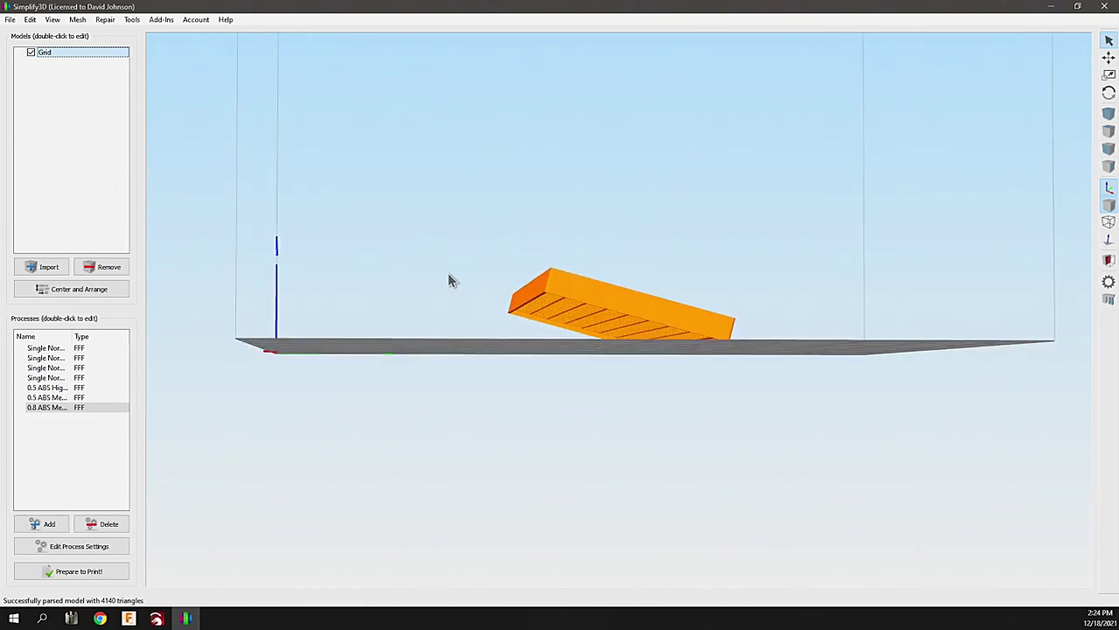
{"action": "scroll", "coordinate": [523, 323], "scroll_direction": "up", "scroll_amount": 5}
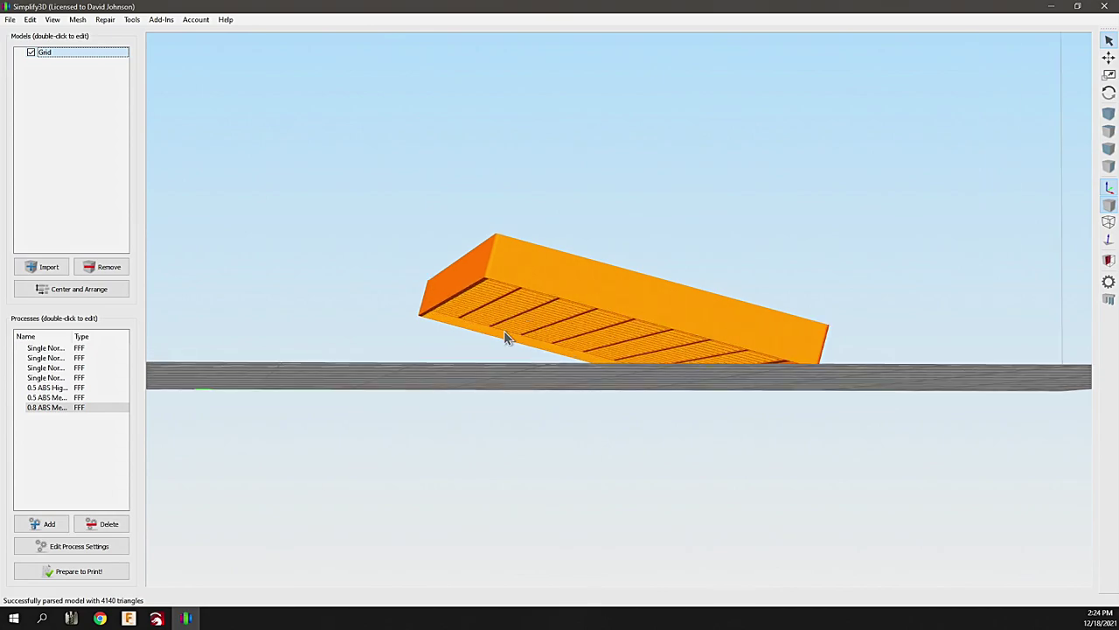
{"action": "left_click_drag", "start_coordinate": [421, 313], "coordinate": [54, 161]}
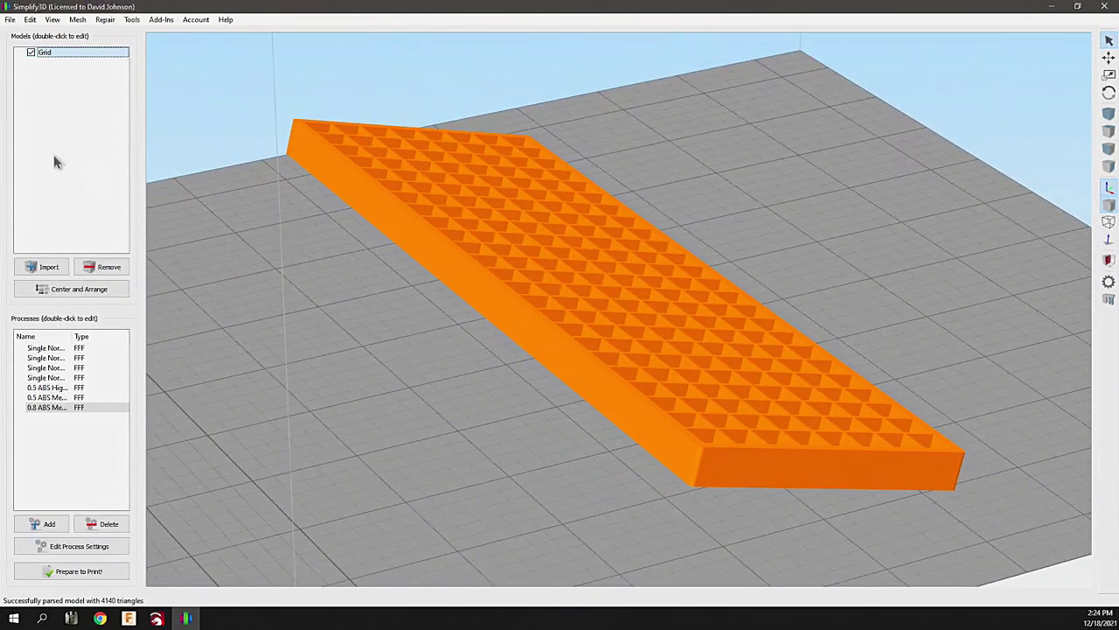
{"action": "left_click", "coordinate": [51, 20]}
{"action": "mouse_move", "coordinate": [40, 28]}
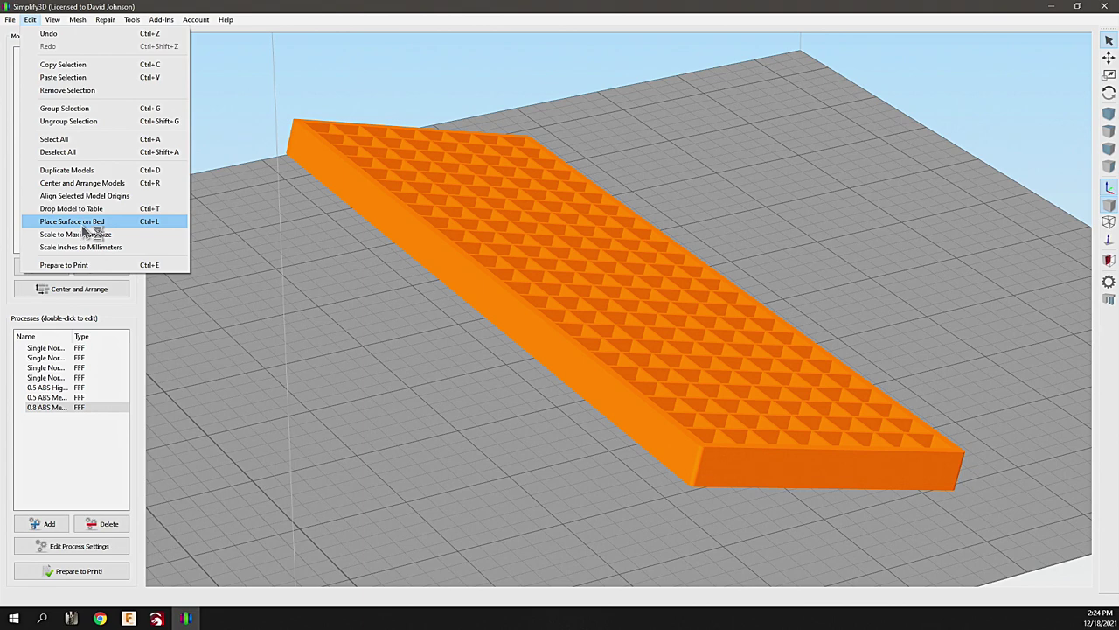
Step: Lay the grid flat on the bed with Place Surface on Bed, picking a face triangle
{"action": "left_click", "coordinate": [72, 222]}
{"action": "left_click", "coordinate": [735, 413]}
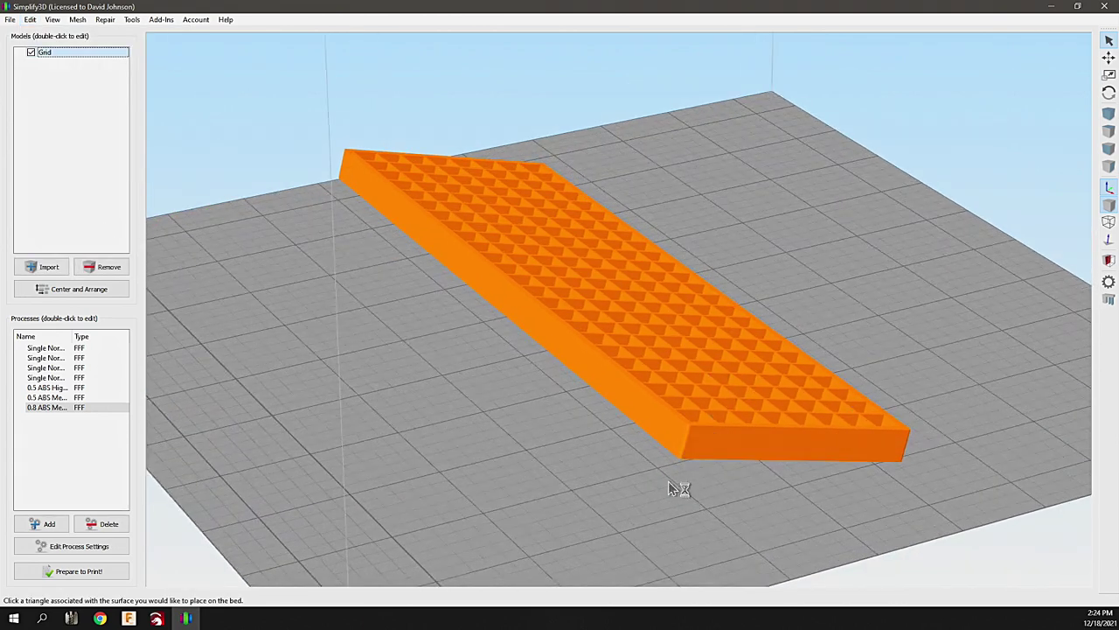
{"action": "scroll", "coordinate": [675, 490], "scroll_direction": "up", "scroll_amount": 5}
{"action": "scroll", "coordinate": [498, 403], "scroll_direction": "down", "scroll_amount": 1}
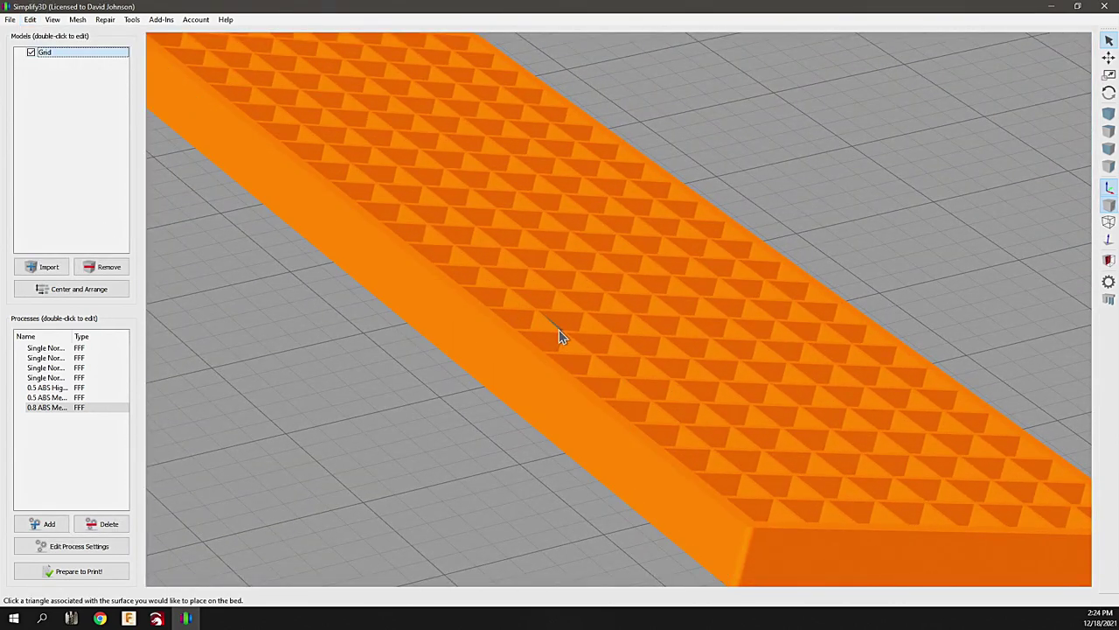
{"action": "scroll", "coordinate": [563, 332], "scroll_direction": "down", "scroll_amount": 3}
{"action": "scroll", "coordinate": [563, 337], "scroll_direction": "up", "scroll_amount": 4}
{"action": "scroll", "coordinate": [564, 339], "scroll_direction": "up", "scroll_amount": 5}
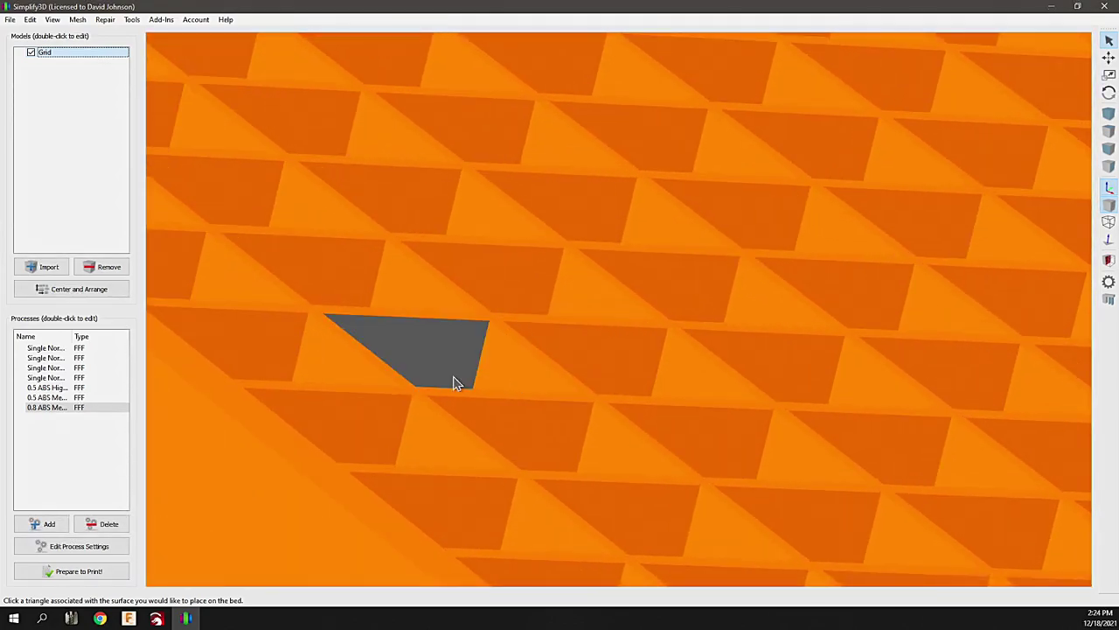
{"action": "left_click", "coordinate": [427, 395]}
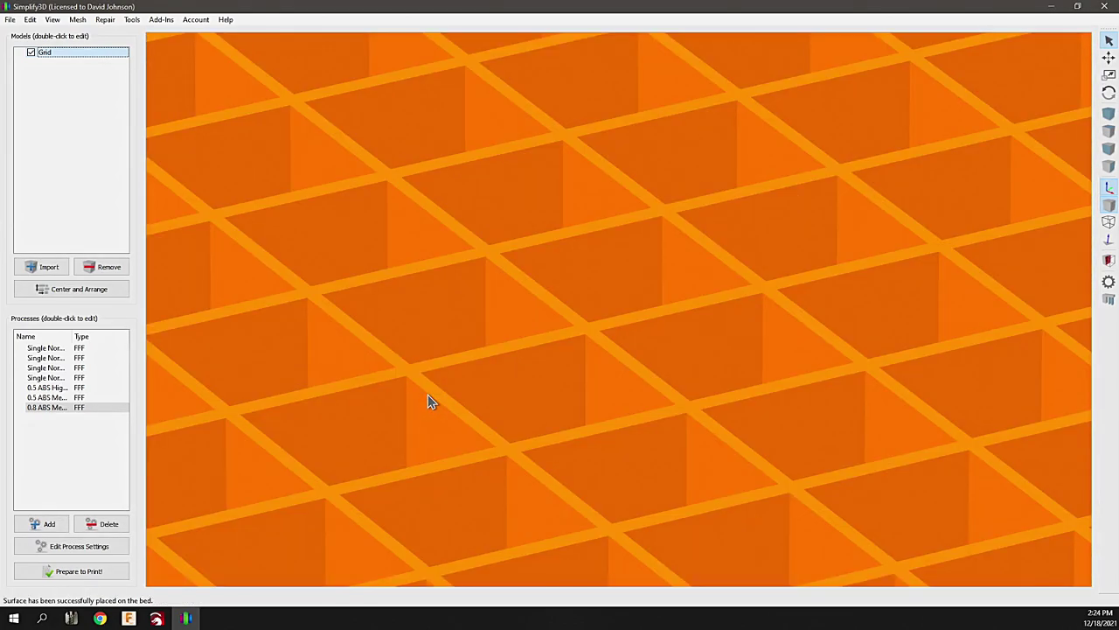
{"action": "scroll", "coordinate": [435, 372], "scroll_direction": "down", "scroll_amount": 2}
{"action": "scroll", "coordinate": [437, 371], "scroll_direction": "down", "scroll_amount": 5}
{"action": "scroll", "coordinate": [447, 372], "scroll_direction": "up", "scroll_amount": 4}
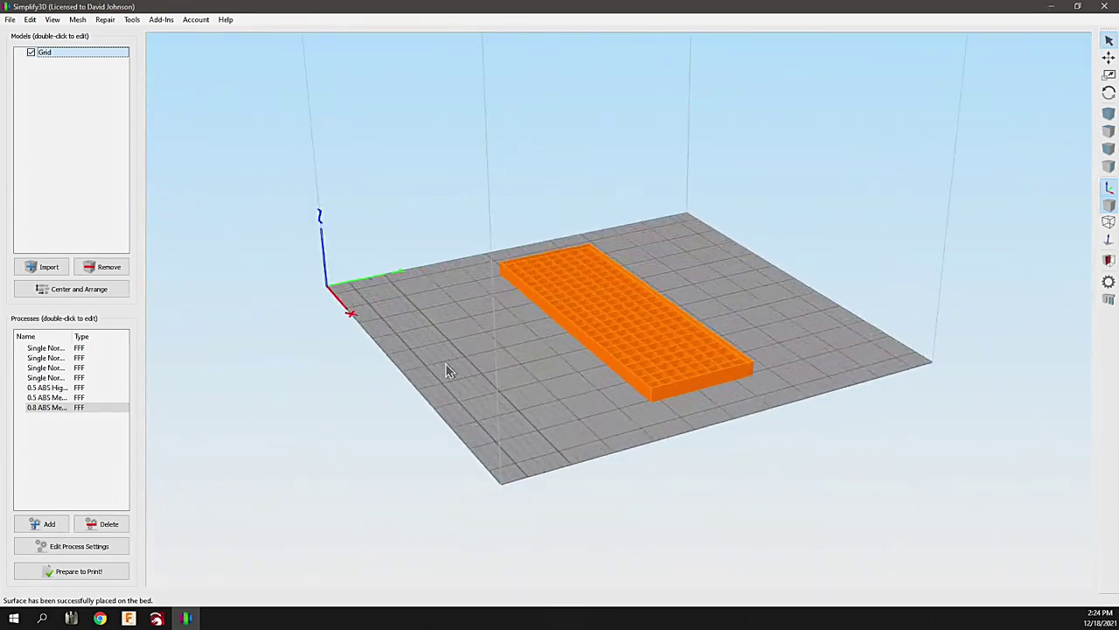
Step: Confirm the grid lies flat and slice it for a 1 hour 3 minute print preview
{"action": "left_click_drag", "start_coordinate": [600, 414], "coordinate": [411, 143]}
{"action": "scroll", "coordinate": [445, 200], "scroll_direction": "up", "scroll_amount": 5}
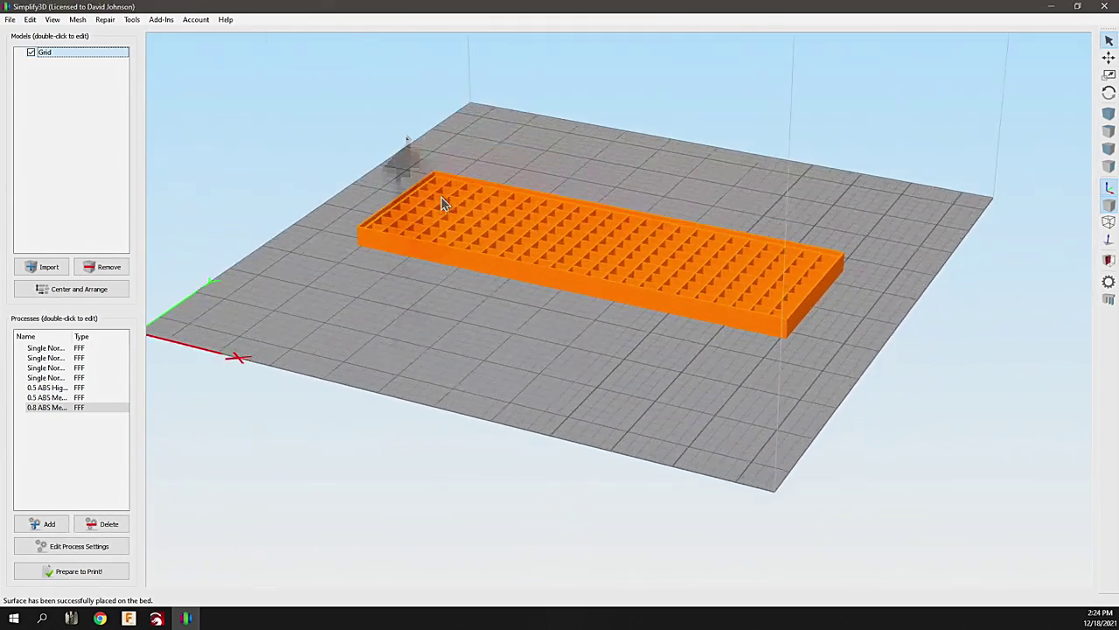
{"action": "left_click_drag", "start_coordinate": [397, 130], "coordinate": [420, 232]}
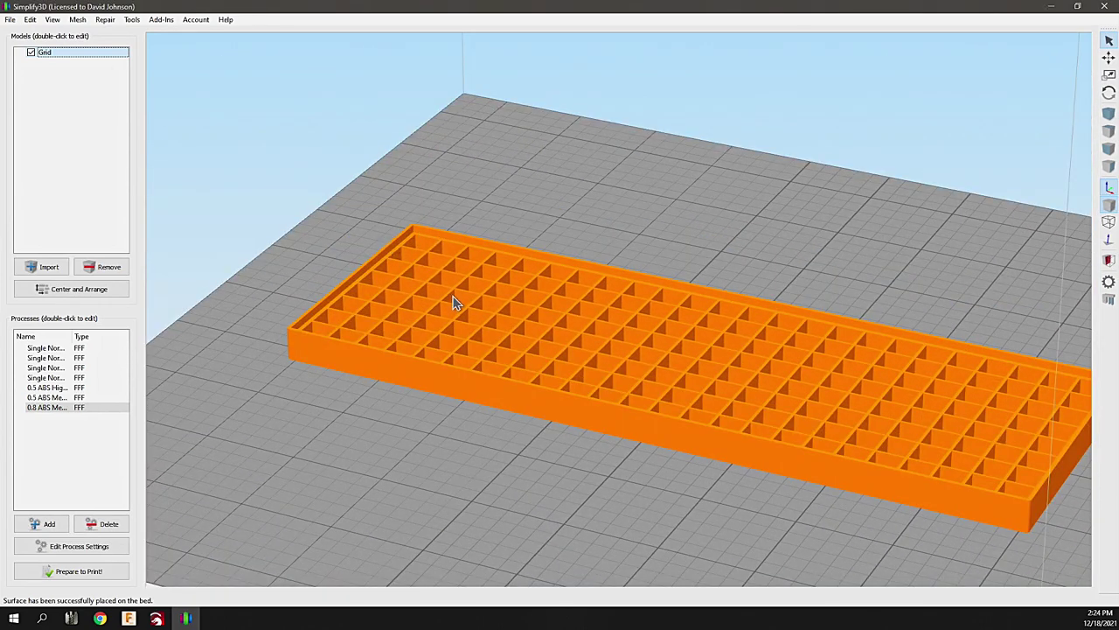
{"action": "scroll", "coordinate": [458, 280], "scroll_direction": "down", "scroll_amount": 3}
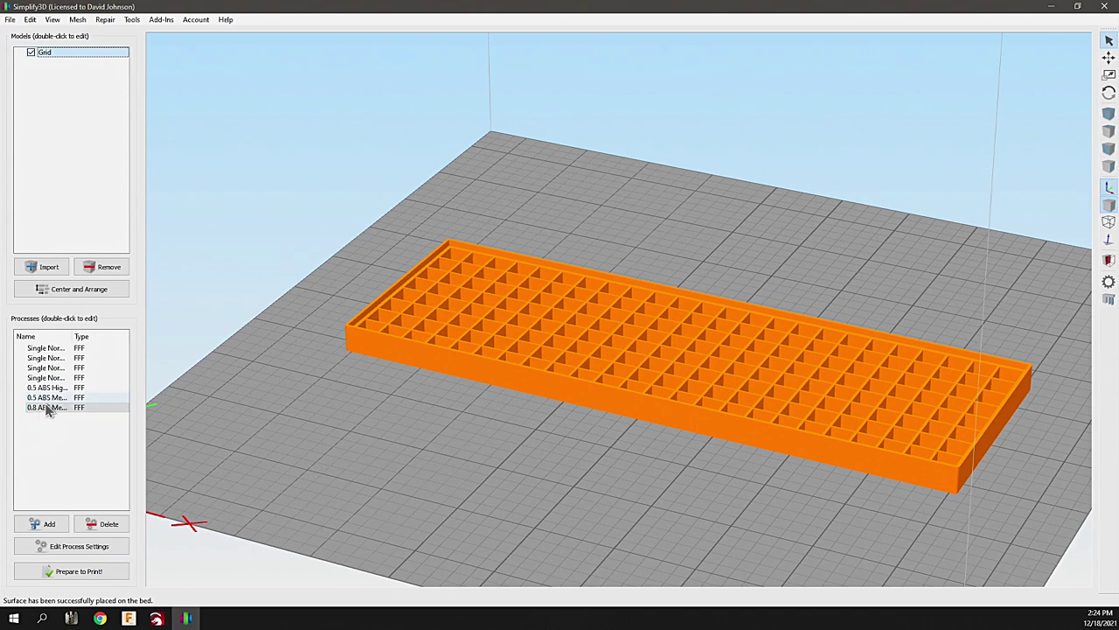
{"action": "left_click", "coordinate": [77, 574]}
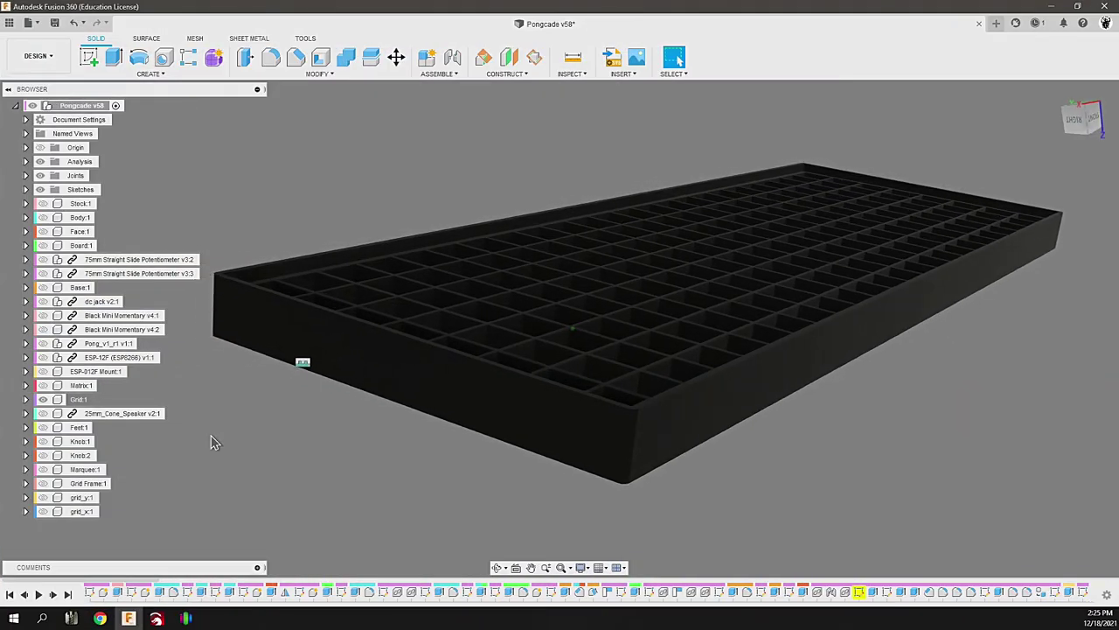
Step: Unisolate Grid:1 to restore the full assembly, then hide the Matrix:1 key matrix
{"action": "right_click", "coordinate": [84, 402]}
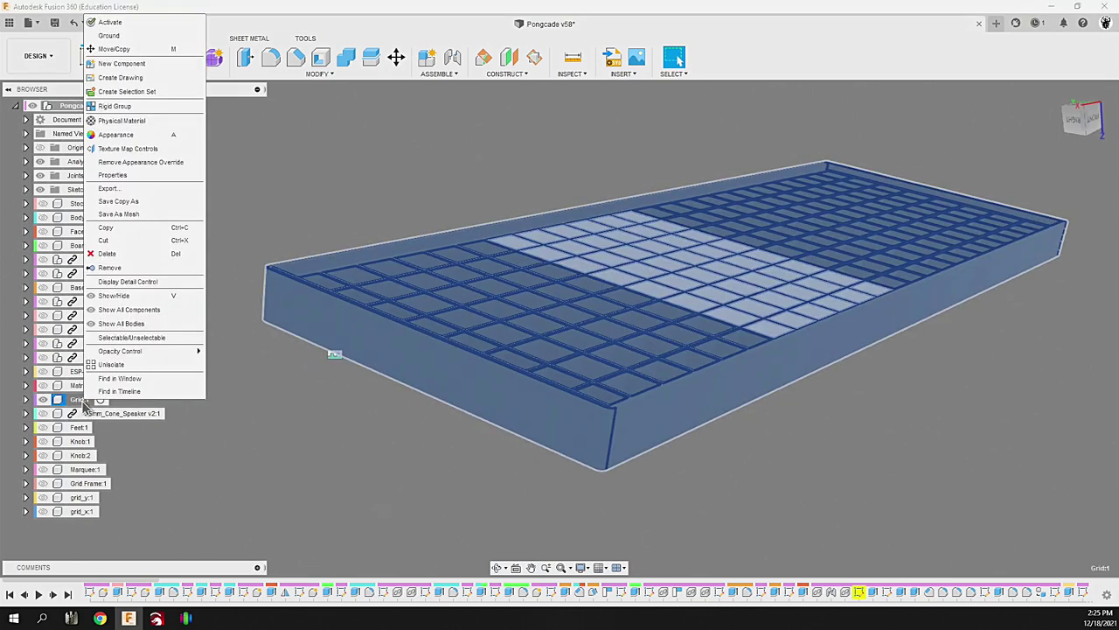
{"action": "left_click", "coordinate": [131, 365]}
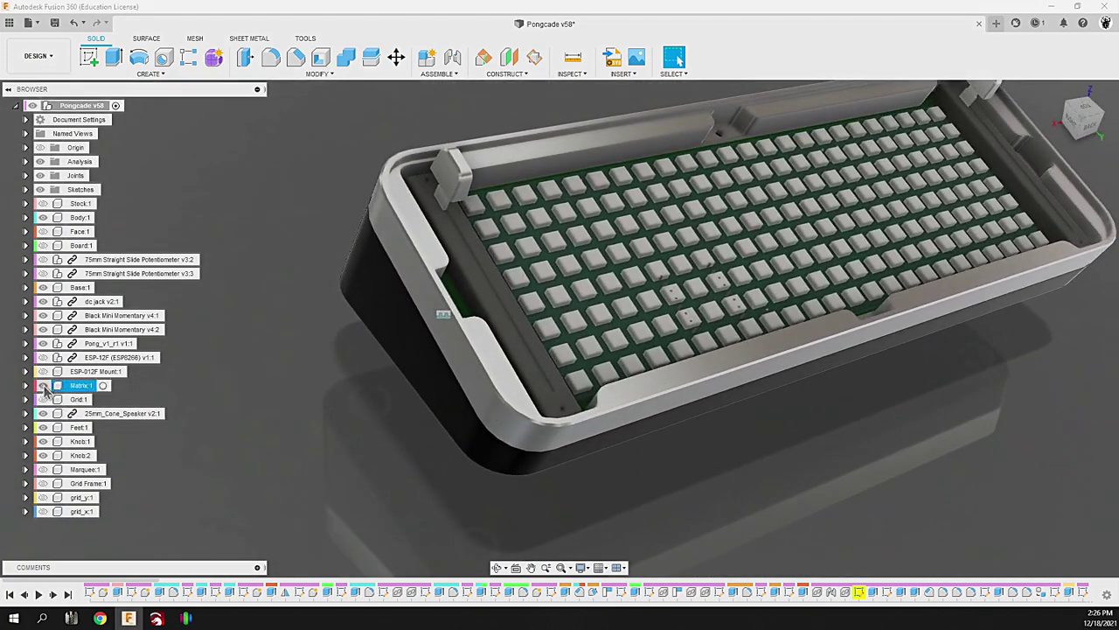
{"action": "left_click", "coordinate": [42, 386]}
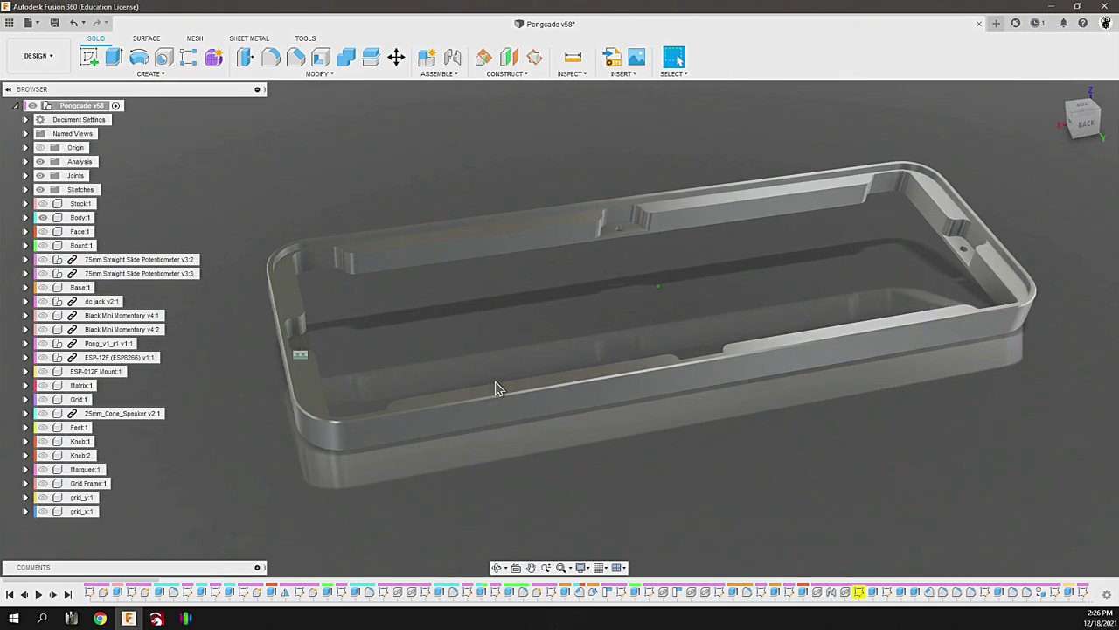
{"action": "left_click", "coordinate": [43, 203]}
{"action": "left_click", "coordinate": [44, 205]}
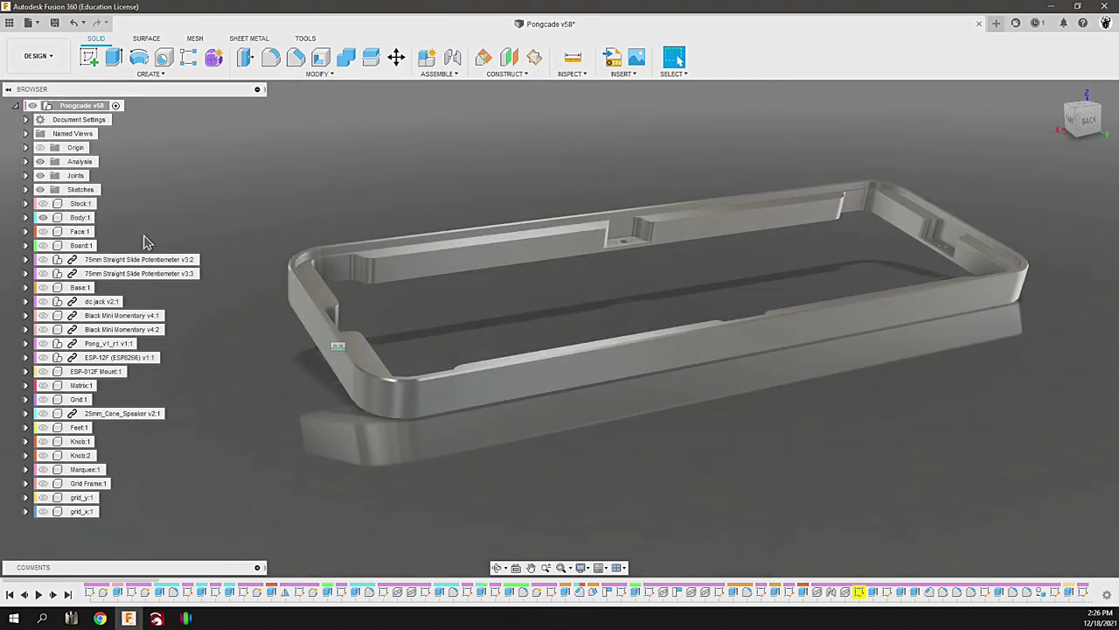
{"action": "left_click", "coordinate": [44, 204]}
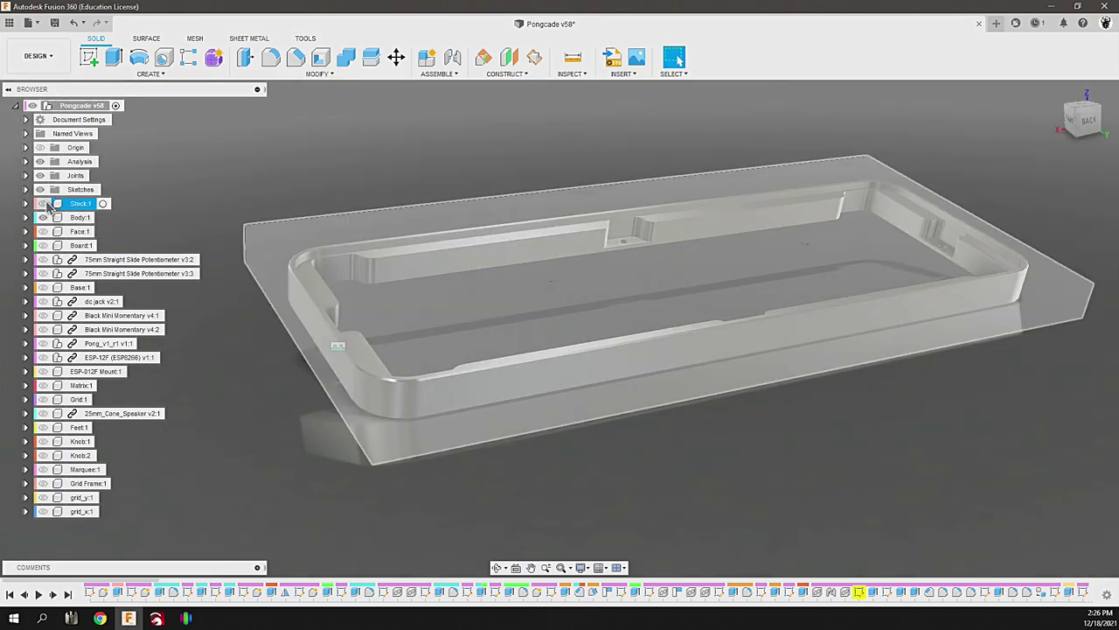
{"action": "left_click", "coordinate": [43, 204]}
{"action": "left_click", "coordinate": [43, 204]}
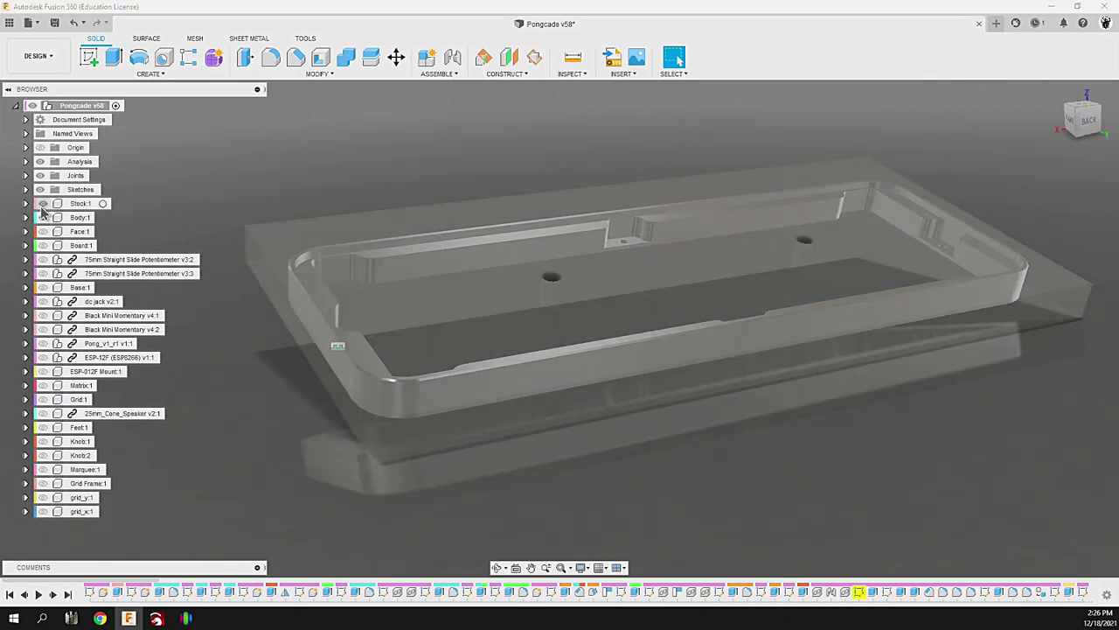
{"action": "middle_click_drag", "start_coordinate": [562, 447], "coordinate": [199, 330], "text": "shift"}
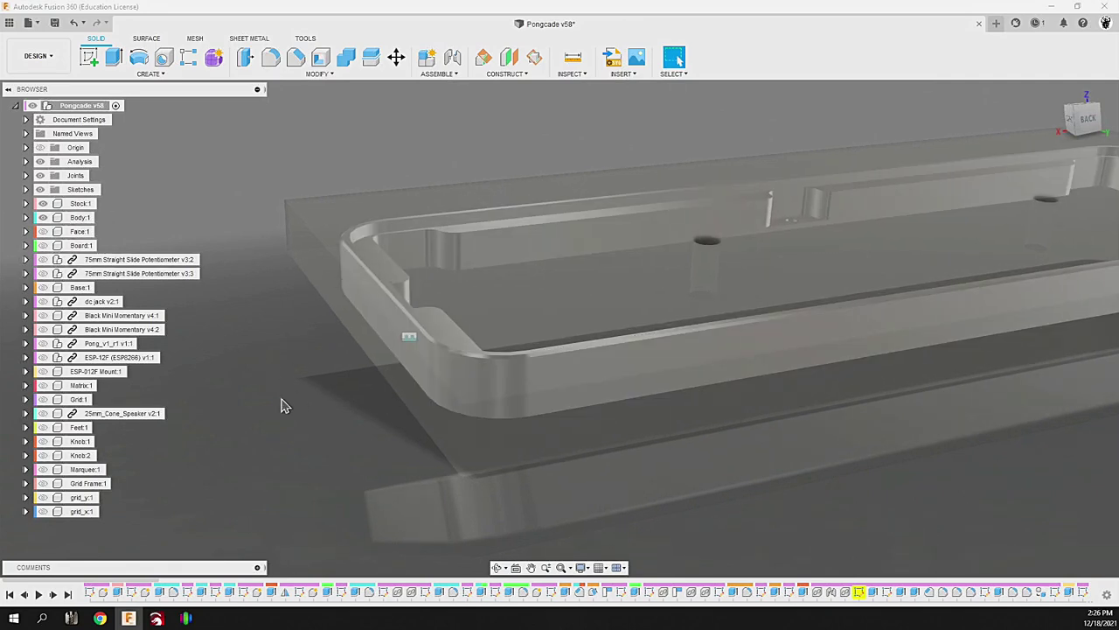
{"action": "middle_click_drag", "start_coordinate": [281, 406], "coordinate": [754, 270], "text": "shift"}
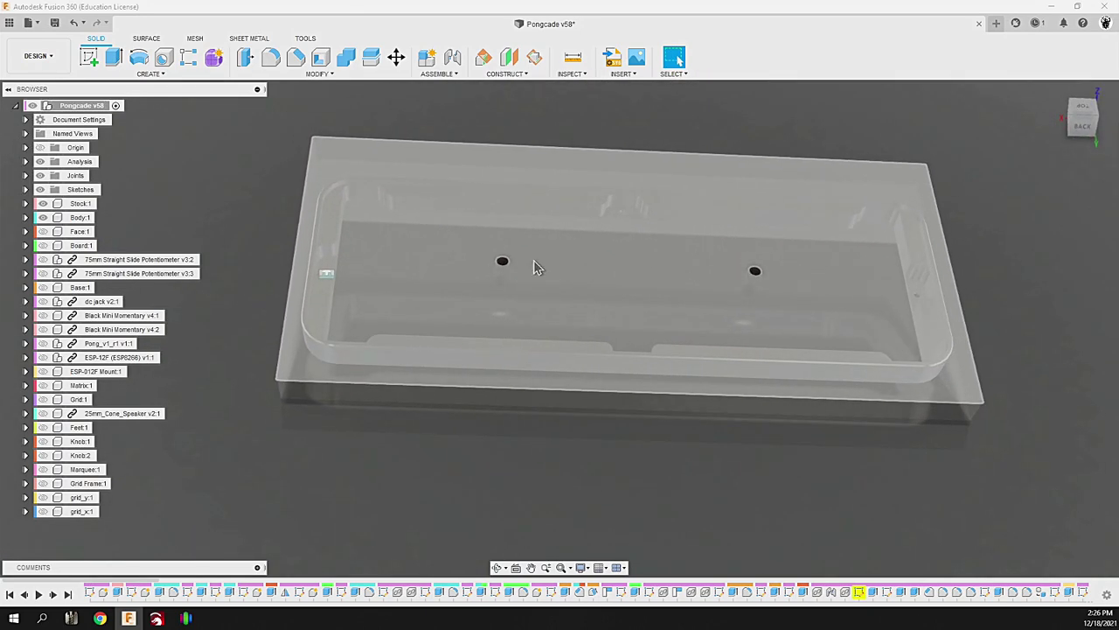
{"action": "mouse_move", "coordinate": [537, 267]}
{"action": "middle_mouse_down", "text": "shift"}
{"action": "mouse_move", "coordinate": [534, 312]}
{"action": "mouse_move", "coordinate": [597, 445]}
{"action": "mouse_move", "coordinate": [553, 213]}
{"action": "mouse_move", "coordinate": [530, 250]}
{"action": "mouse_move", "coordinate": [537, 280]}
{"action": "middle_mouse_up", "text": "shift"}
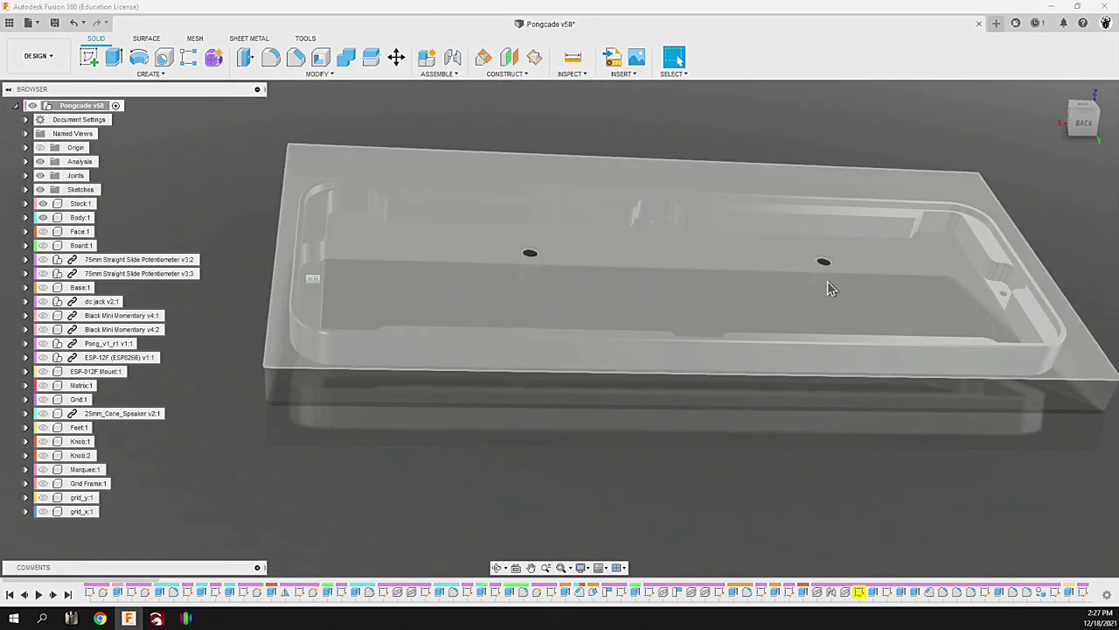
{"action": "middle_click_drag", "start_coordinate": [828, 282], "coordinate": [584, 221], "text": "shift"}
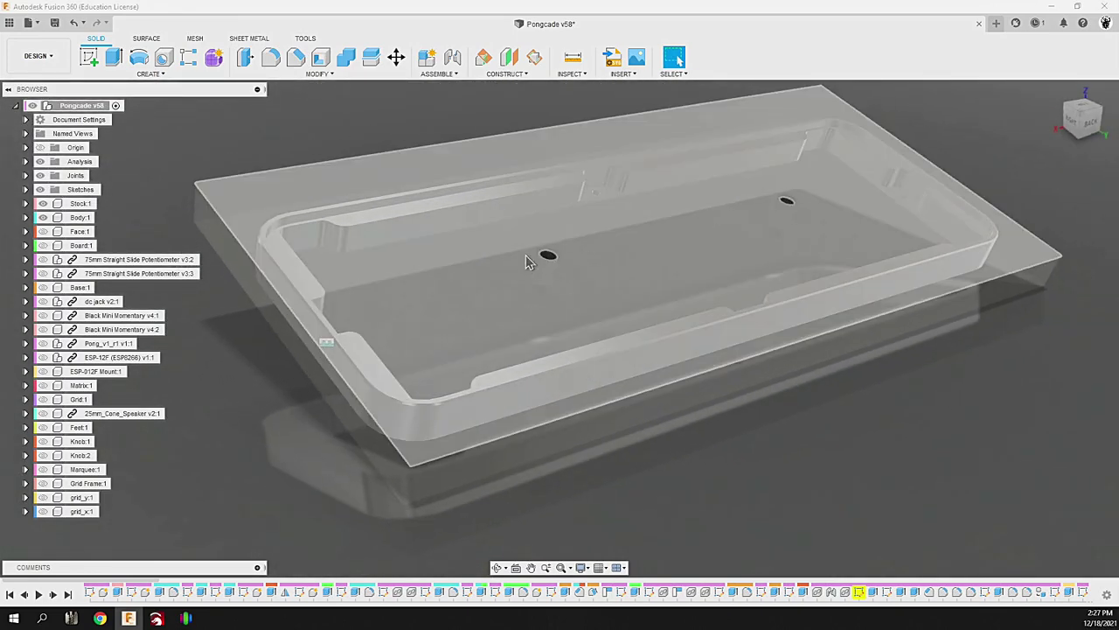
{"action": "middle_click_drag", "start_coordinate": [525, 261], "coordinate": [531, 267], "text": "shift"}
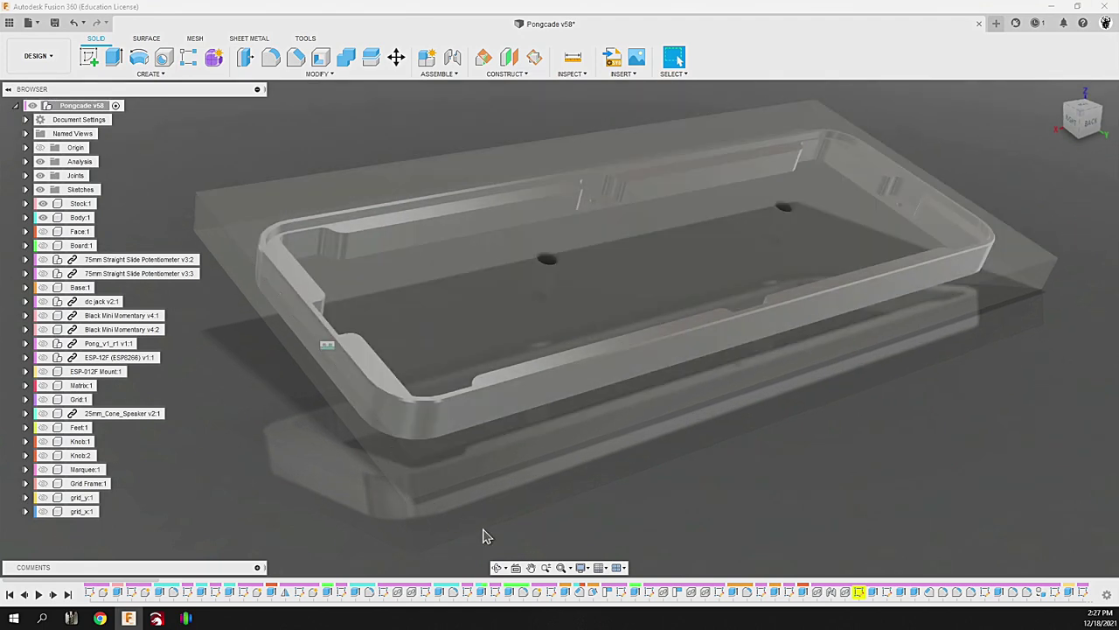
{"action": "middle_click_drag", "start_coordinate": [486, 536], "coordinate": [422, 463], "text": "shift"}
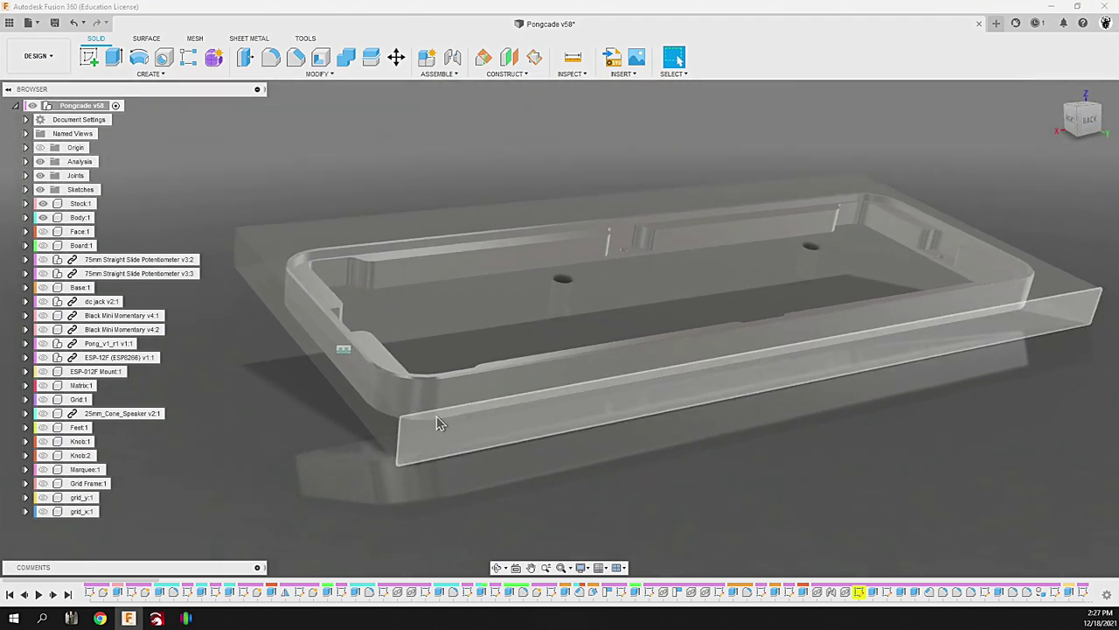
{"action": "left_click_drag", "start_coordinate": [439, 423], "coordinate": [385, 423]}
{"action": "mouse_move", "coordinate": [396, 460]}
{"action": "left_mouse_down"}
{"action": "mouse_move", "coordinate": [412, 464]}
{"action": "mouse_move", "coordinate": [385, 450]}
{"action": "mouse_move", "coordinate": [399, 487]}
{"action": "mouse_move", "coordinate": [395, 472]}
{"action": "left_mouse_up"}
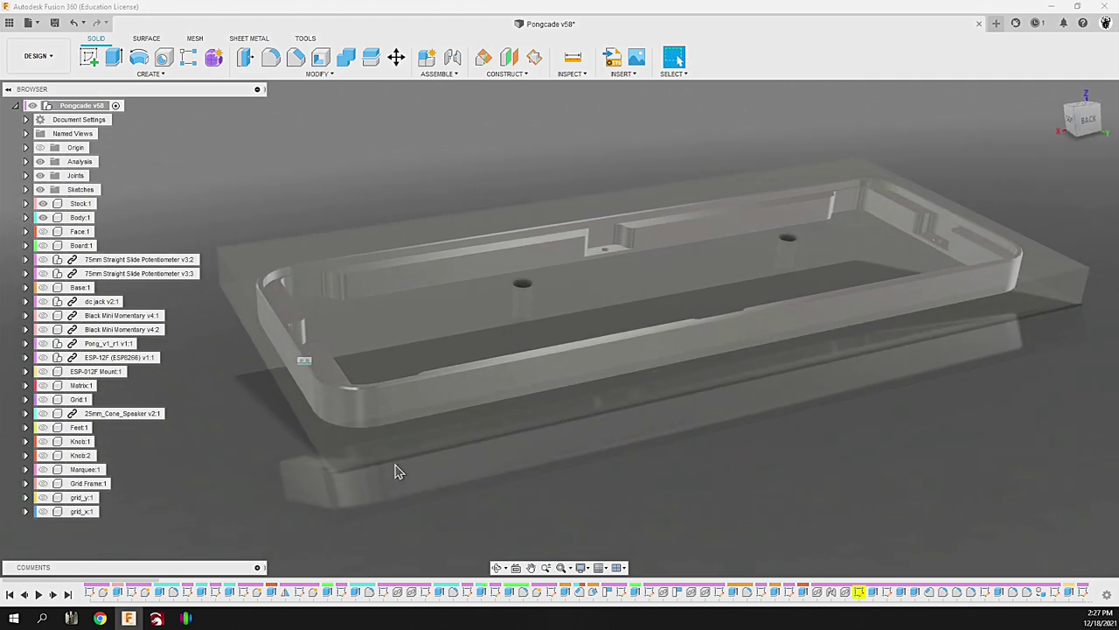
{"action": "left_click_drag", "start_coordinate": [373, 470], "coordinate": [267, 447]}
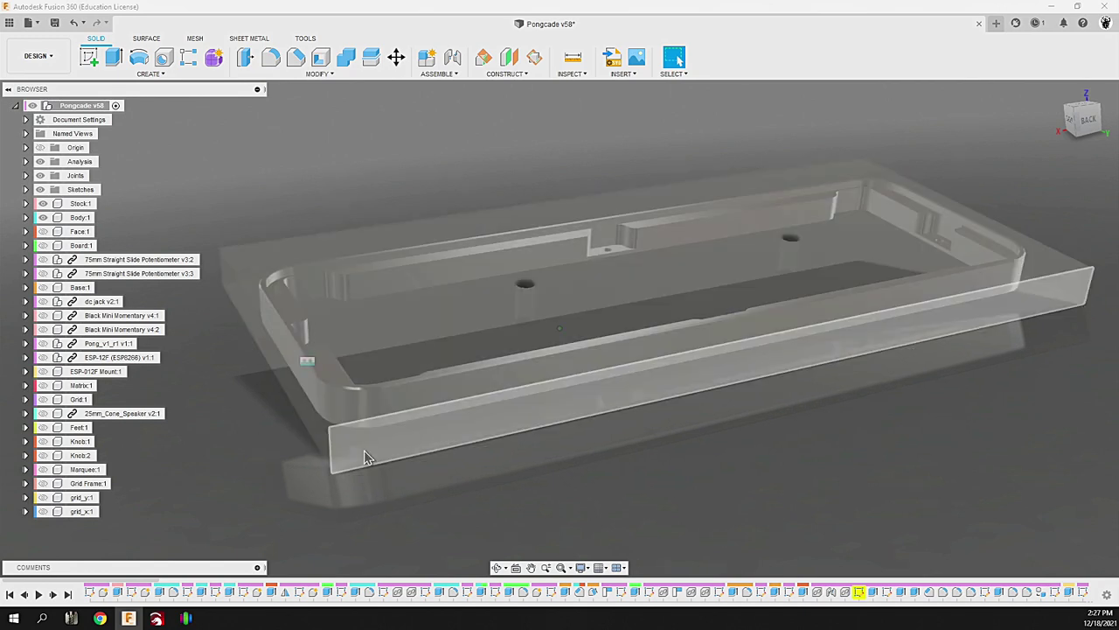
Step: Show Sketch59's outline, then swap it for Sketch56 with the plate rectangle
{"action": "left_click", "coordinate": [25, 189]}
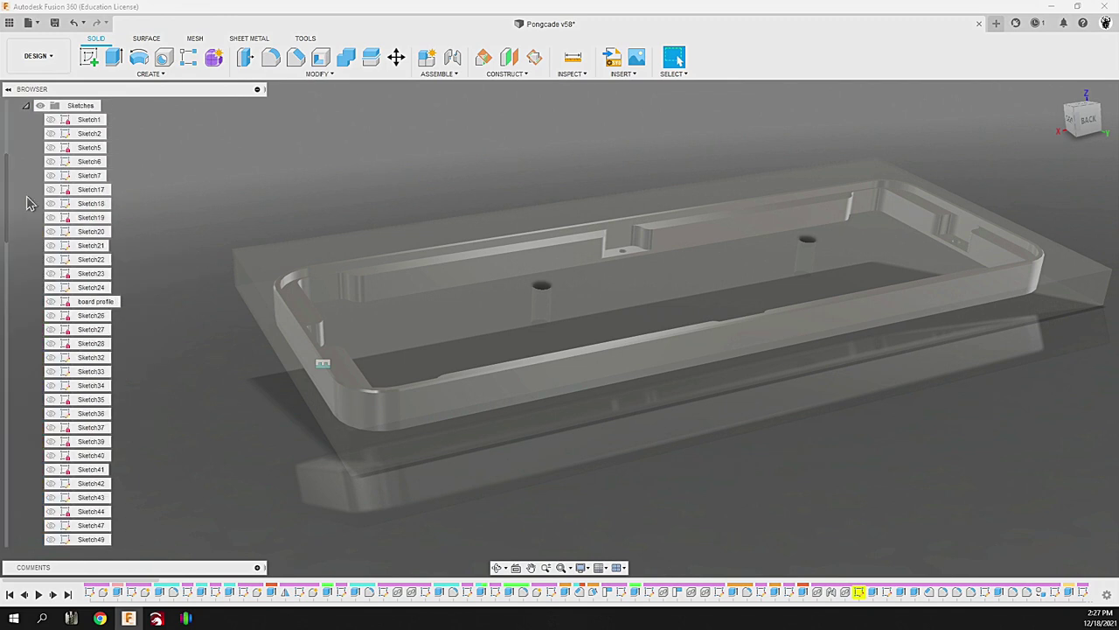
{"action": "scroll", "coordinate": [52, 503], "scroll_direction": "down", "scroll_amount": 2}
{"action": "scroll", "coordinate": [62, 500], "scroll_direction": "down", "scroll_amount": 4}
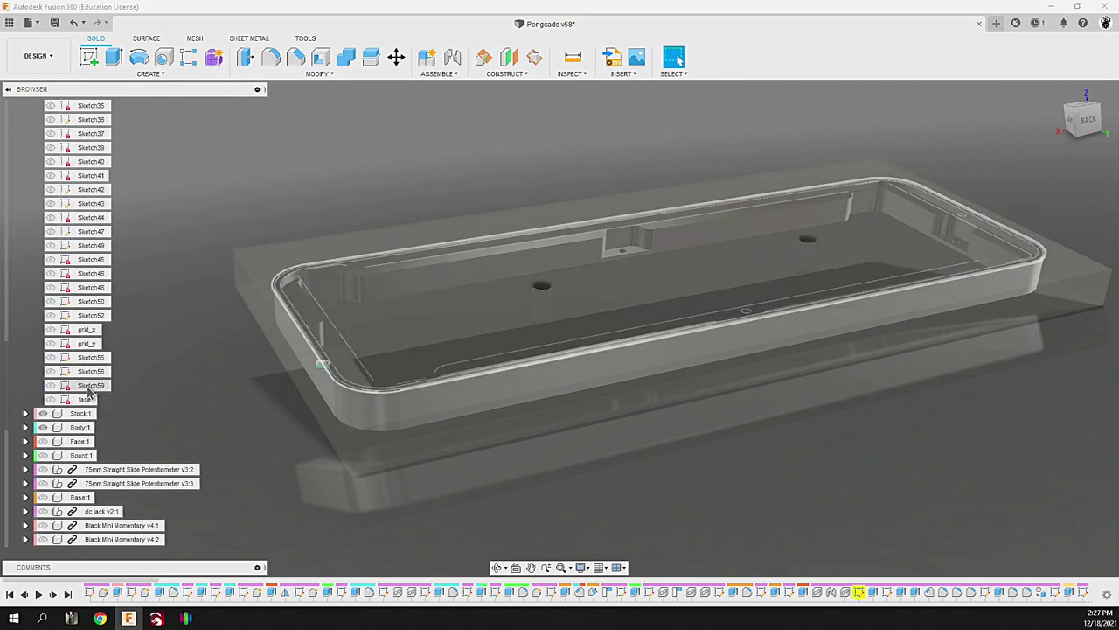
{"action": "left_click", "coordinate": [88, 386]}
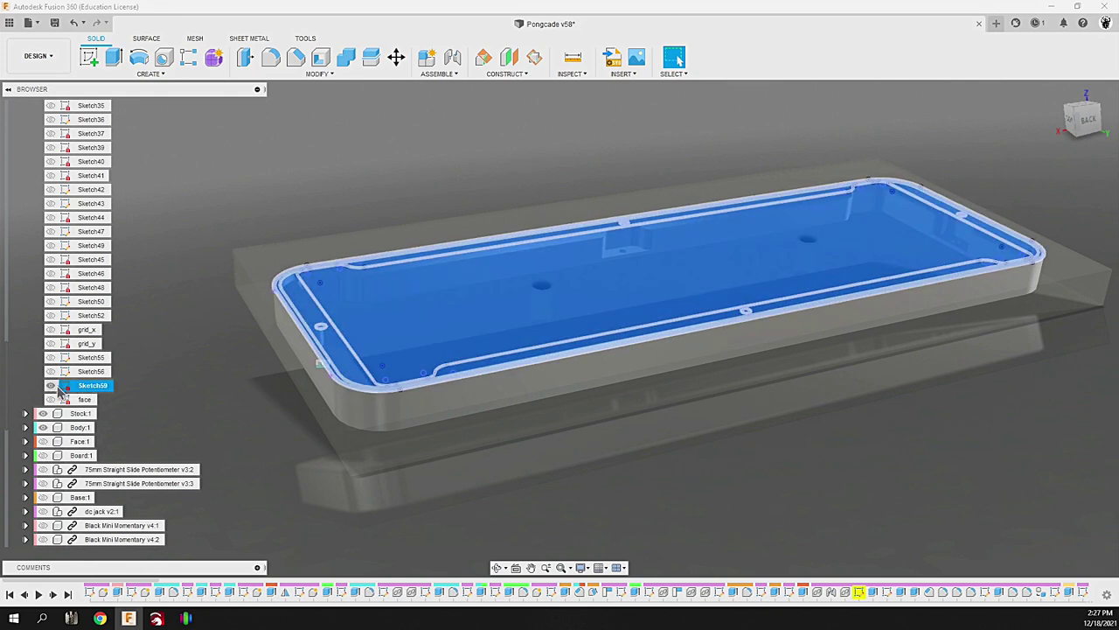
{"action": "left_click", "coordinate": [429, 494]}
{"action": "scroll", "coordinate": [258, 322], "scroll_direction": "up", "scroll_amount": 6}
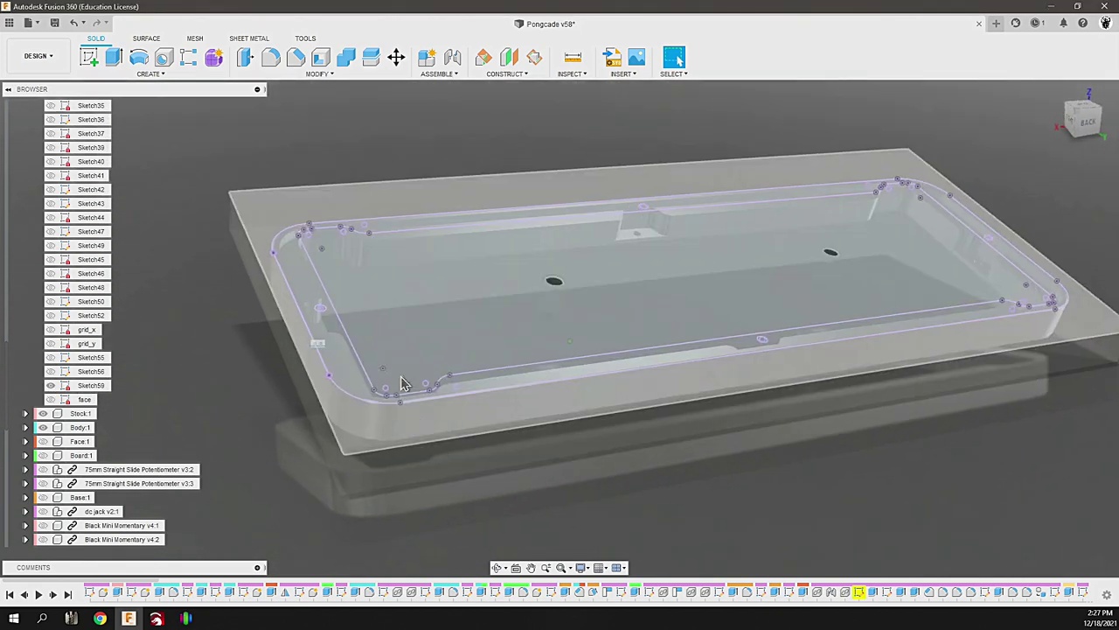
{"action": "scroll", "coordinate": [258, 322], "scroll_direction": "down", "scroll_amount": 5}
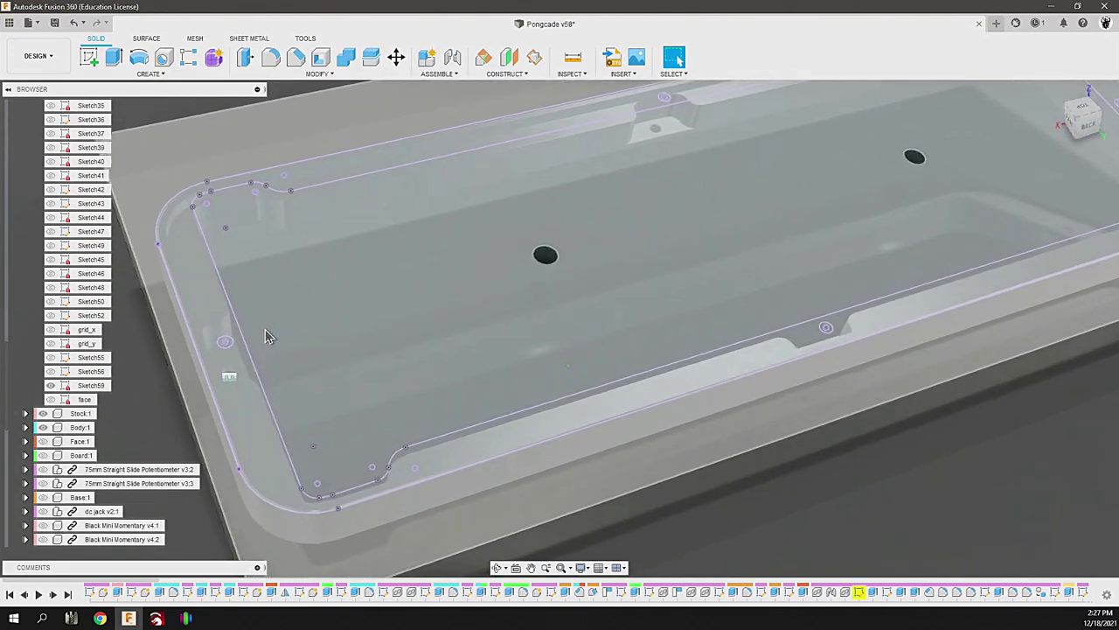
{"action": "left_click", "coordinate": [50, 386]}
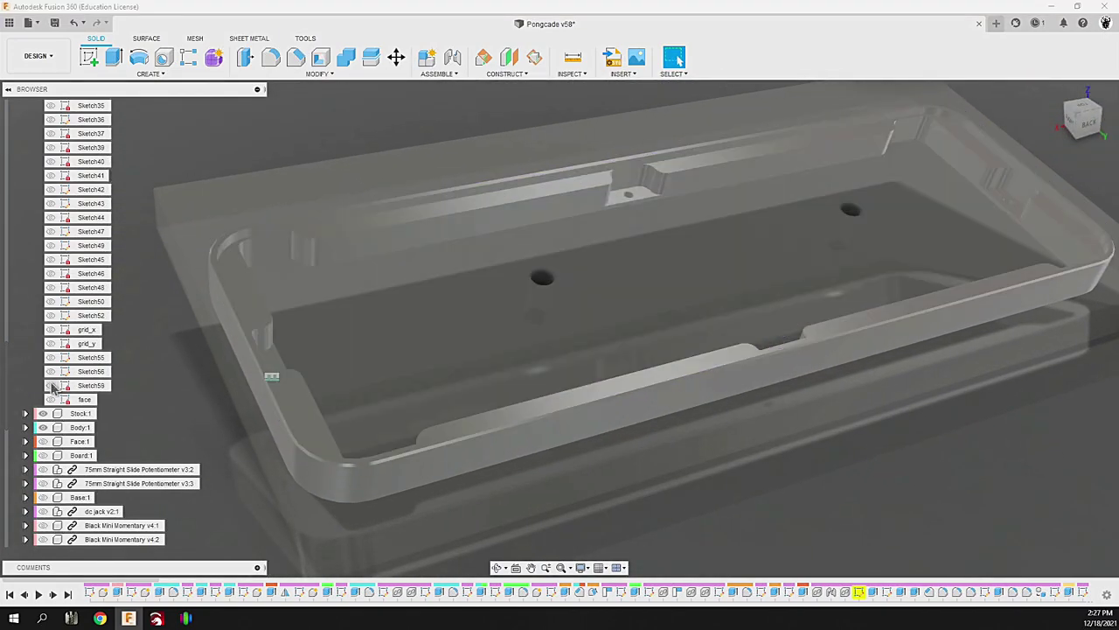
{"action": "left_click", "coordinate": [51, 371]}
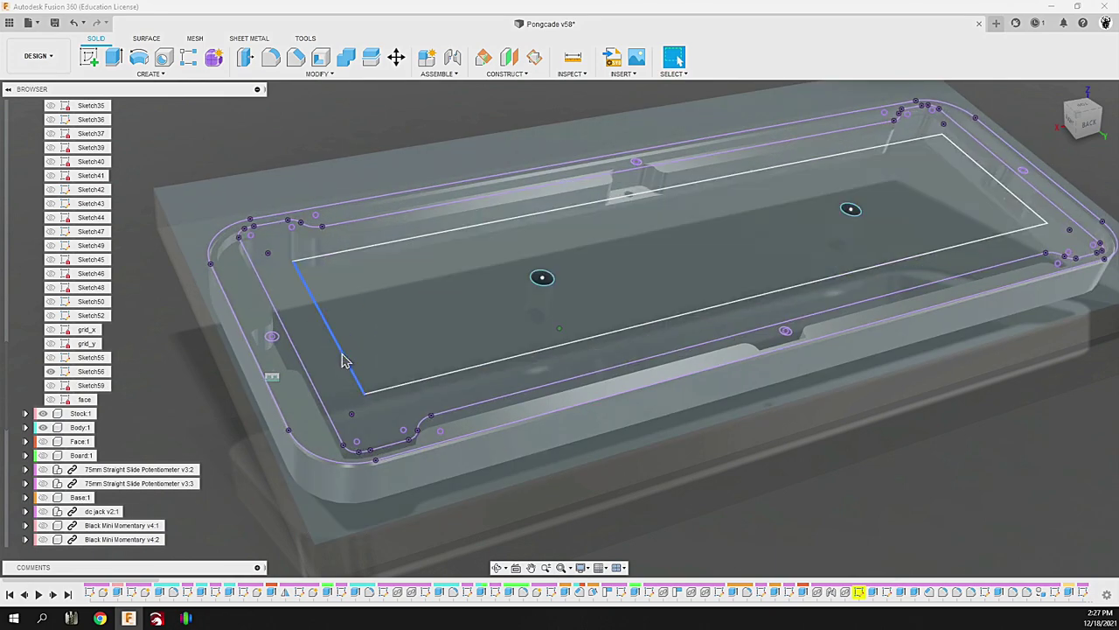
Step: Orbit and zoom around the tray to inspect the rim and inner rectangle outlines
{"action": "scroll", "coordinate": [344, 361], "scroll_direction": "up", "scroll_amount": 5}
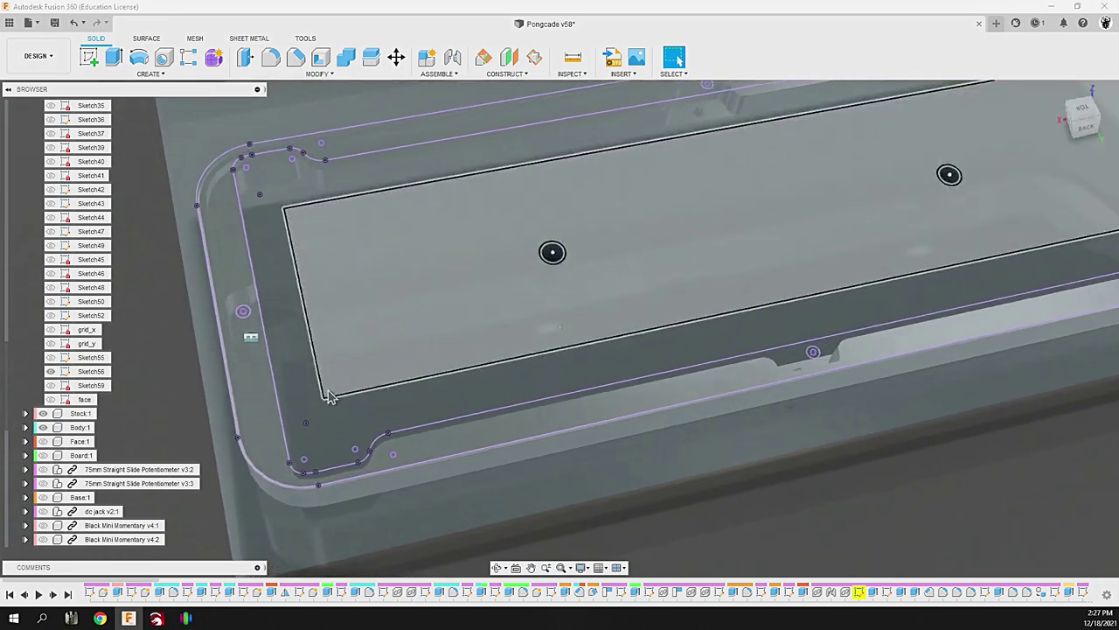
{"action": "middle_click_drag", "start_coordinate": [329, 396], "coordinate": [293, 446], "text": "shift"}
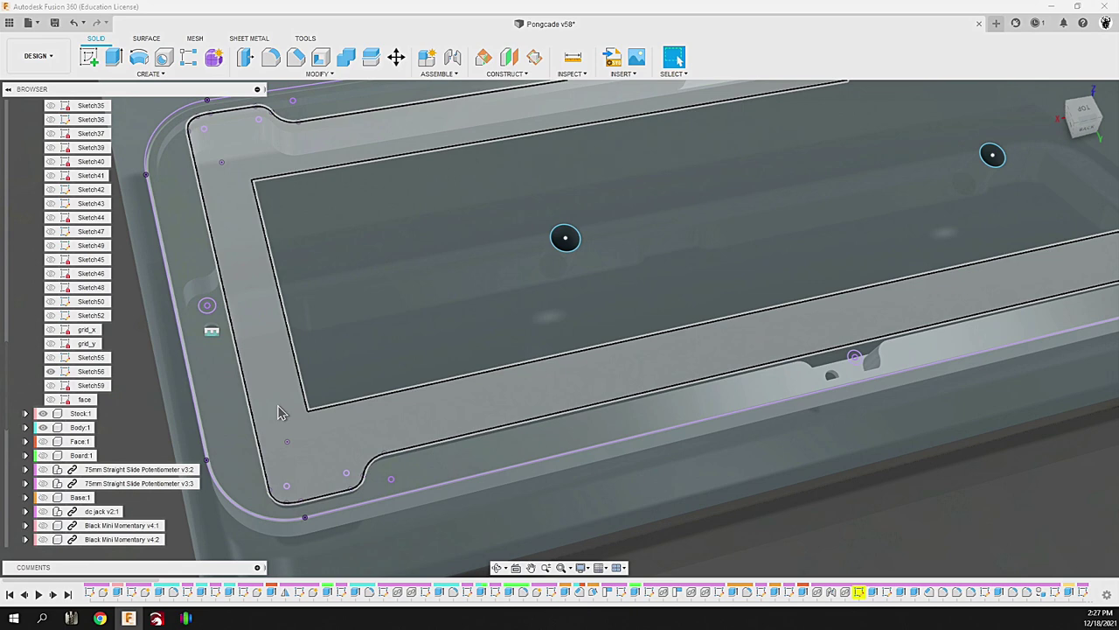
{"action": "middle_click_drag", "start_coordinate": [604, 403], "coordinate": [846, 173], "text": "shift"}
{"action": "middle_click_drag", "start_coordinate": [657, 225], "coordinate": [612, 245], "text": "shift"}
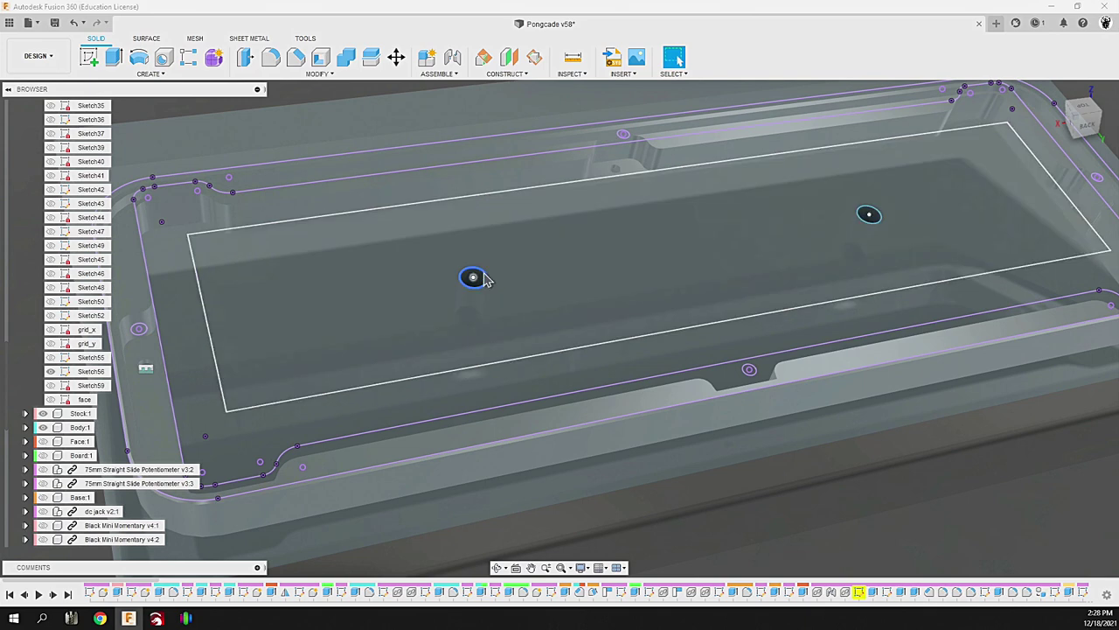
{"action": "scroll", "coordinate": [487, 294], "scroll_direction": "down", "scroll_amount": 3}
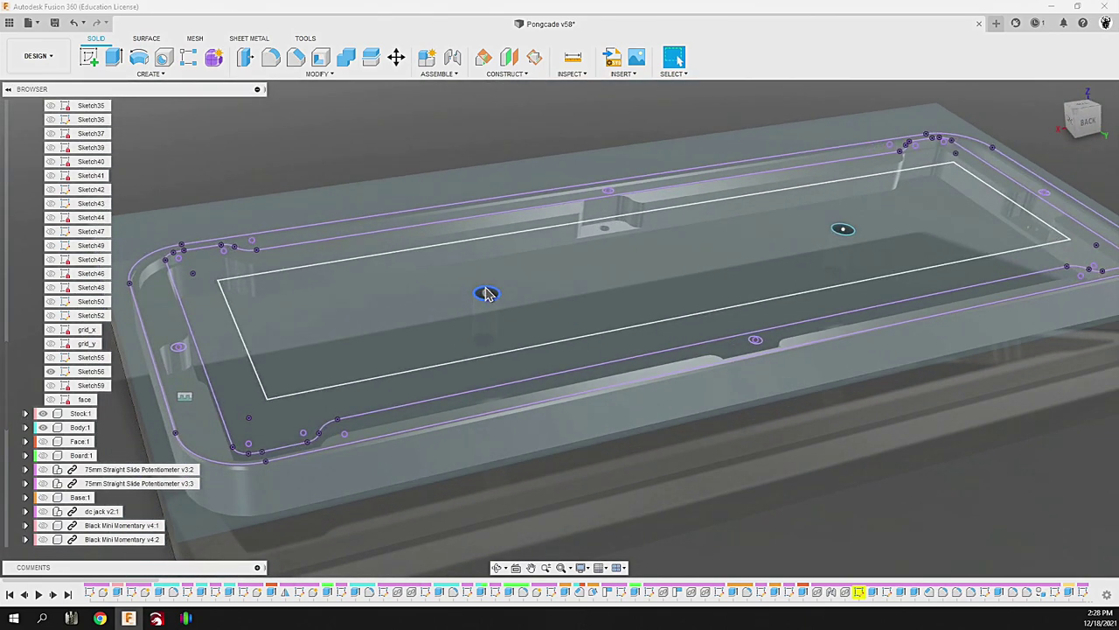
{"action": "scroll", "coordinate": [487, 294], "scroll_direction": "up", "scroll_amount": 3}
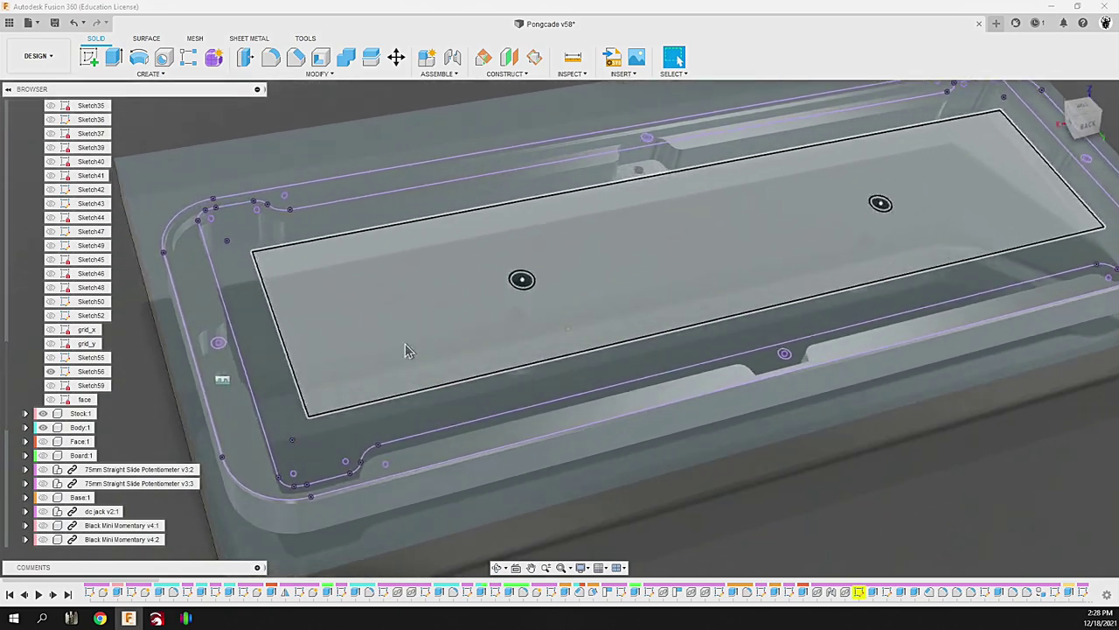
{"action": "middle_click_drag", "start_coordinate": [404, 350], "coordinate": [263, 385], "text": "shift"}
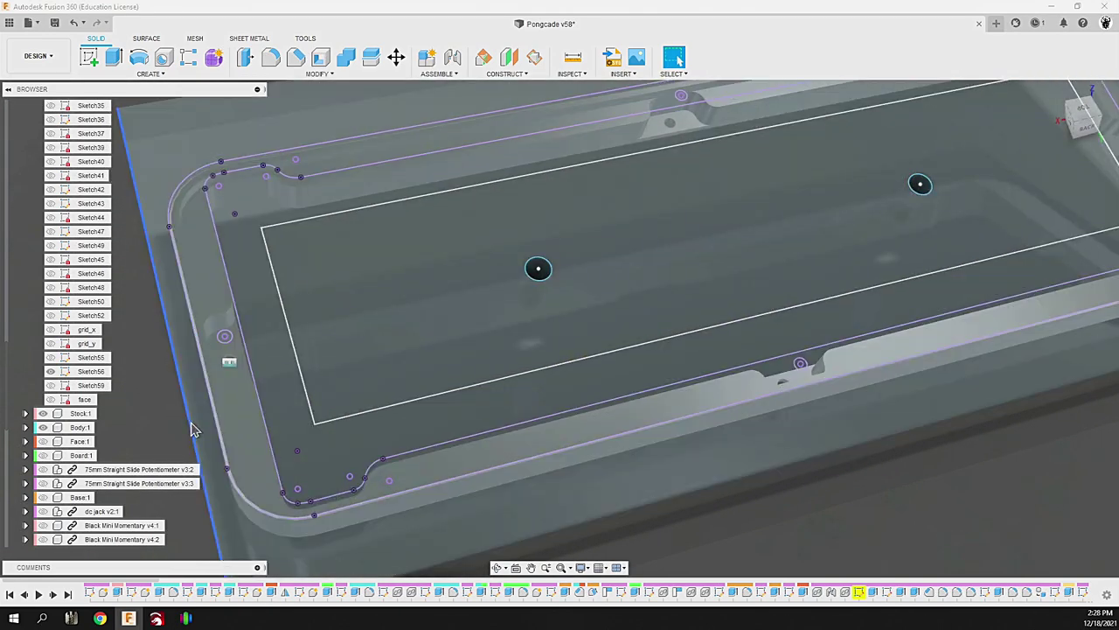
{"action": "mouse_move", "coordinate": [204, 424]}
{"action": "middle_mouse_down", "text": "shift"}
{"action": "mouse_move", "coordinate": [241, 404]}
{"action": "mouse_move", "coordinate": [276, 352]}
{"action": "middle_mouse_up", "text": "shift"}
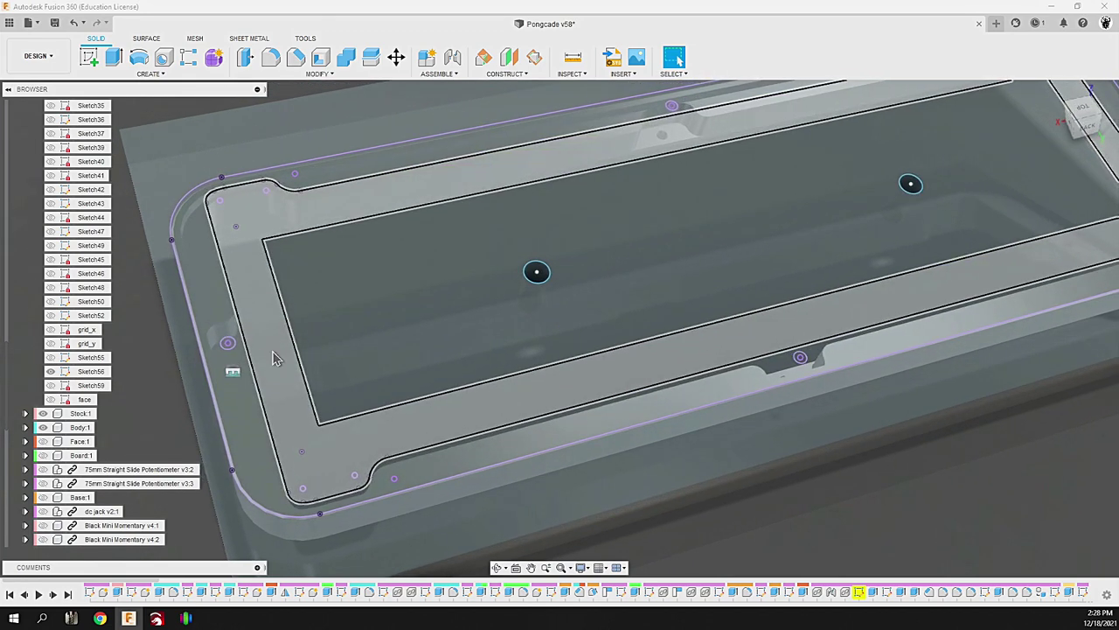
{"action": "mouse_move", "coordinate": [274, 359]}
{"action": "middle_mouse_down", "text": "shift"}
{"action": "mouse_move", "coordinate": [280, 333]}
{"action": "mouse_move", "coordinate": [262, 376]}
{"action": "mouse_move", "coordinate": [273, 359]}
{"action": "middle_mouse_up", "text": "shift"}
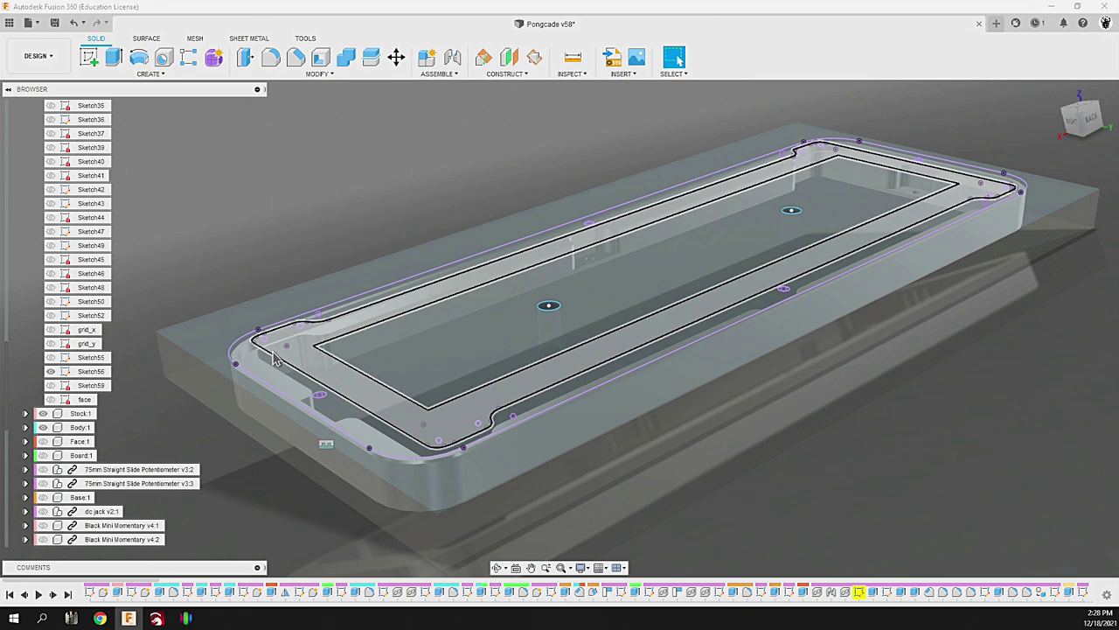
{"action": "mouse_move", "coordinate": [273, 359]}
{"action": "middle_mouse_down", "text": "shift"}
{"action": "mouse_move", "coordinate": [131, 210]}
{"action": "mouse_move", "coordinate": [68, 103]}
{"action": "middle_mouse_up", "text": "shift"}
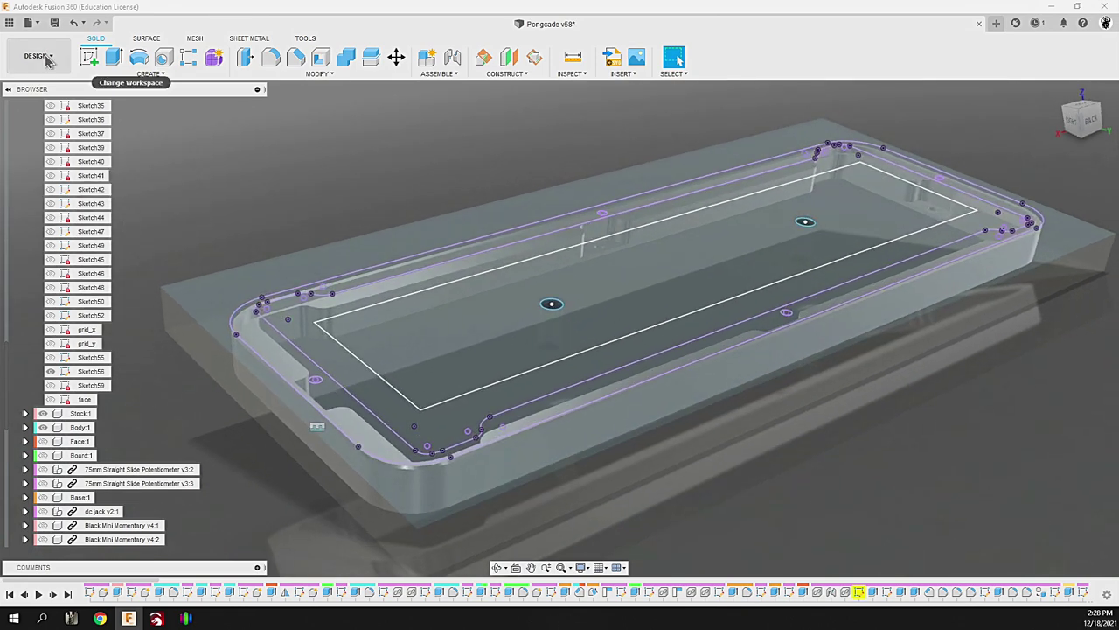
Step: Switch to the Manufacture workspace and display the 1 Mount Holes drilling toolpath
{"action": "left_click", "coordinate": [45, 59]}
{"action": "left_click", "coordinate": [67, 185]}
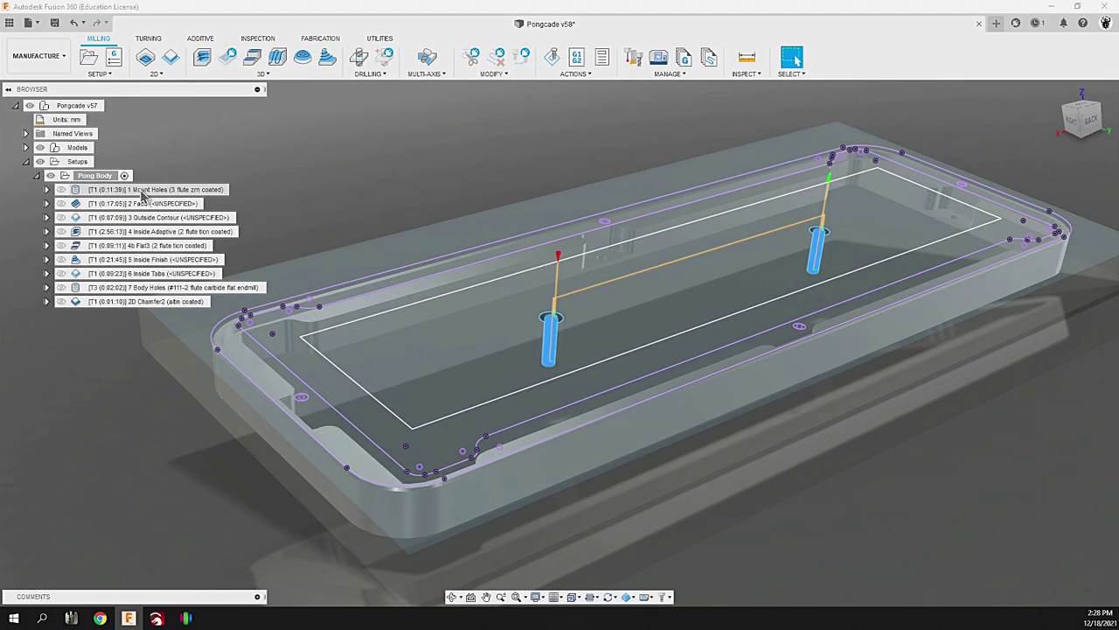
{"action": "left_click", "coordinate": [143, 190]}
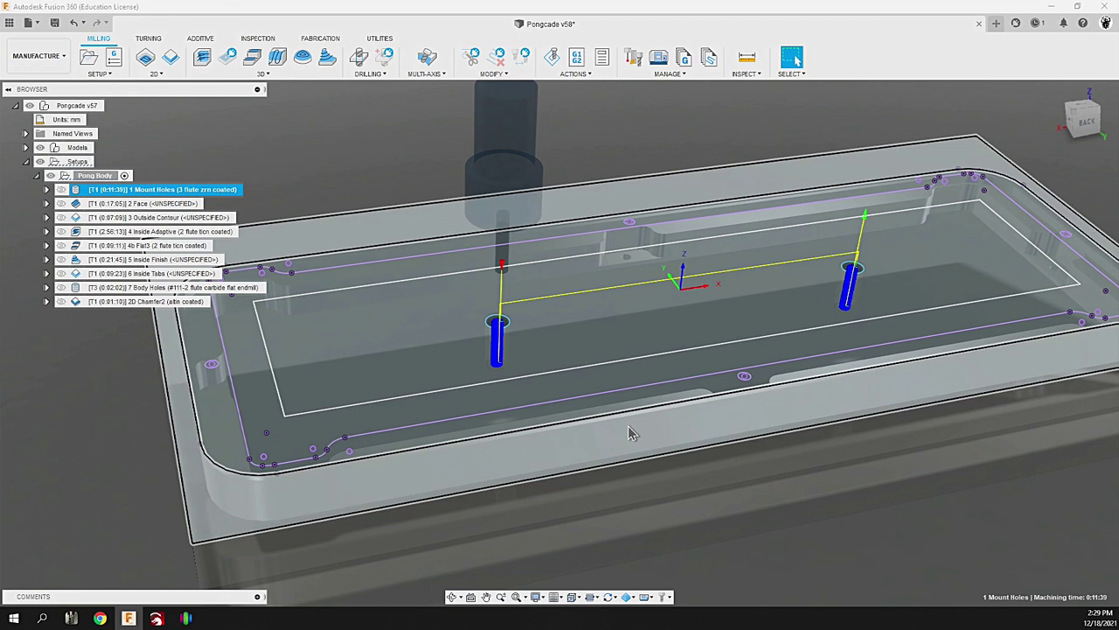
Step: Step through the 2 Face, 3 Outside Contour and 4 Inside Adaptive toolpaths
{"action": "middle_click_drag", "start_coordinate": [628, 425], "coordinate": [135, 404], "text": "shift"}
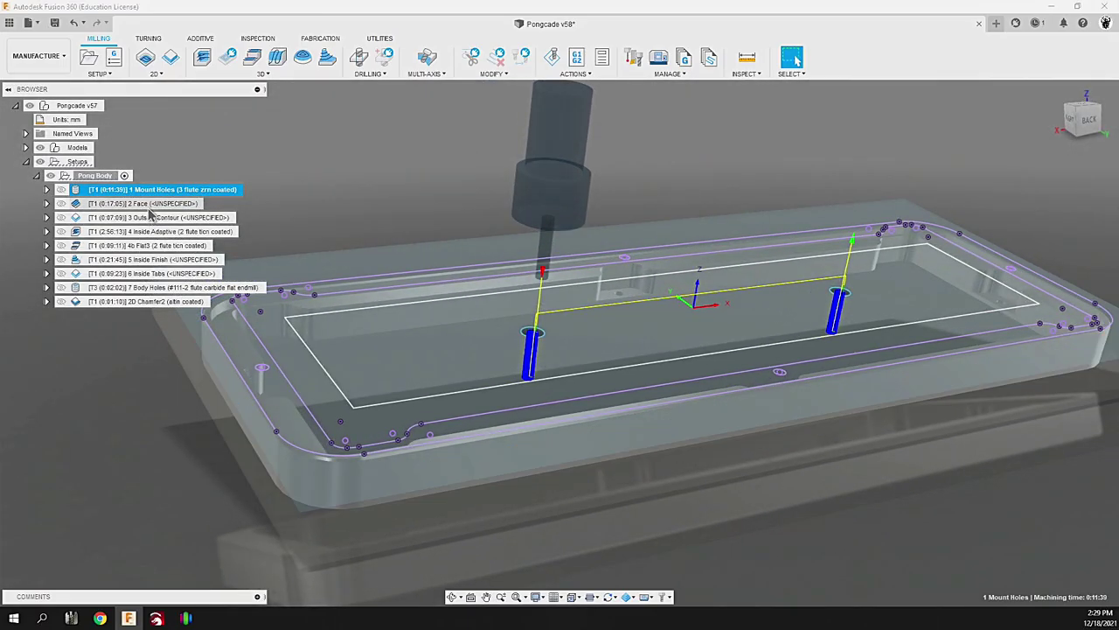
{"action": "left_click", "coordinate": [150, 204]}
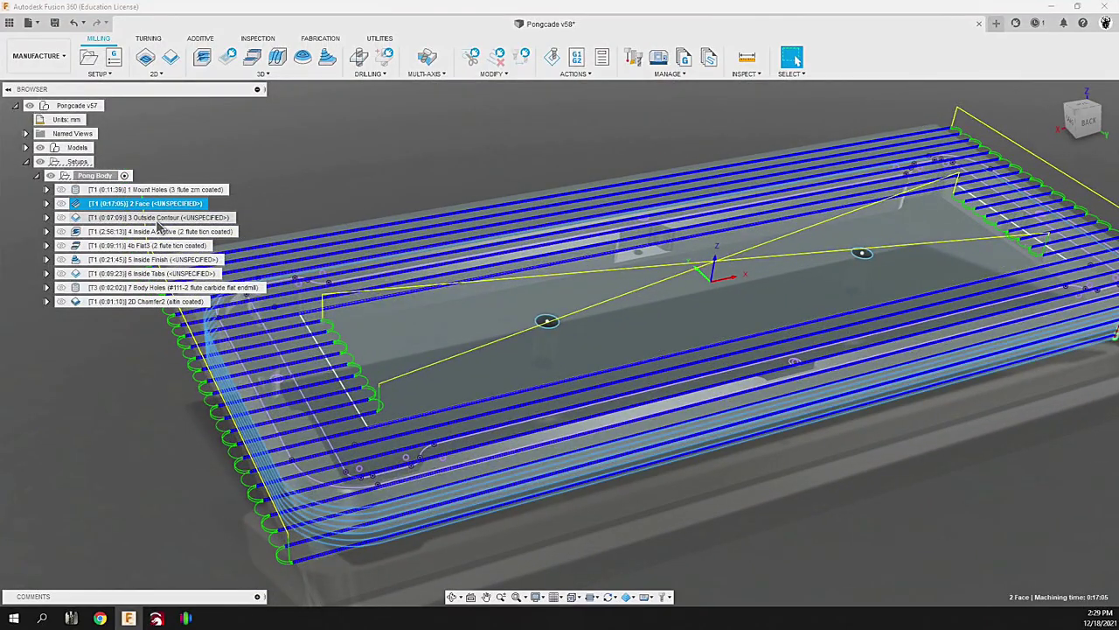
{"action": "left_click", "coordinate": [158, 217]}
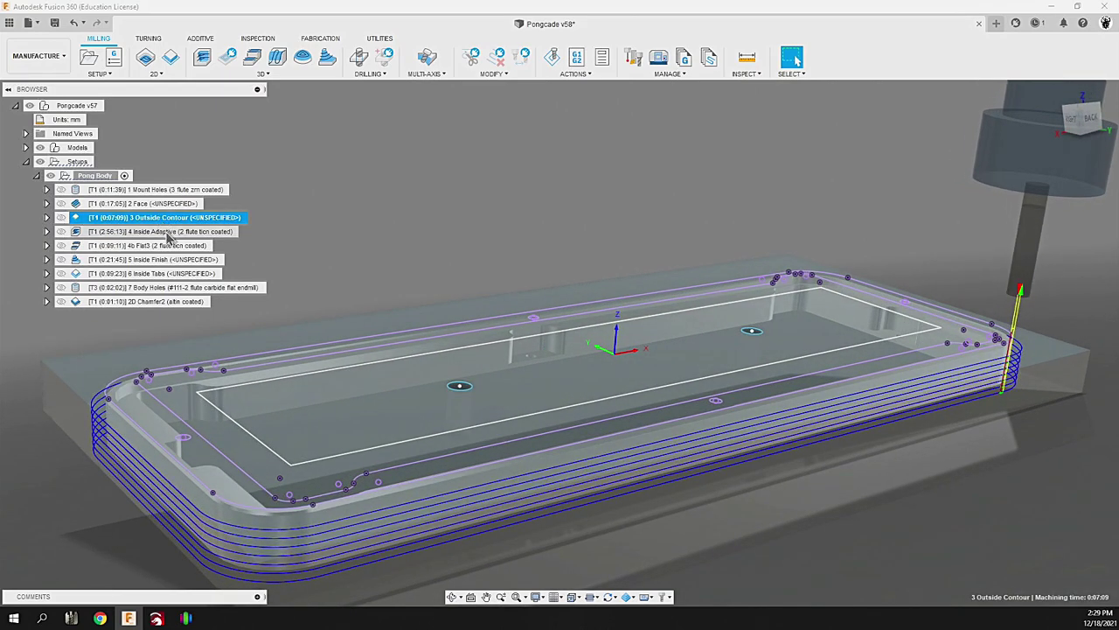
{"action": "left_click", "coordinate": [169, 232]}
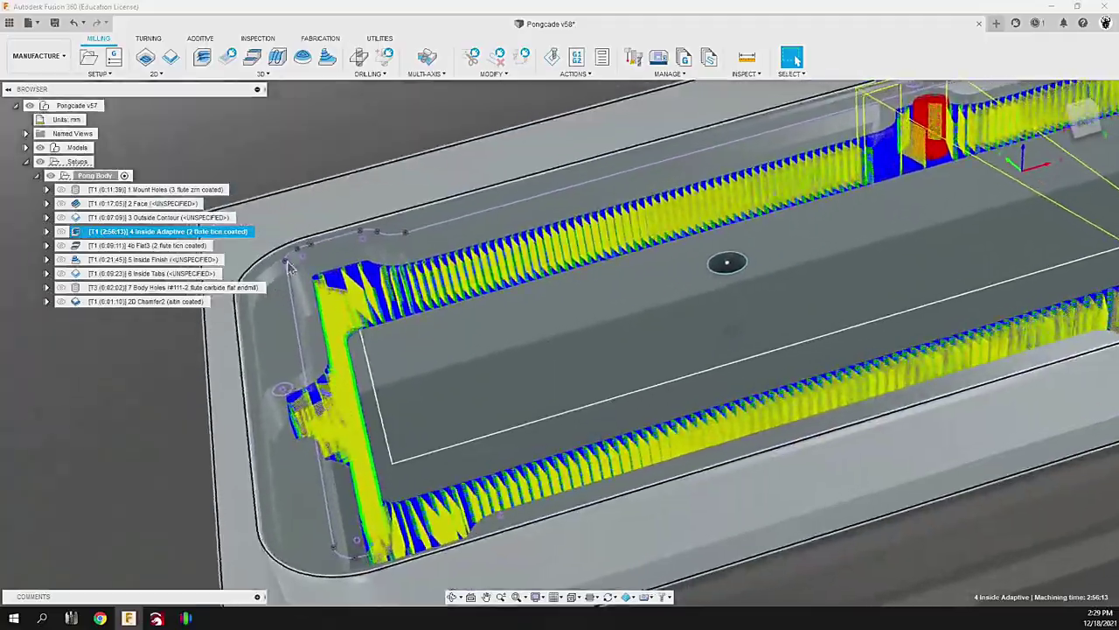
{"action": "mouse_move", "coordinate": [292, 269]}
{"action": "middle_mouse_down", "text": "shift"}
{"action": "mouse_move", "coordinate": [247, 413]}
{"action": "mouse_move", "coordinate": [240, 398]}
{"action": "middle_mouse_up", "text": "shift"}
Step: Review the 4b Flat3 pocket toolpath from several angles, then display 2D Chamfer2
{"action": "left_click", "coordinate": [173, 246]}
{"action": "middle_click_drag", "start_coordinate": [174, 245], "coordinate": [200, 281], "text": "shift"}
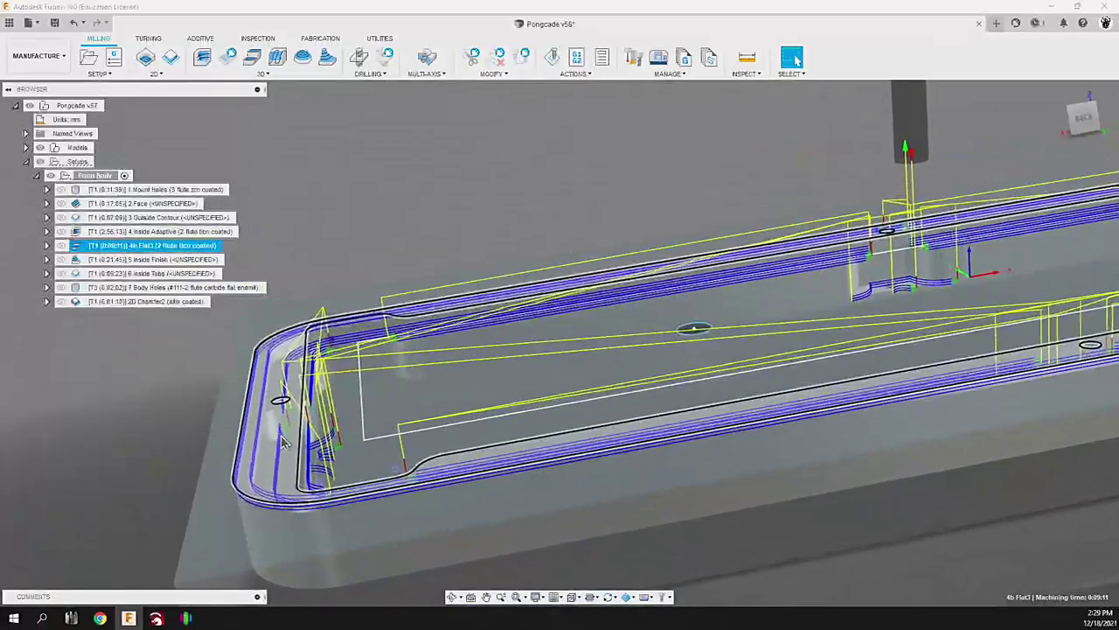
{"action": "middle_click_drag", "start_coordinate": [283, 442], "coordinate": [254, 404], "text": "shift"}
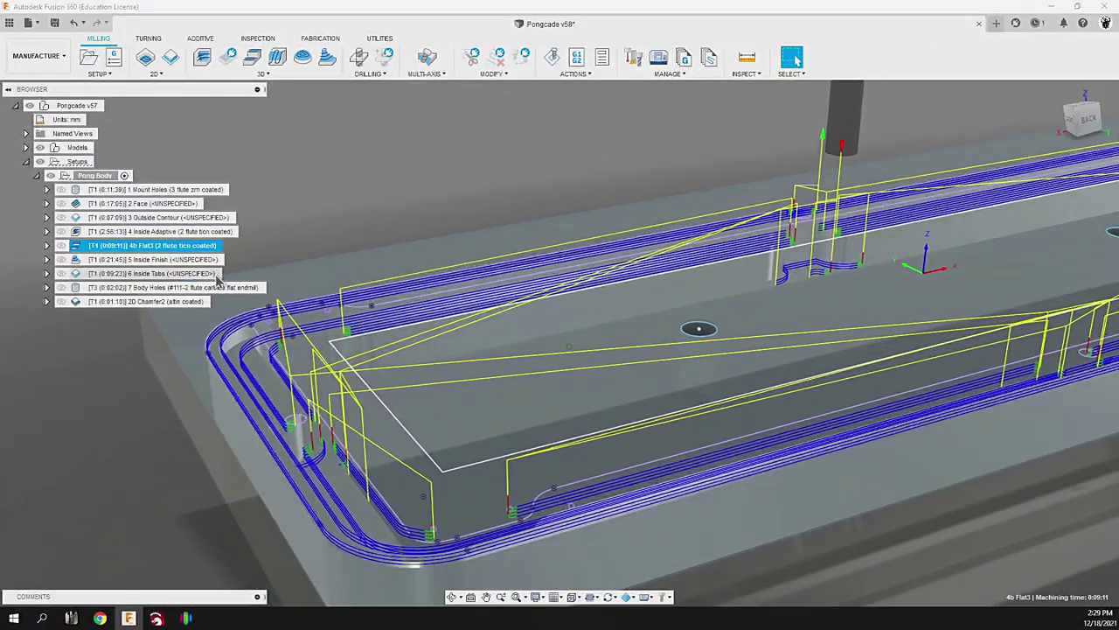
{"action": "middle_click_drag", "start_coordinate": [199, 268], "coordinate": [251, 505], "text": "shift"}
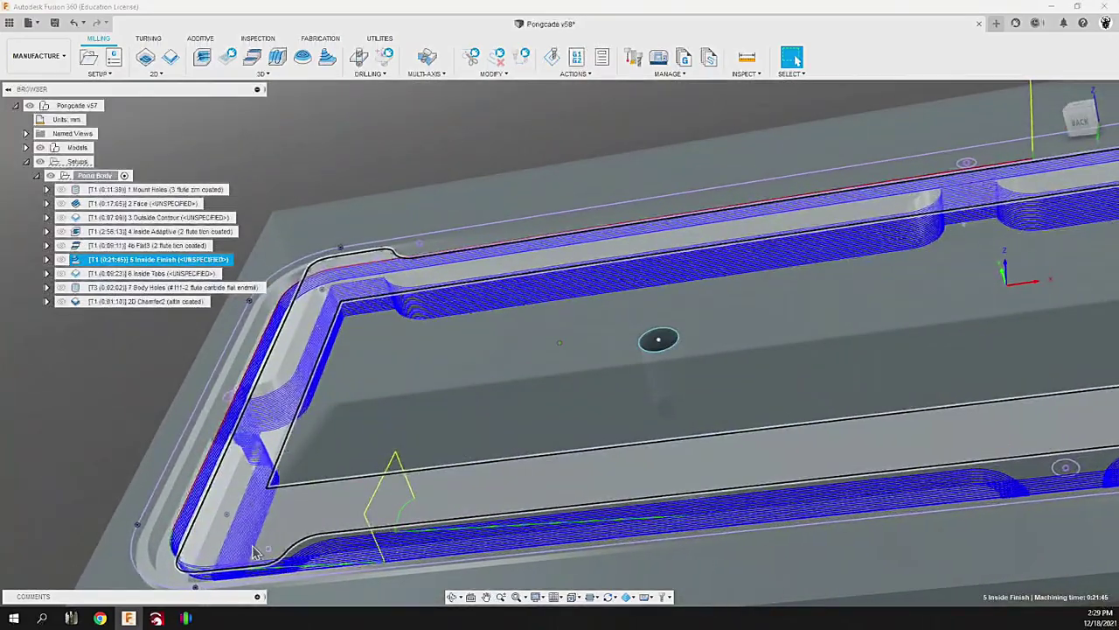
{"action": "middle_click_drag", "start_coordinate": [252, 551], "coordinate": [244, 560], "text": "shift"}
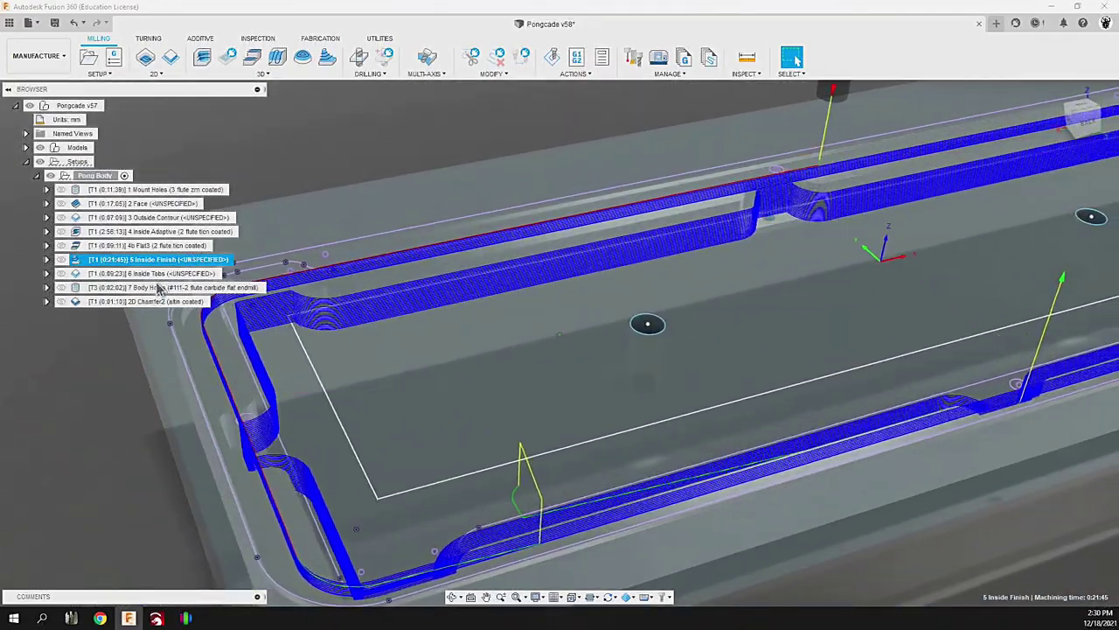
{"action": "middle_click_drag", "start_coordinate": [184, 330], "coordinate": [275, 522], "text": "shift"}
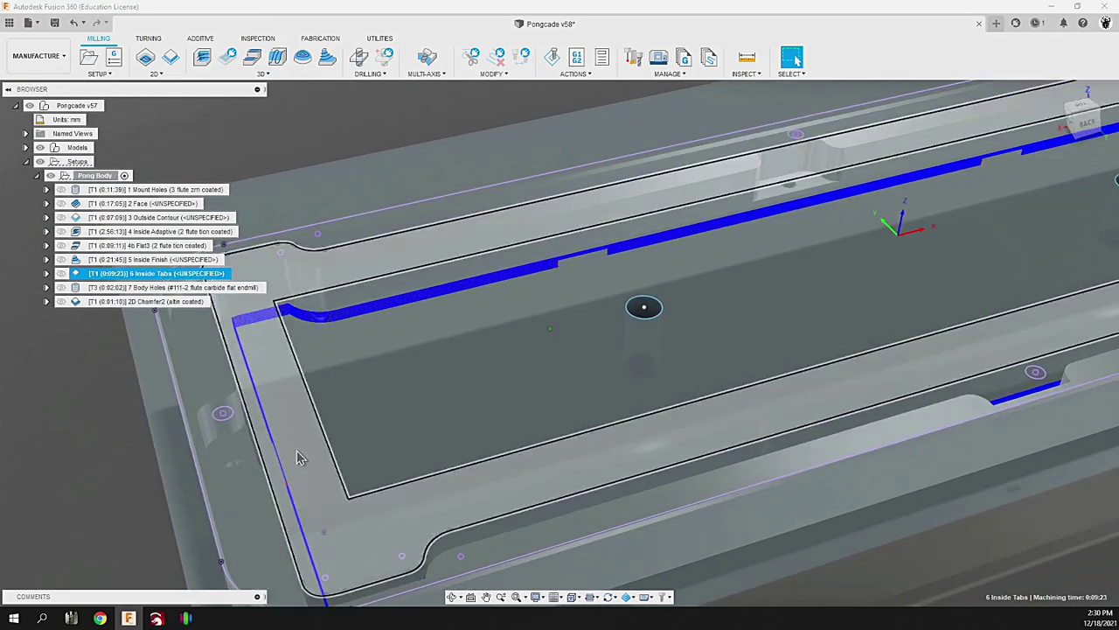
{"action": "mouse_move", "coordinate": [297, 457]}
{"action": "middle_mouse_down", "text": "shift"}
{"action": "mouse_move", "coordinate": [302, 475]}
{"action": "mouse_move", "coordinate": [357, 429]}
{"action": "mouse_move", "coordinate": [628, 313]}
{"action": "mouse_move", "coordinate": [533, 222]}
{"action": "mouse_move", "coordinate": [412, 227]}
{"action": "mouse_move", "coordinate": [890, 204]}
{"action": "mouse_move", "coordinate": [695, 362]}
{"action": "mouse_move", "coordinate": [720, 324]}
{"action": "mouse_move", "coordinate": [547, 450]}
{"action": "mouse_move", "coordinate": [344, 370]}
{"action": "mouse_move", "coordinate": [203, 293]}
{"action": "mouse_move", "coordinate": [203, 350]}
{"action": "mouse_move", "coordinate": [232, 422]}
{"action": "mouse_move", "coordinate": [637, 467]}
{"action": "mouse_move", "coordinate": [840, 289]}
{"action": "mouse_move", "coordinate": [935, 227]}
{"action": "mouse_move", "coordinate": [144, 307]}
{"action": "mouse_move", "coordinate": [330, 521]}
{"action": "mouse_move", "coordinate": [450, 393]}
{"action": "mouse_move", "coordinate": [512, 577]}
{"action": "mouse_move", "coordinate": [430, 460]}
{"action": "mouse_move", "coordinate": [175, 189]}
{"action": "middle_mouse_up", "text": "shift"}
{"action": "left_click", "coordinate": [144, 305]}
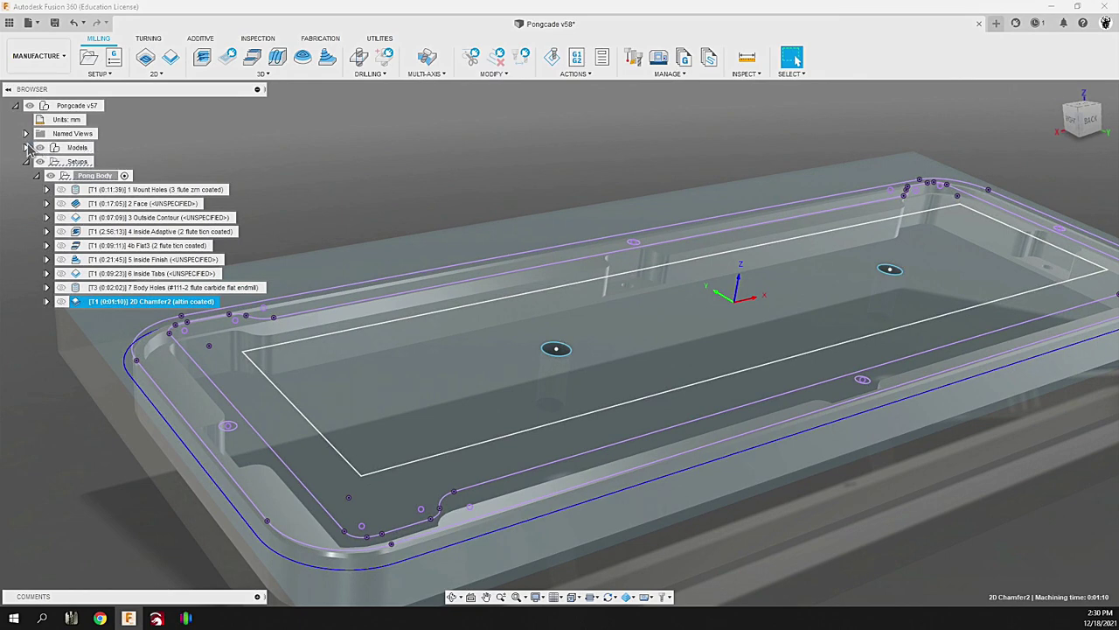
Step: Turn off the Sketches of Pongcade v58:1 so only the machined Body:1 frame shows
{"action": "left_click", "coordinate": [25, 148]}
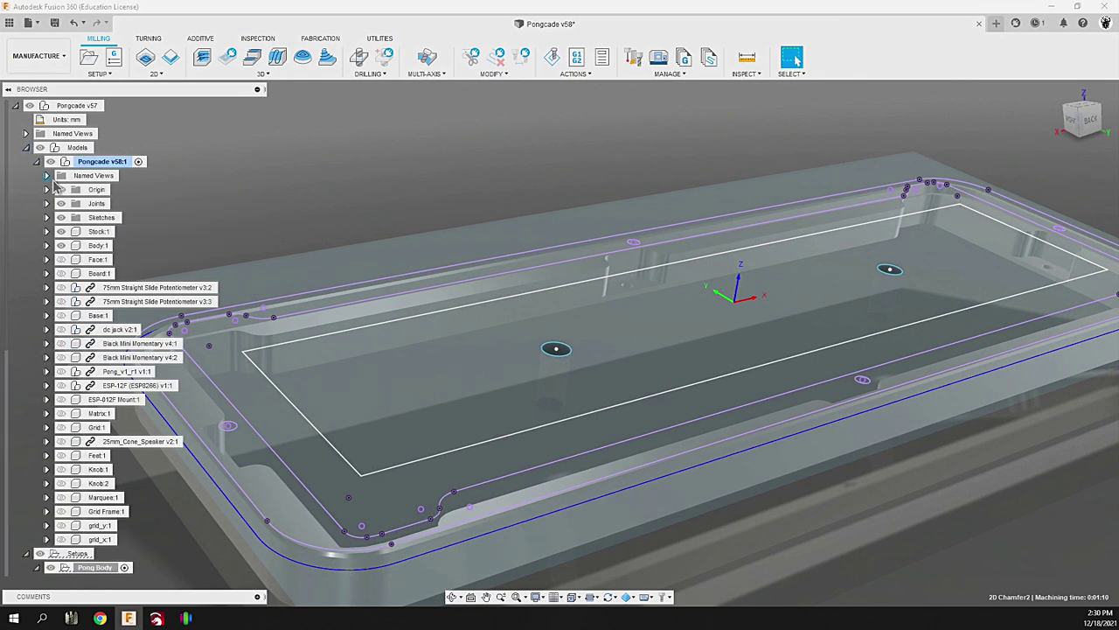
{"action": "left_click", "coordinate": [63, 164]}
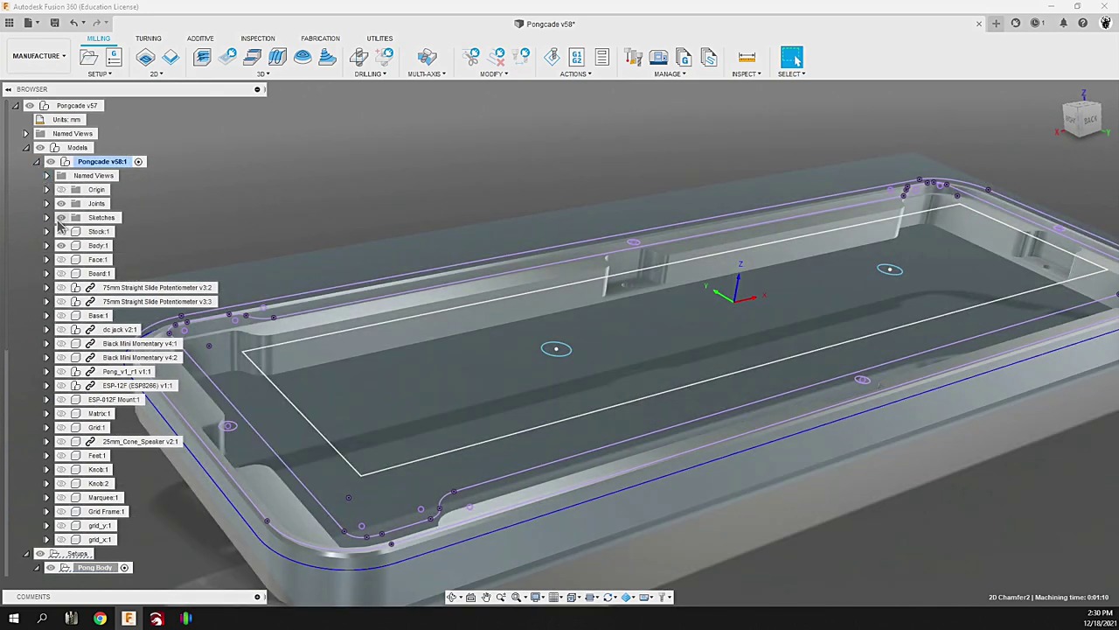
{"action": "left_click", "coordinate": [61, 218]}
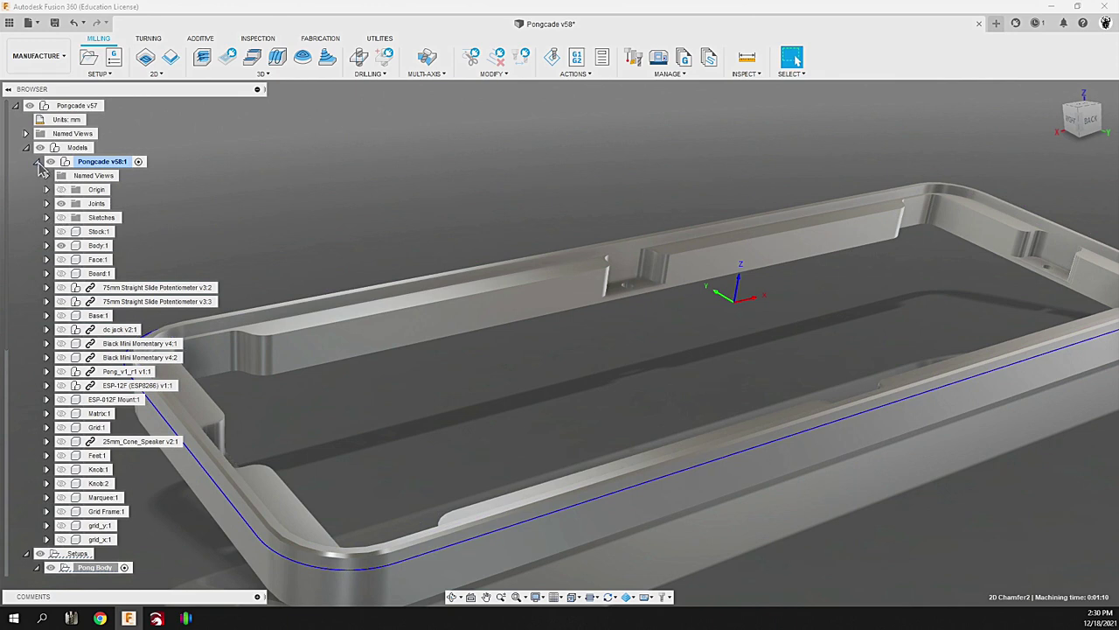
{"action": "left_click", "coordinate": [37, 162]}
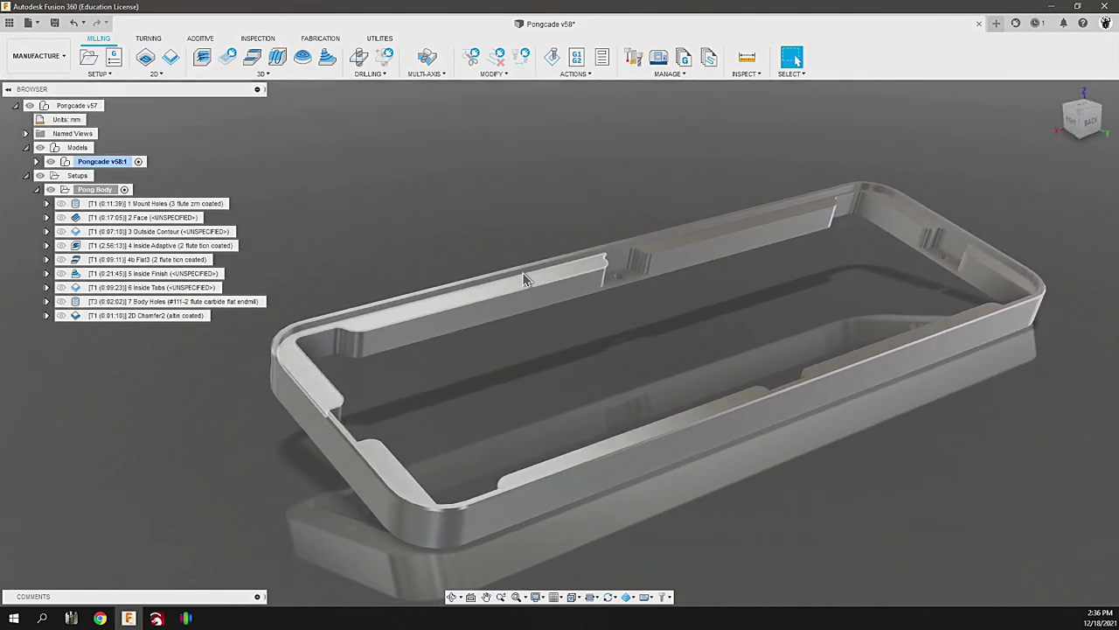
Step: Show the 1 Mount Holes toolpath, then review 2 Face's settings unchanged and redisplay its toolpath
{"action": "left_click", "coordinate": [220, 204]}
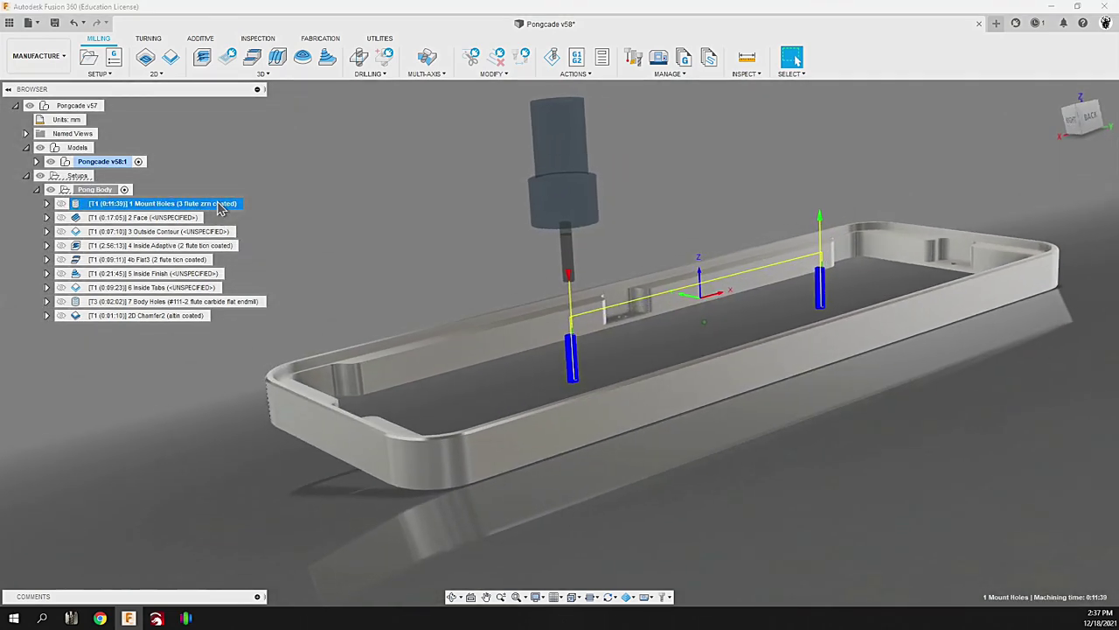
{"action": "left_click", "coordinate": [190, 217]}
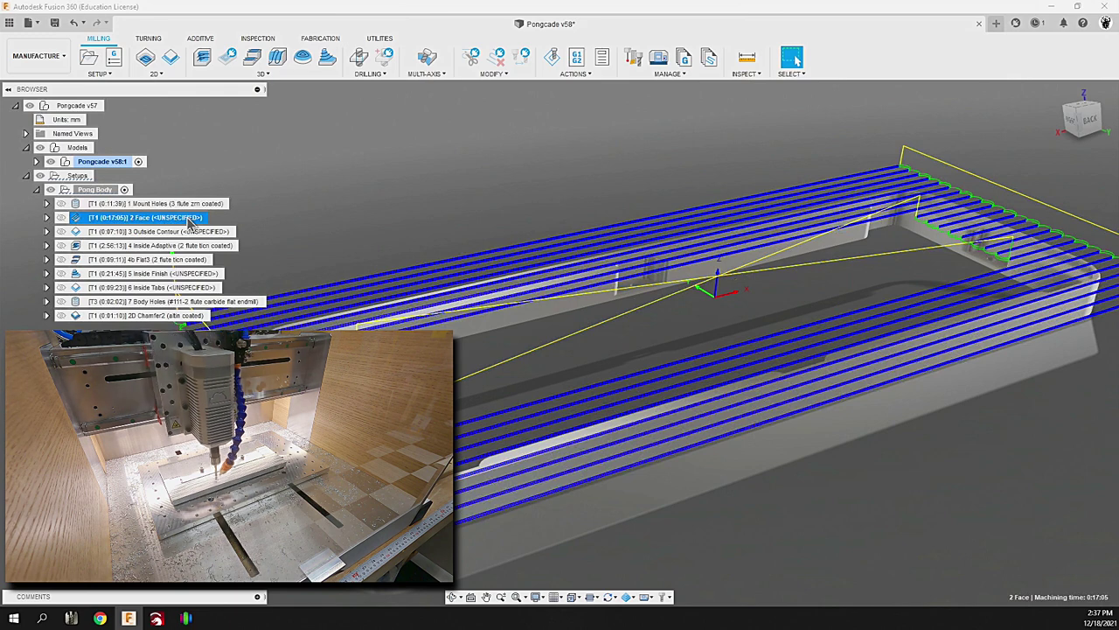
{"action": "right_click", "coordinate": [191, 219]}
{"action": "left_click", "coordinate": [217, 228]}
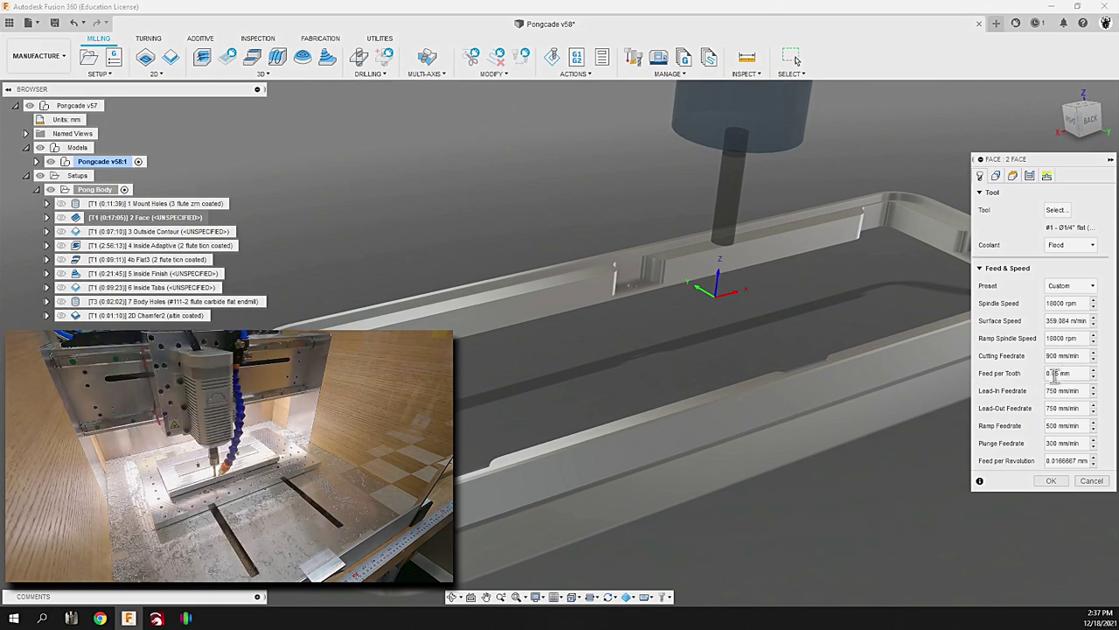
{"action": "left_click", "coordinate": [1030, 175]}
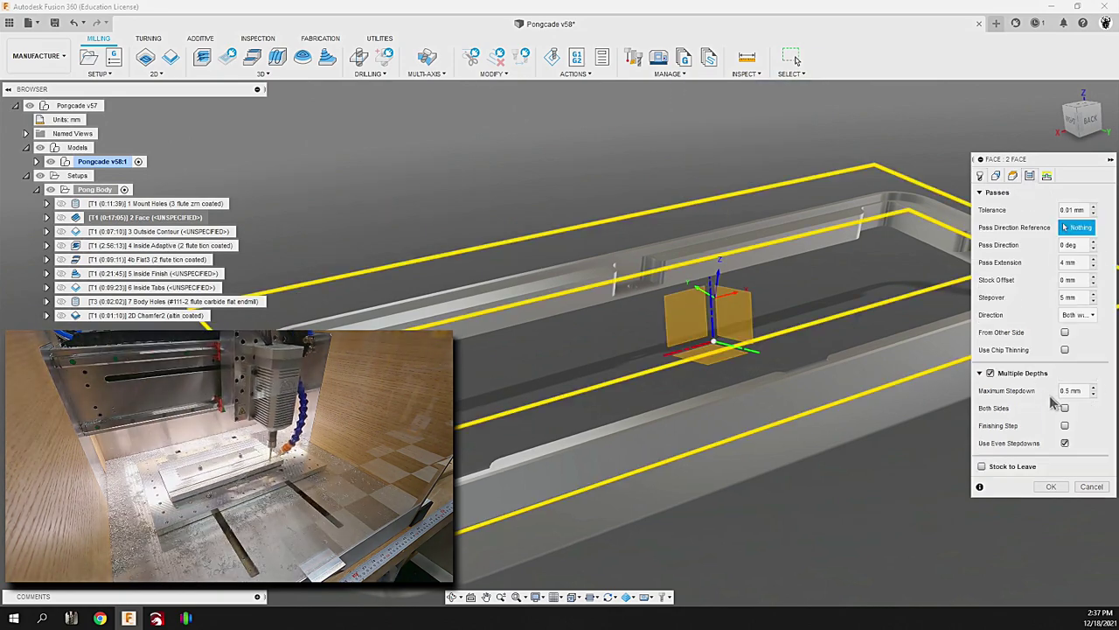
{"action": "left_click", "coordinate": [1092, 486]}
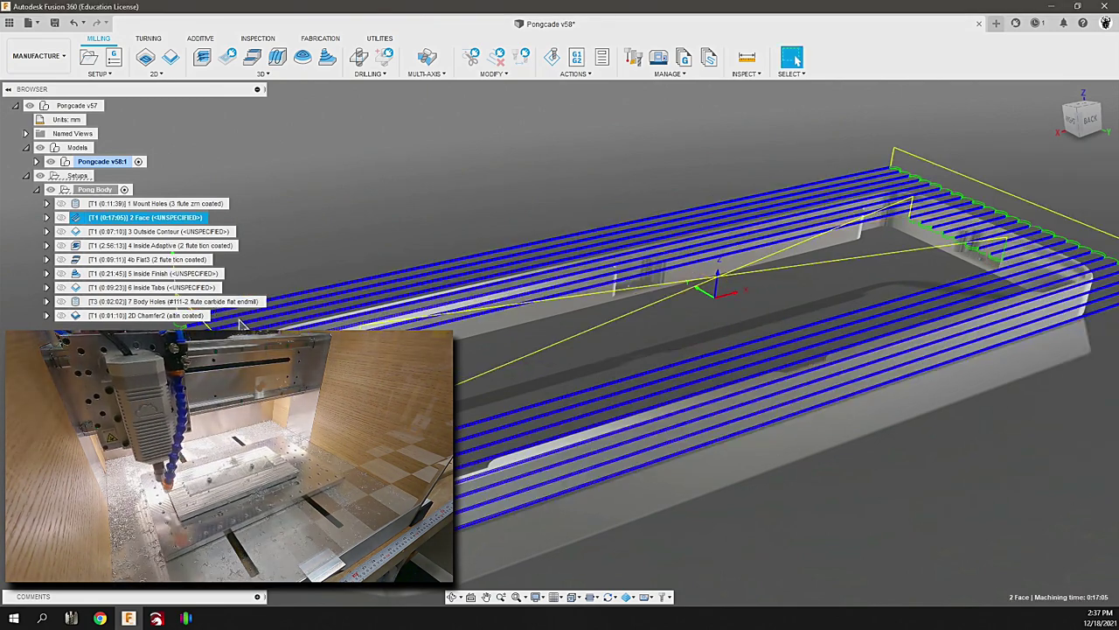
{"action": "left_click", "coordinate": [179, 217]}
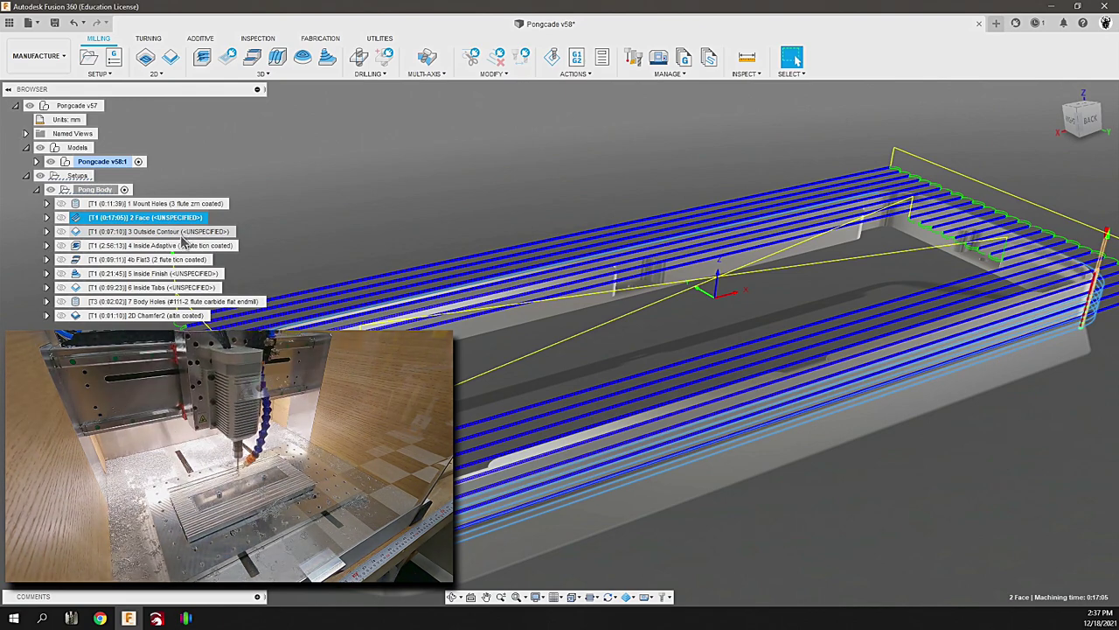
Step: Review 3 Outside Contour's 20000 rpm feeds and 2 mm multi-depth passes, then close the dialog
{"action": "left_click", "coordinate": [186, 235]}
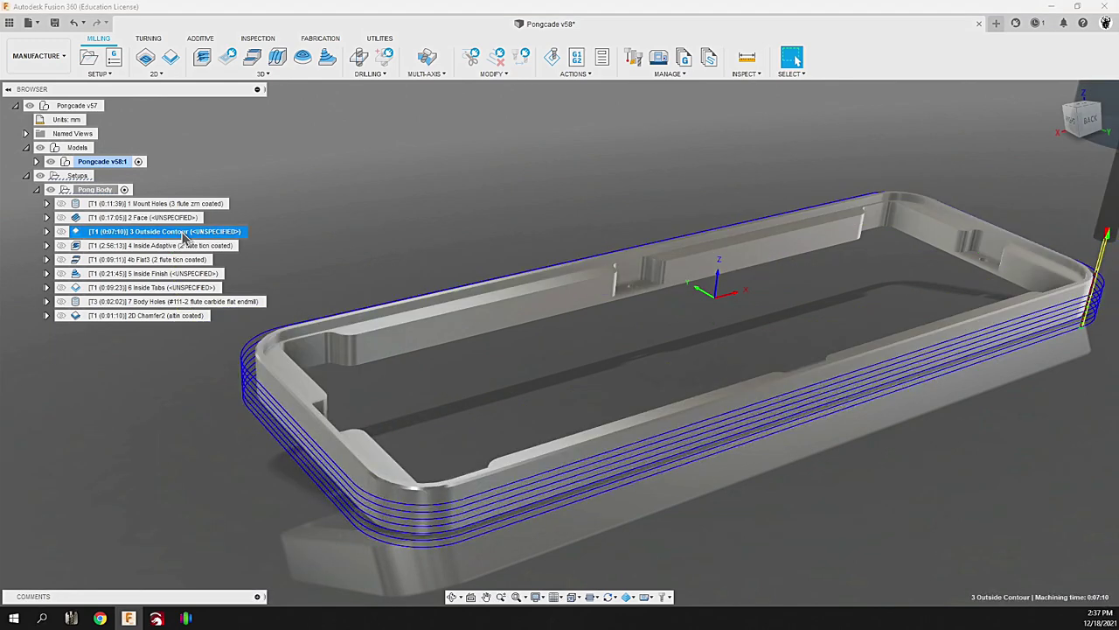
{"action": "right_click", "coordinate": [186, 235]}
{"action": "left_click", "coordinate": [224, 10]}
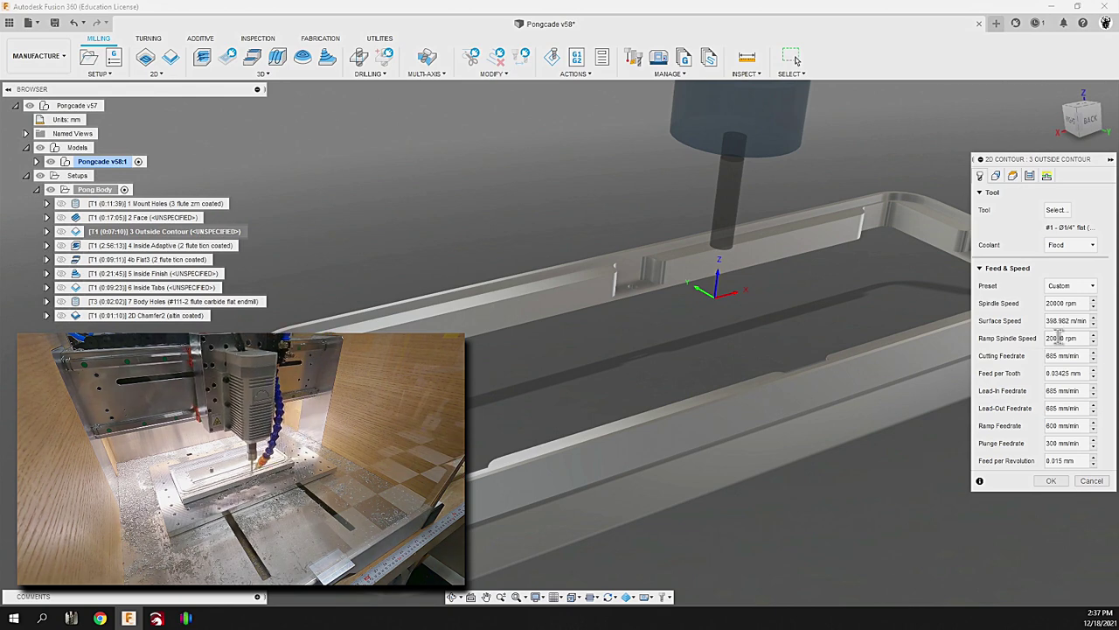
{"action": "left_click", "coordinate": [1032, 176]}
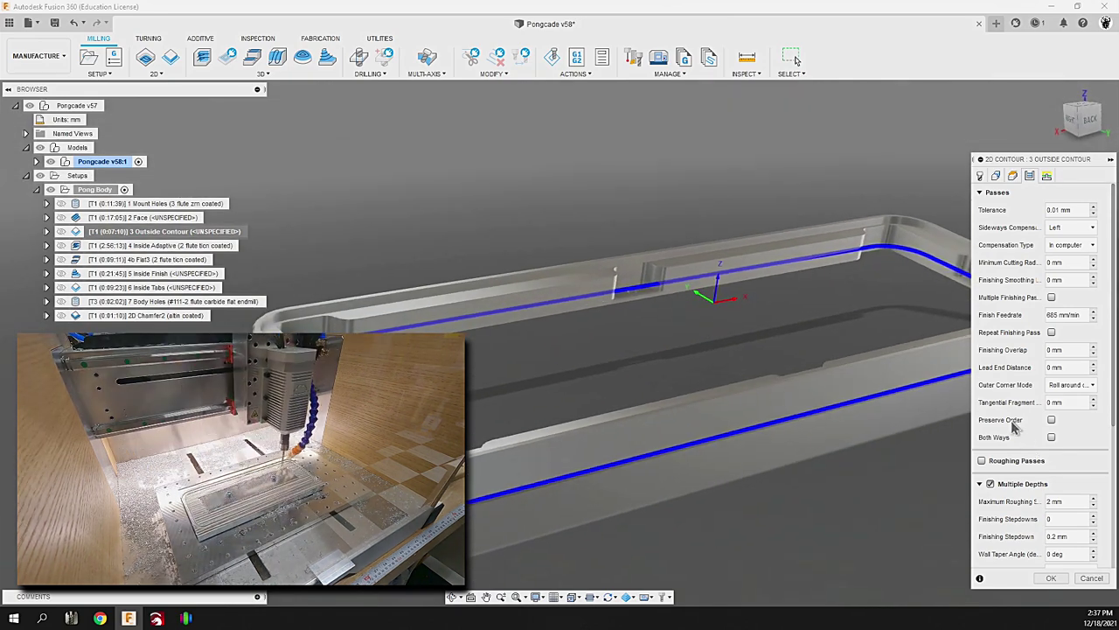
{"action": "key", "text": "Return"}
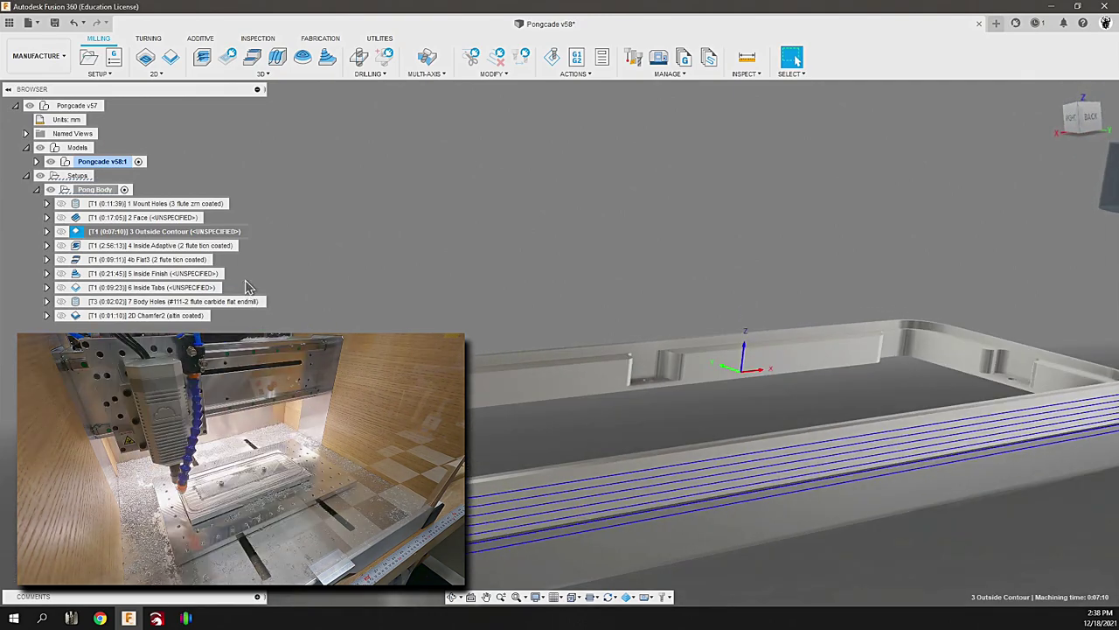
Step: Check 4 Inside Adaptive's feeds, speeds and 0.3 mm stock to leave, cancelling without changes
{"action": "left_click", "coordinate": [213, 246]}
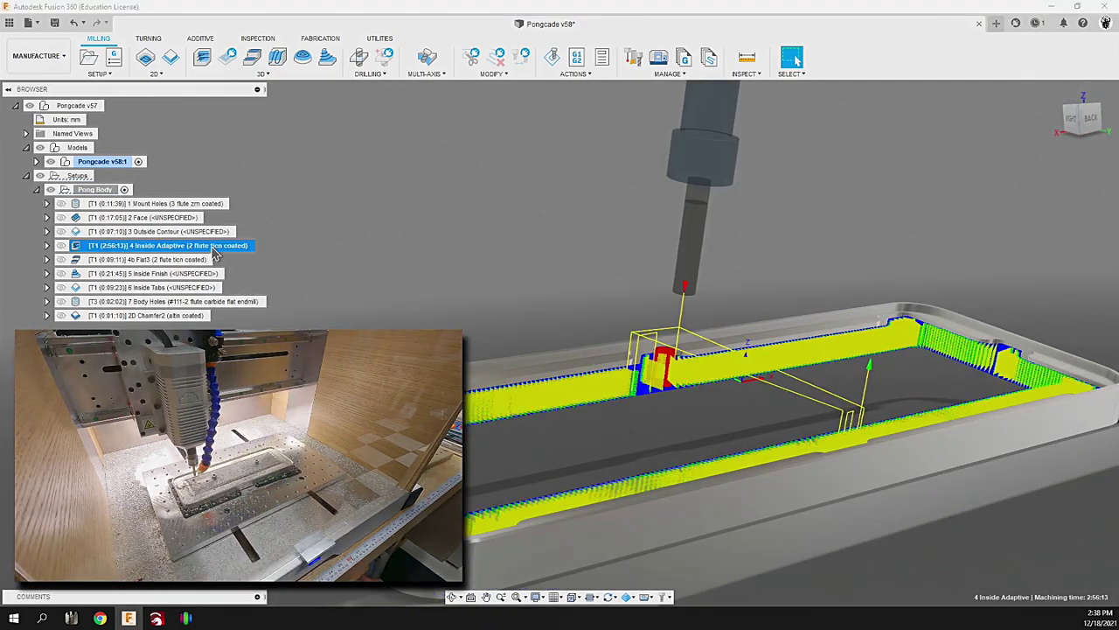
{"action": "right_click", "coordinate": [215, 252]}
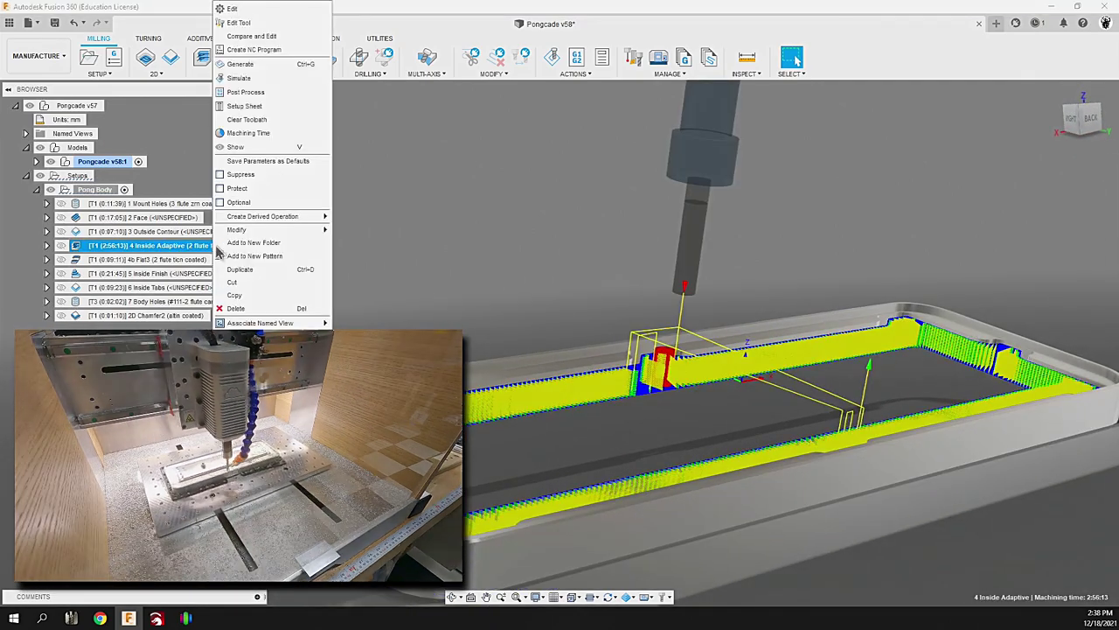
{"action": "left_click", "coordinate": [262, 9]}
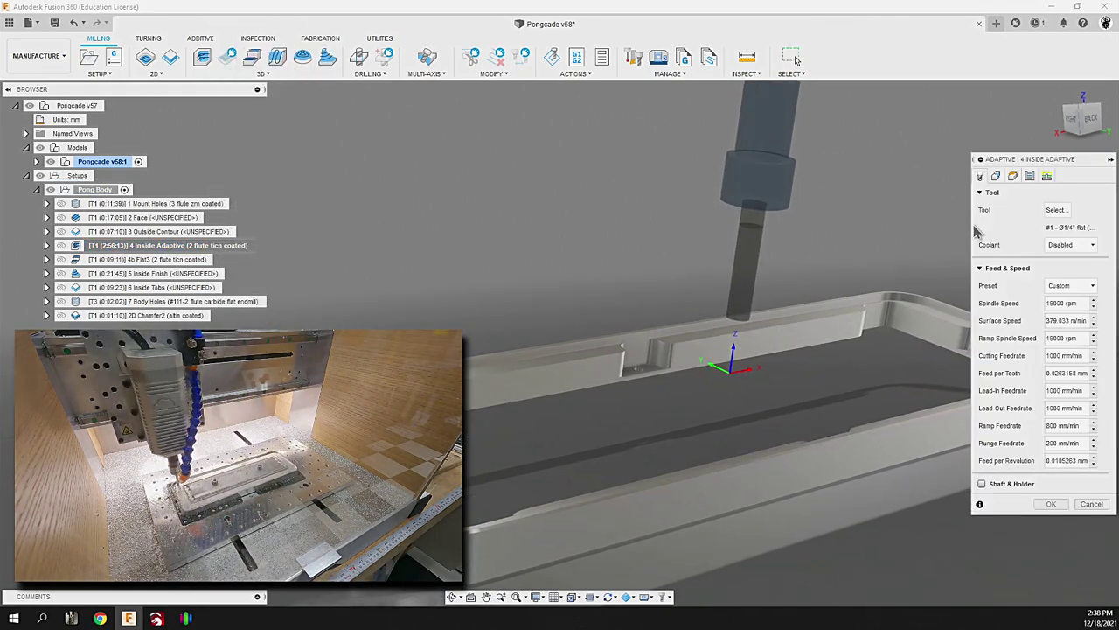
{"action": "left_click", "coordinate": [1030, 177]}
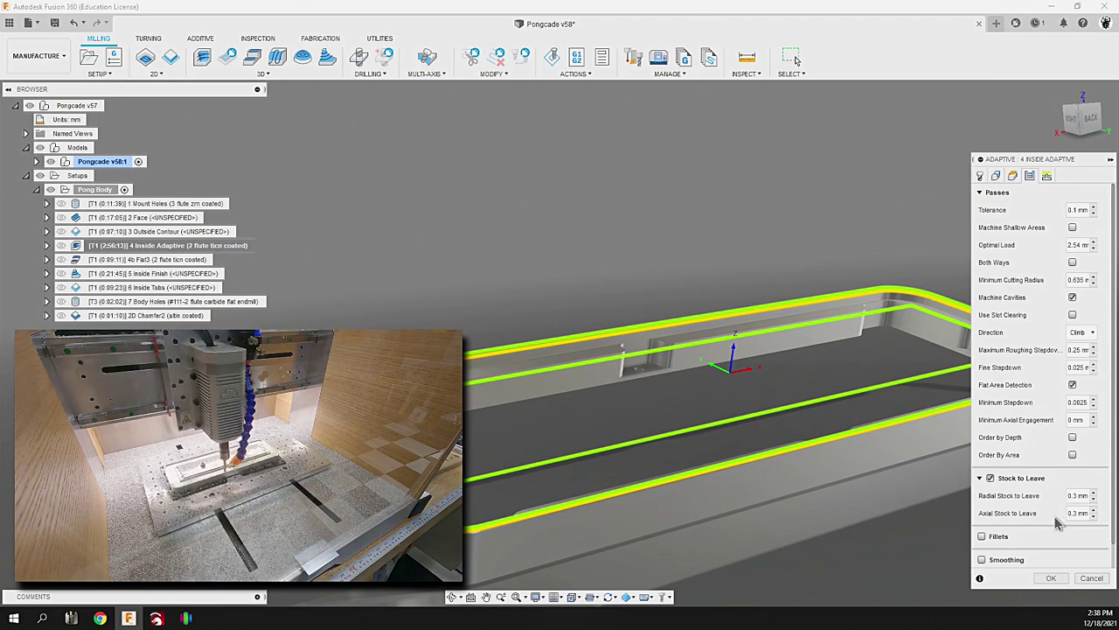
{"action": "middle_click_drag", "start_coordinate": [956, 527], "coordinate": [647, 341], "text": "shift"}
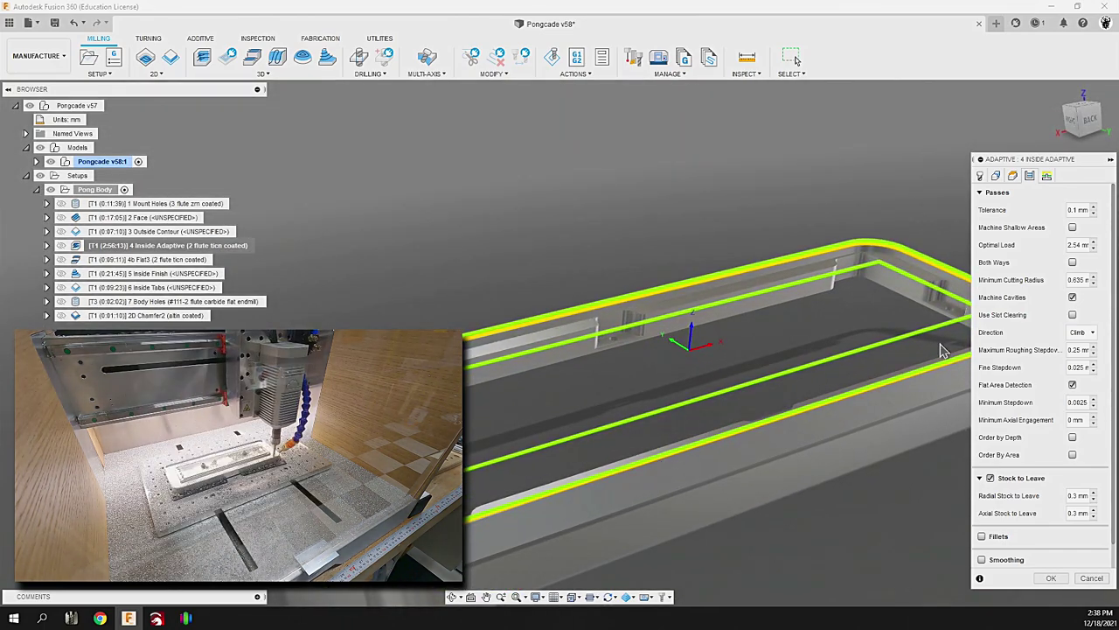
{"action": "left_click", "coordinate": [981, 176]}
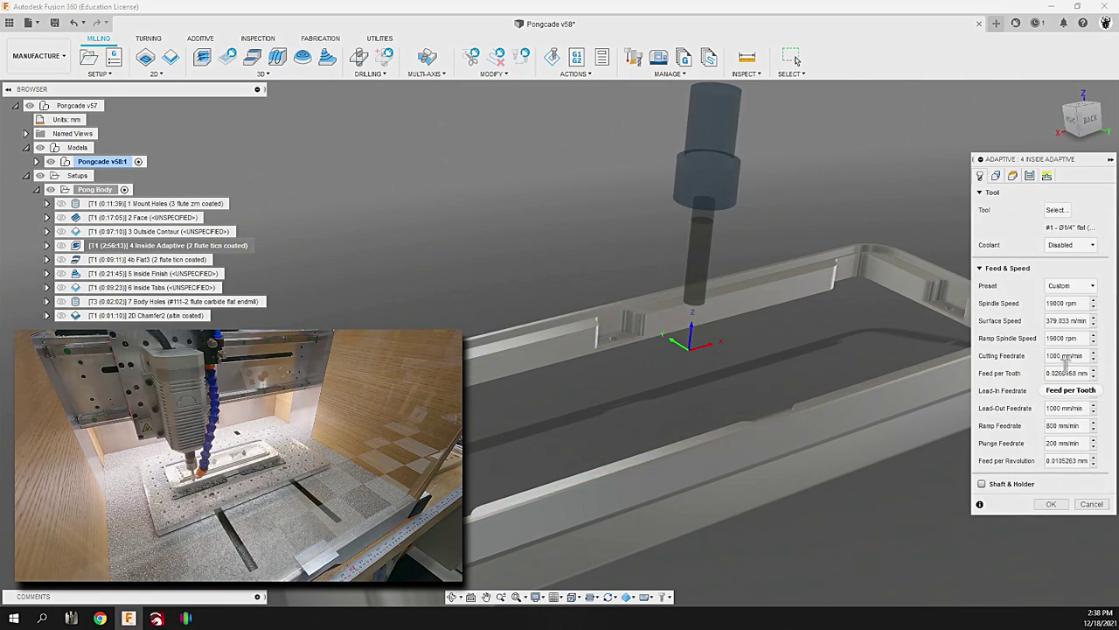
{"action": "mouse_move", "coordinate": [1065, 362]}
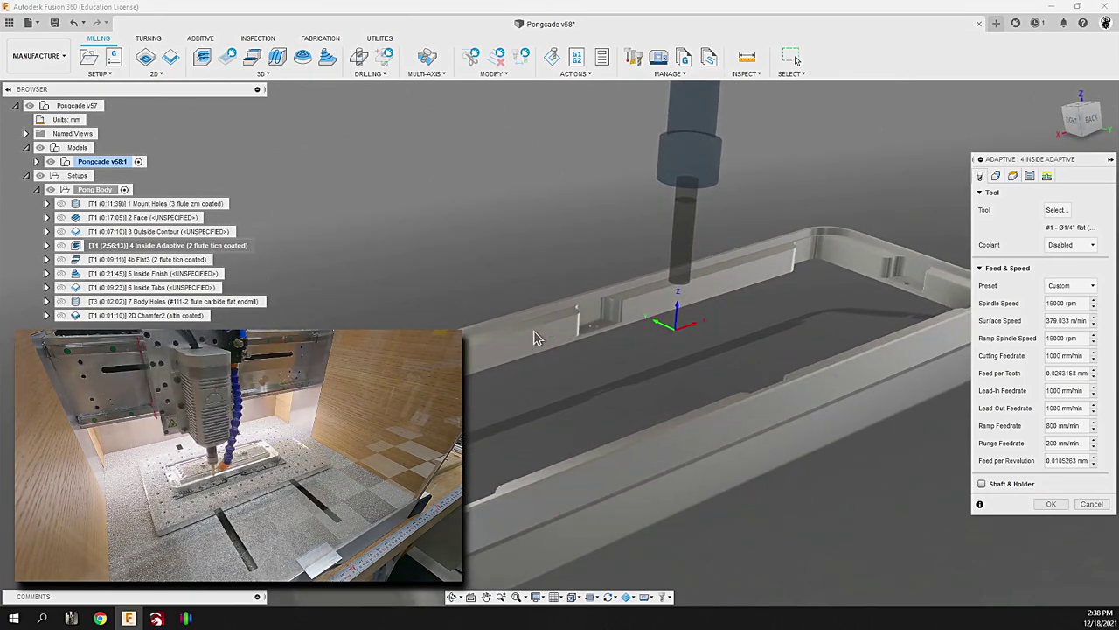
{"action": "left_click", "coordinate": [1094, 505]}
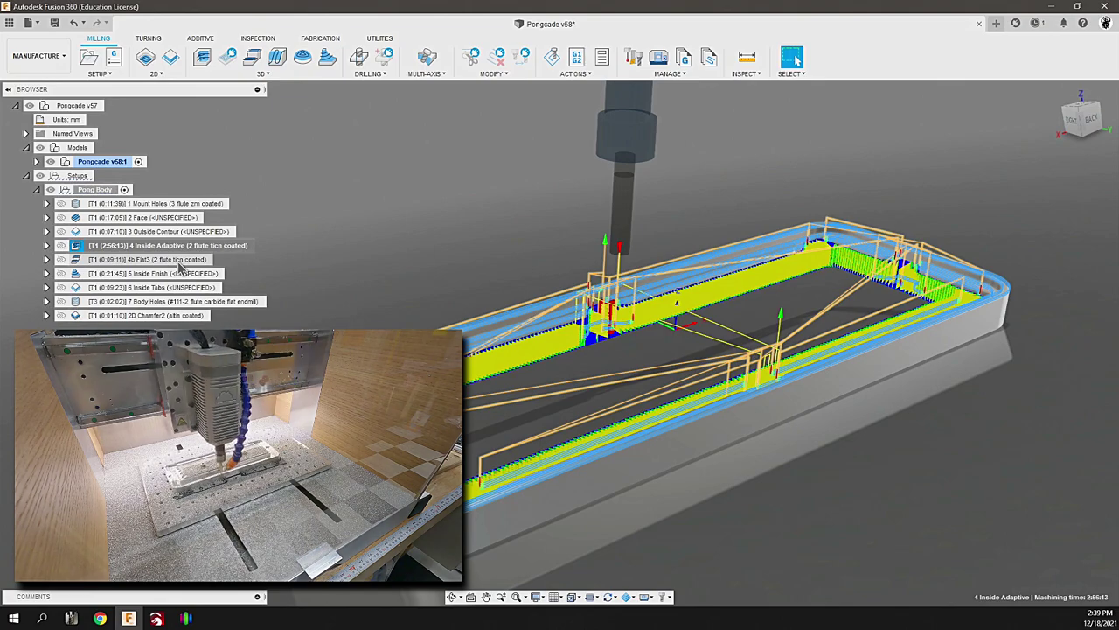
Step: Step through the Pong Body toolpaths from 4b Flat3 onward, inspecting each on the part
{"action": "left_click", "coordinate": [179, 260]}
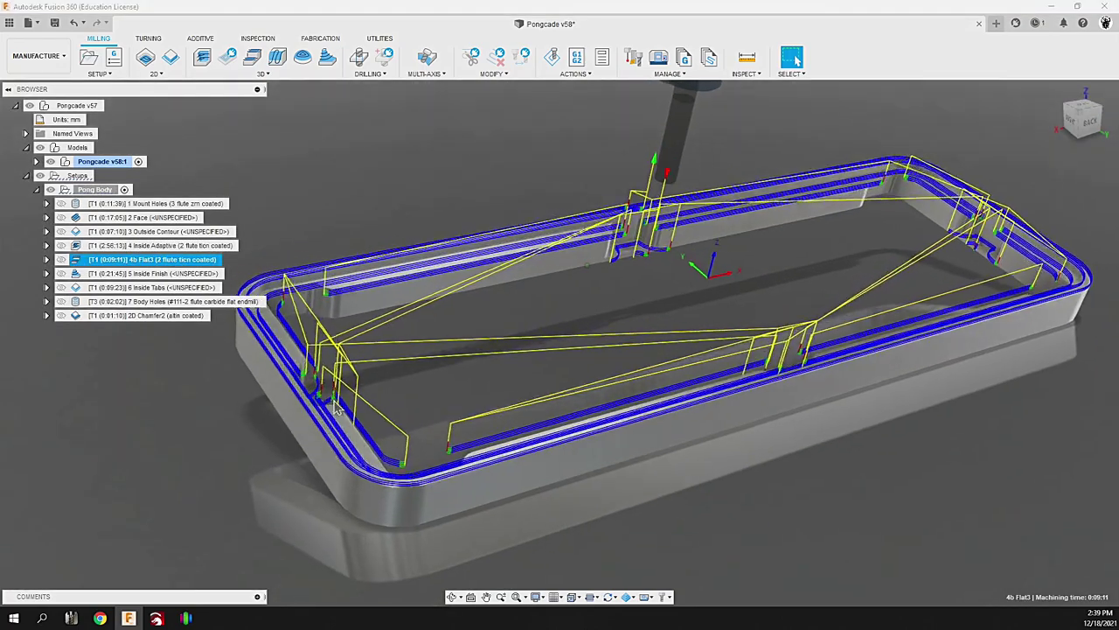
{"action": "middle_click_drag", "start_coordinate": [368, 418], "coordinate": [433, 333], "text": "shift"}
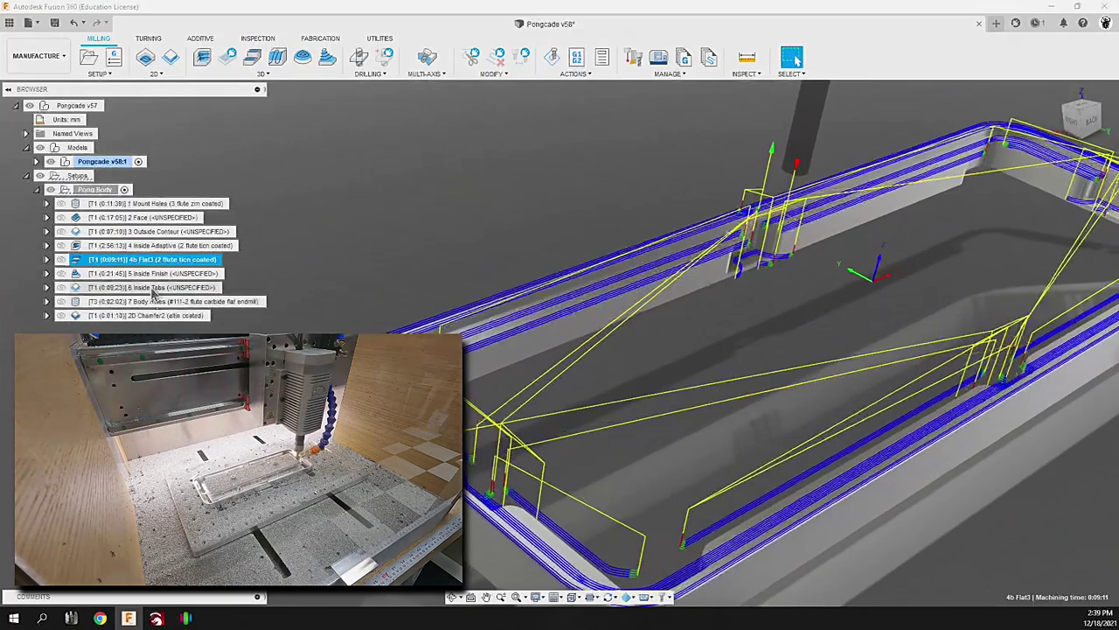
{"action": "left_click", "coordinate": [152, 288]}
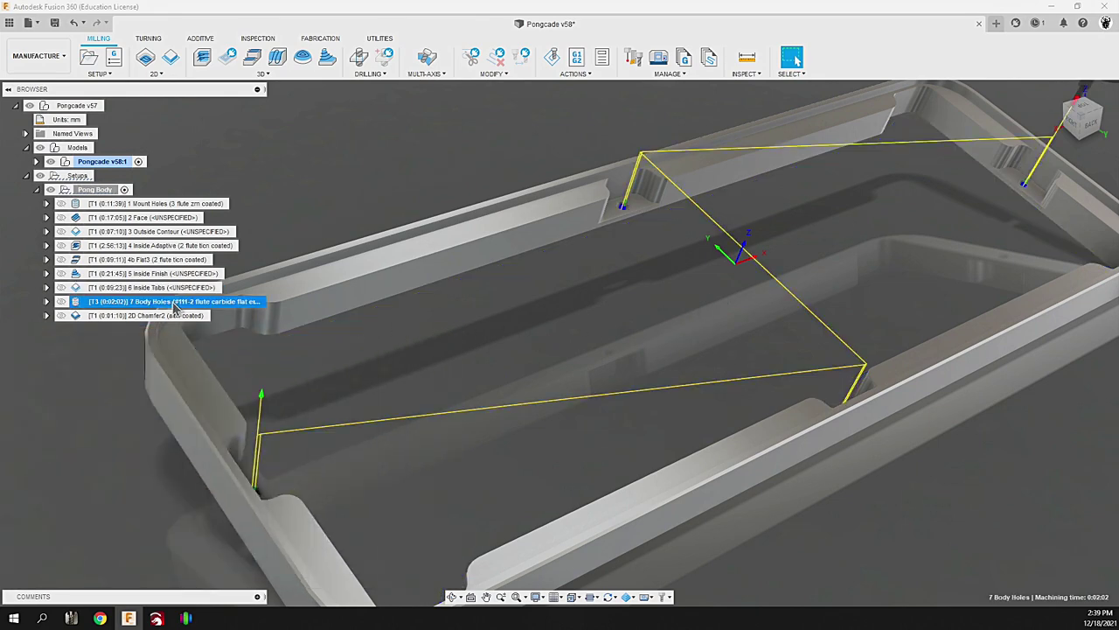
Step: Orbit in closer on the isolated Body:1 aluminium frame
{"action": "middle_click_drag", "start_coordinate": [174, 306], "coordinate": [724, 322], "text": "shift"}
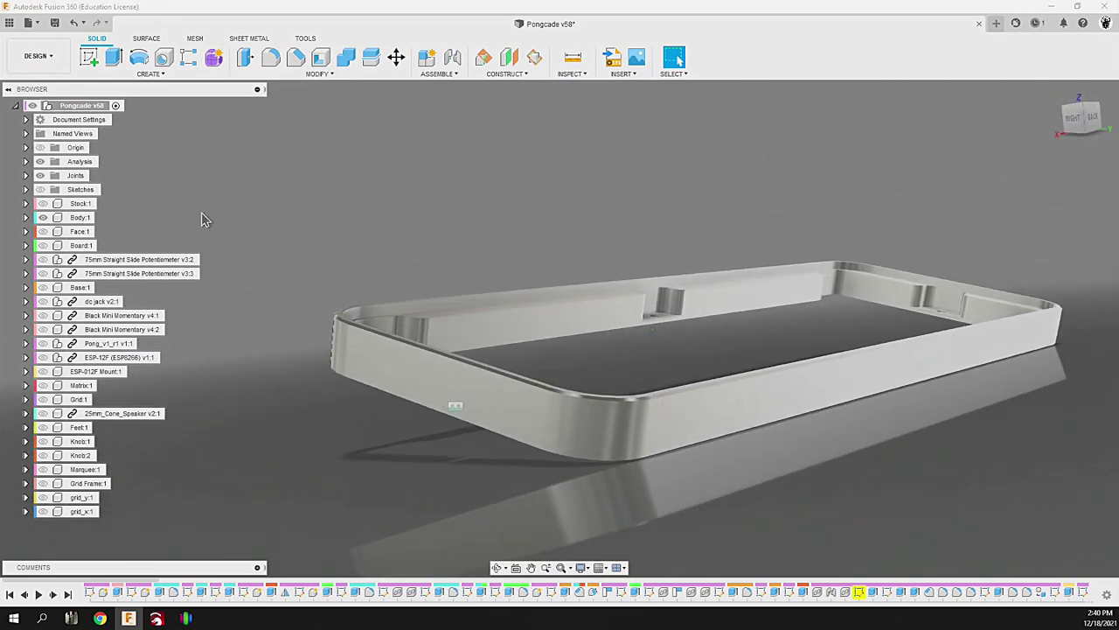
Step: Unisolate Body:1 to bring every assembly component back
{"action": "right_click", "coordinate": [78, 217]}
{"action": "left_click", "coordinate": [112, 488]}
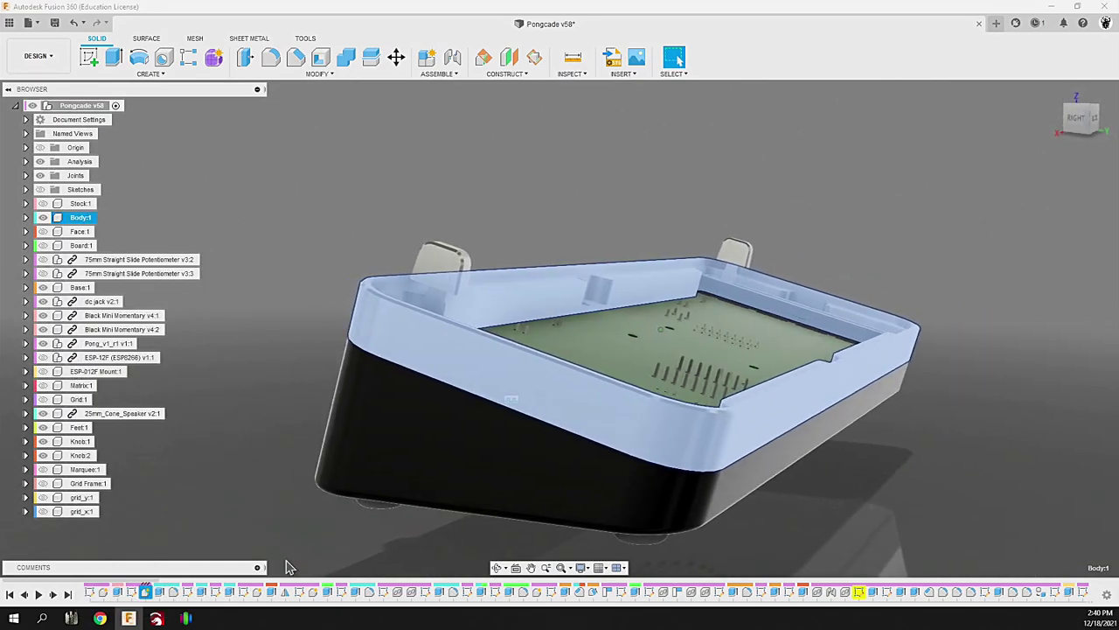
{"action": "left_click", "coordinate": [280, 525]}
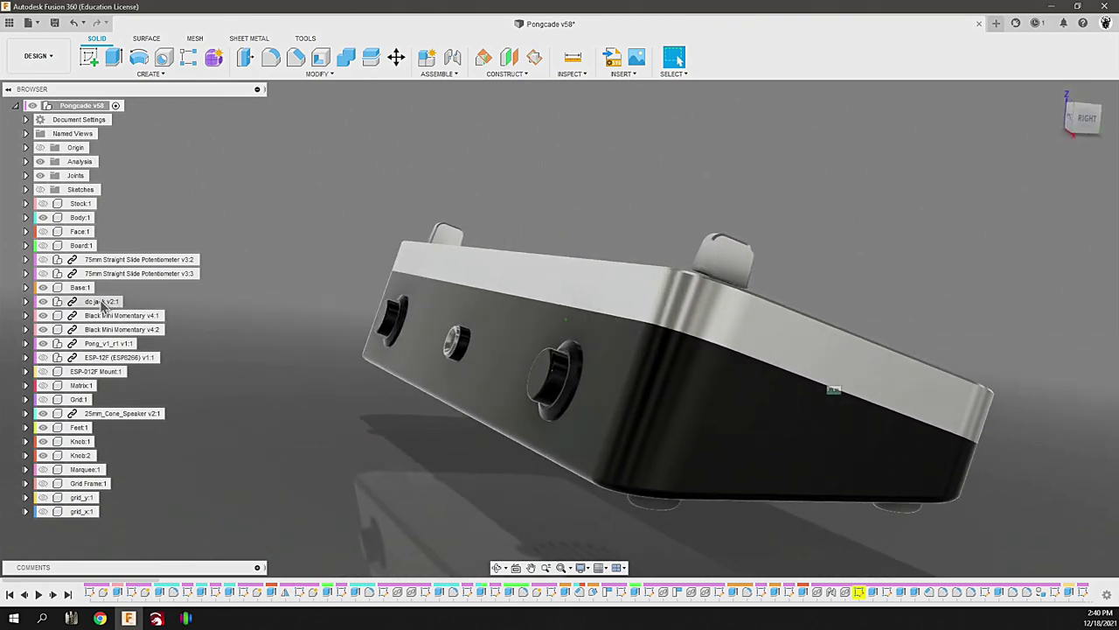
Step: Isolate the Base:1 enclosure and orbit to view its inside and left side
{"action": "left_click", "coordinate": [82, 289]}
{"action": "right_click", "coordinate": [86, 297]}
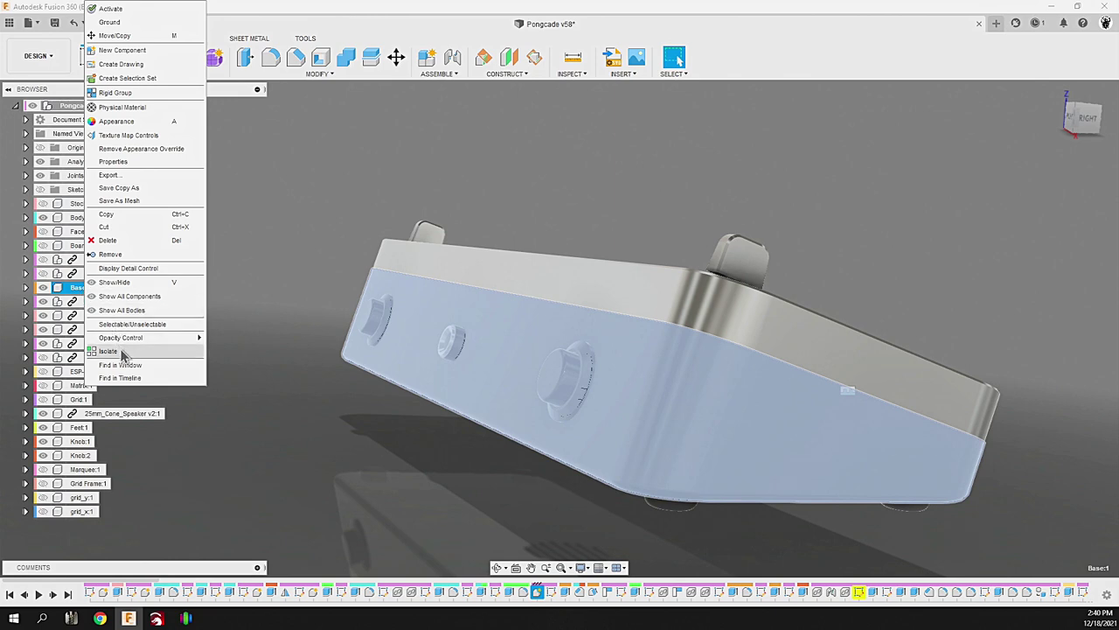
{"action": "left_click", "coordinate": [108, 351]}
{"action": "middle_click_drag", "start_coordinate": [540, 309], "coordinate": [649, 491], "text": "shift"}
{"action": "middle_click_drag", "start_coordinate": [716, 529], "coordinate": [761, 417], "text": "shift"}
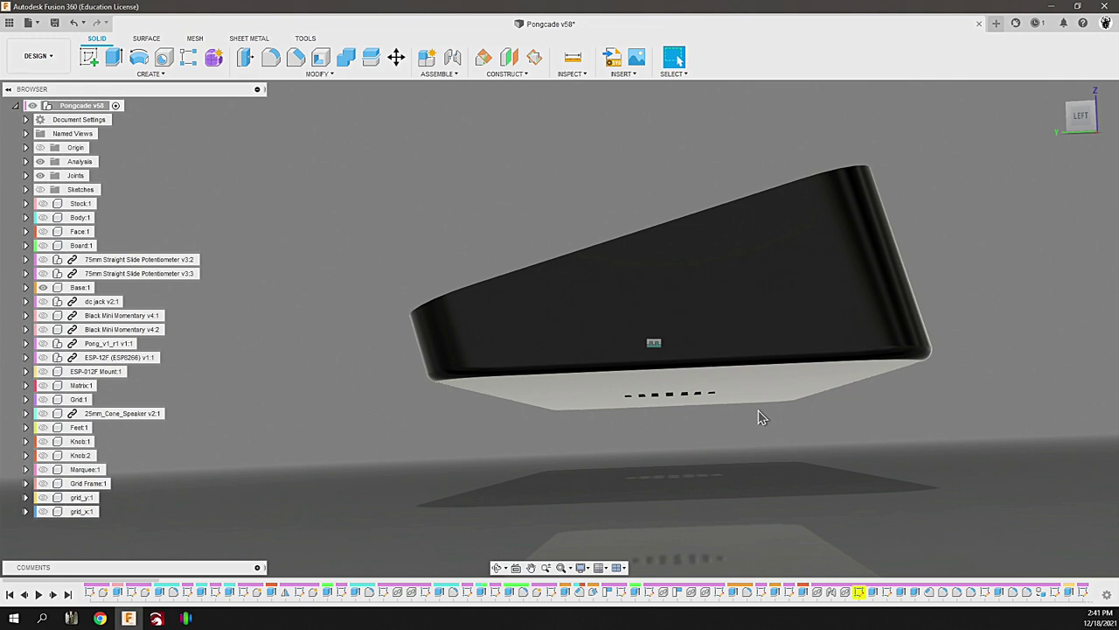
{"action": "middle_click_drag", "start_coordinate": [761, 417], "coordinate": [473, 293], "text": "shift"}
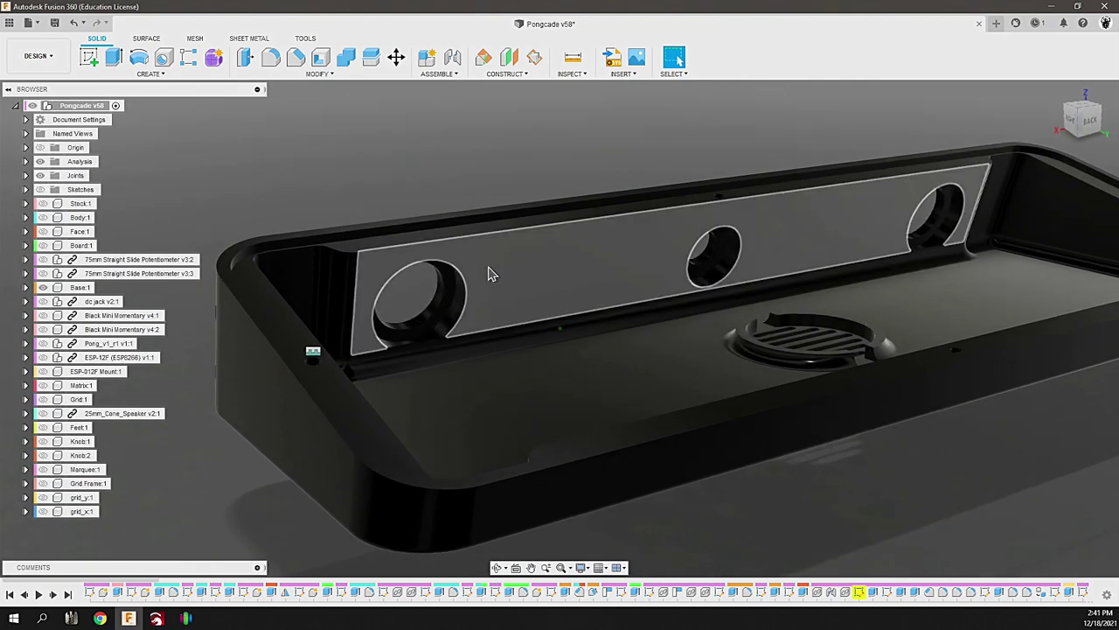
{"action": "middle_click_drag", "start_coordinate": [490, 273], "coordinate": [389, 272], "text": "shift"}
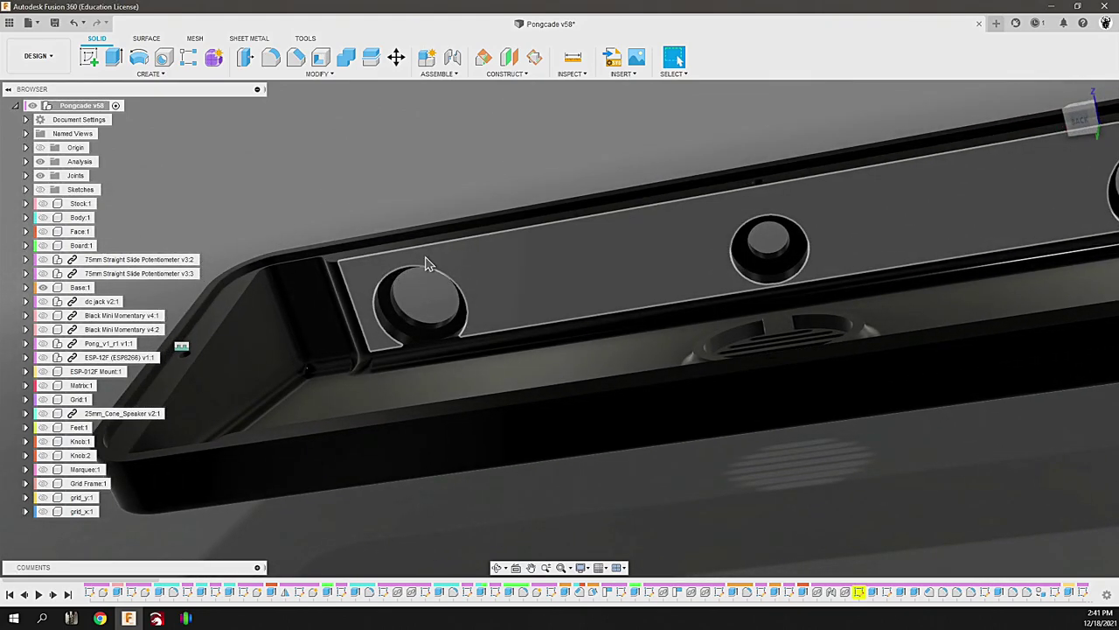
{"action": "middle_click_drag", "start_coordinate": [616, 275], "coordinate": [722, 481], "text": "shift"}
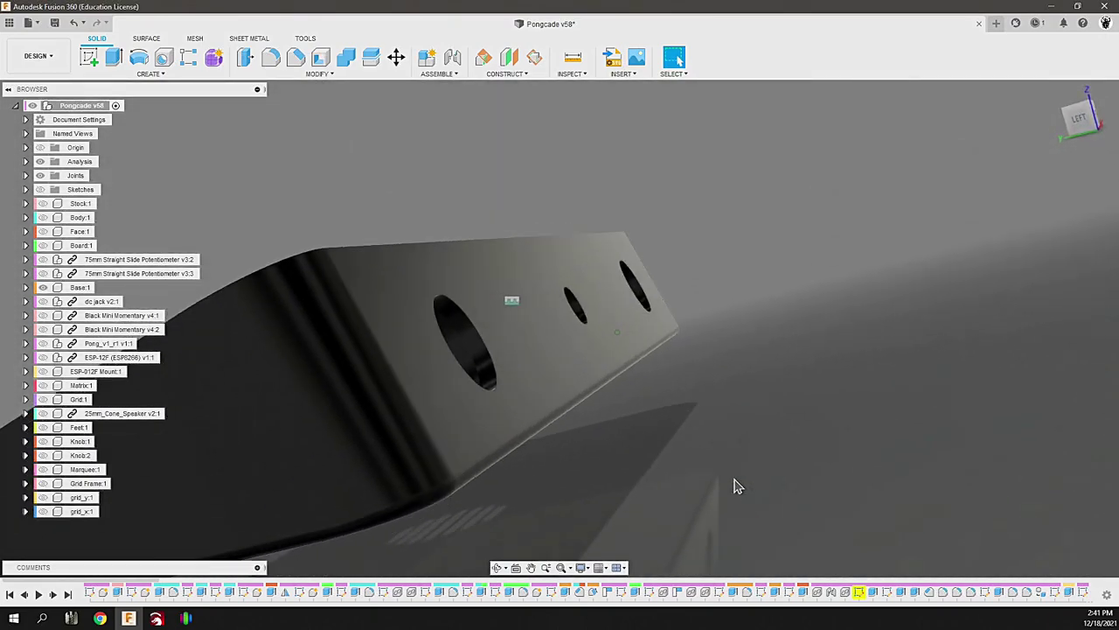
{"action": "middle_click_drag", "start_coordinate": [735, 487], "coordinate": [897, 446], "text": "shift"}
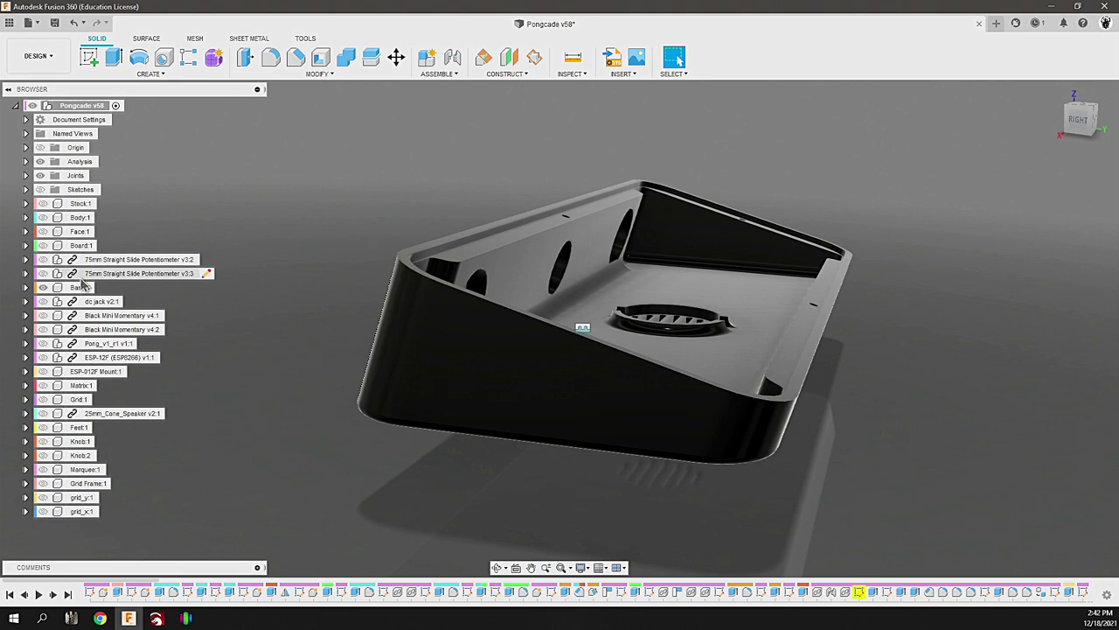
{"action": "right_click", "coordinate": [79, 287]}
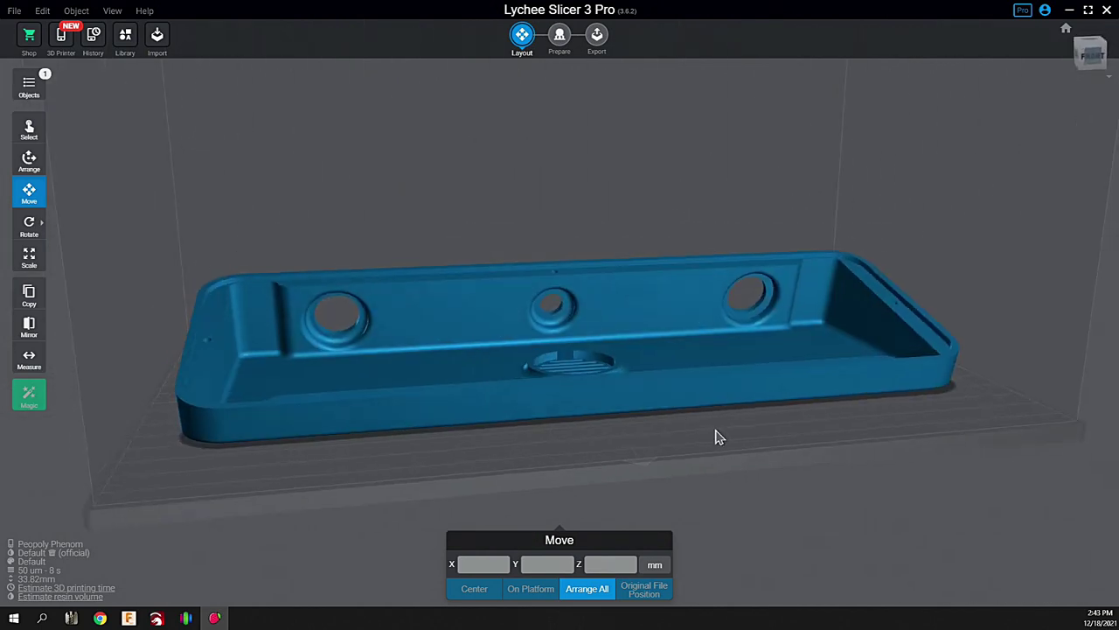
Step: Advance the base through Prepare and Export, previewing it in the Peopoly Phenom simulator
{"action": "left_click", "coordinate": [715, 438]}
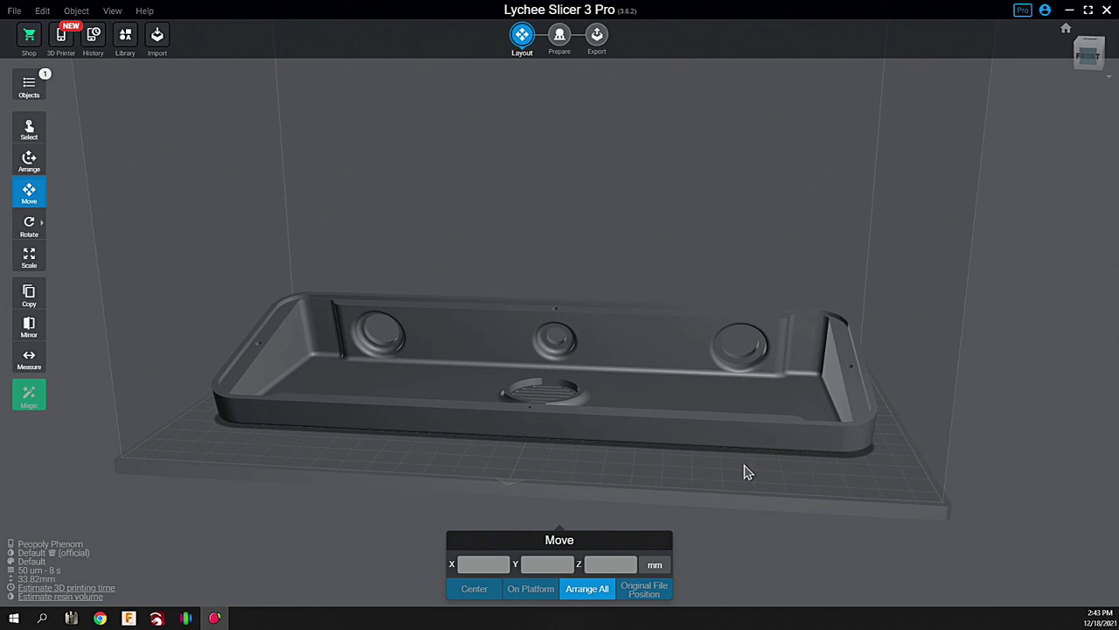
{"action": "left_click", "coordinate": [280, 341]}
{"action": "left_click", "coordinate": [90, 345]}
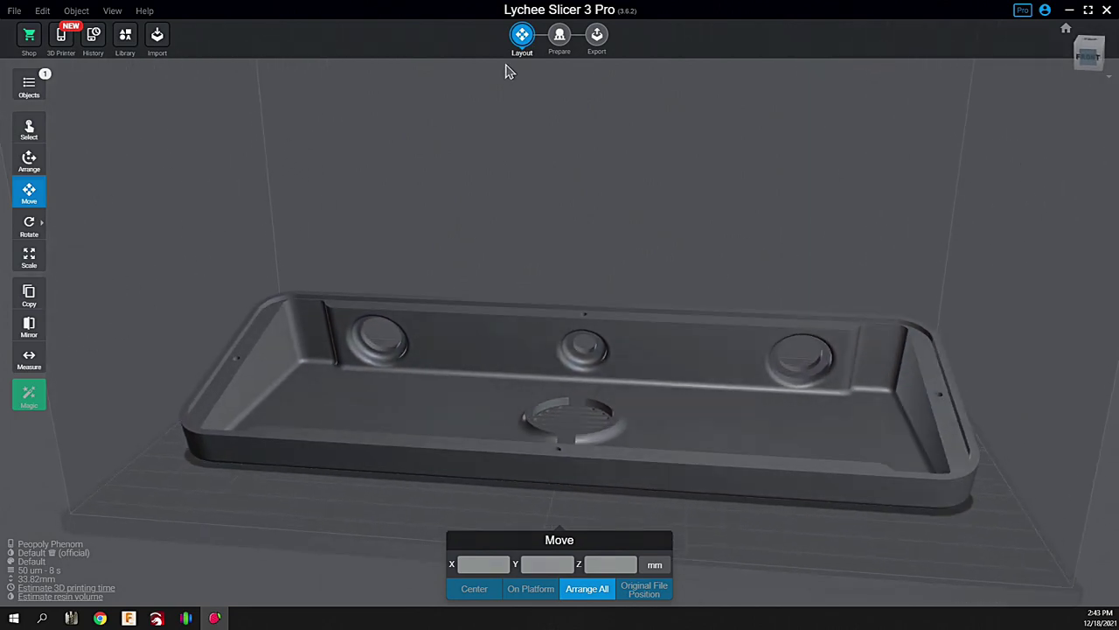
{"action": "left_click", "coordinate": [559, 37]}
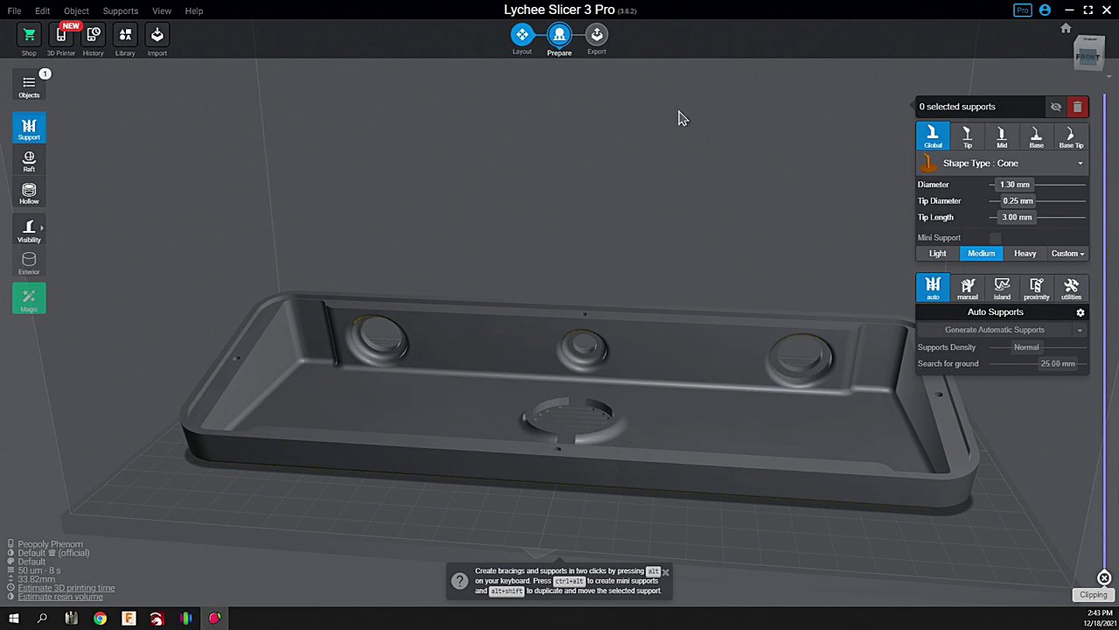
{"action": "left_click", "coordinate": [598, 39]}
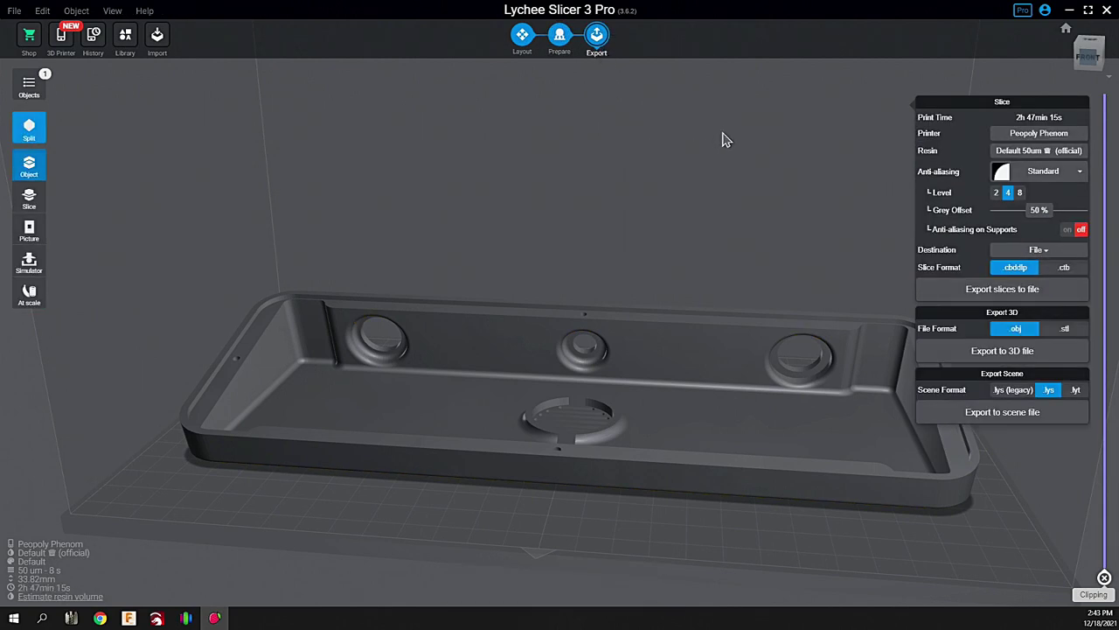
{"action": "left_click", "coordinate": [28, 260]}
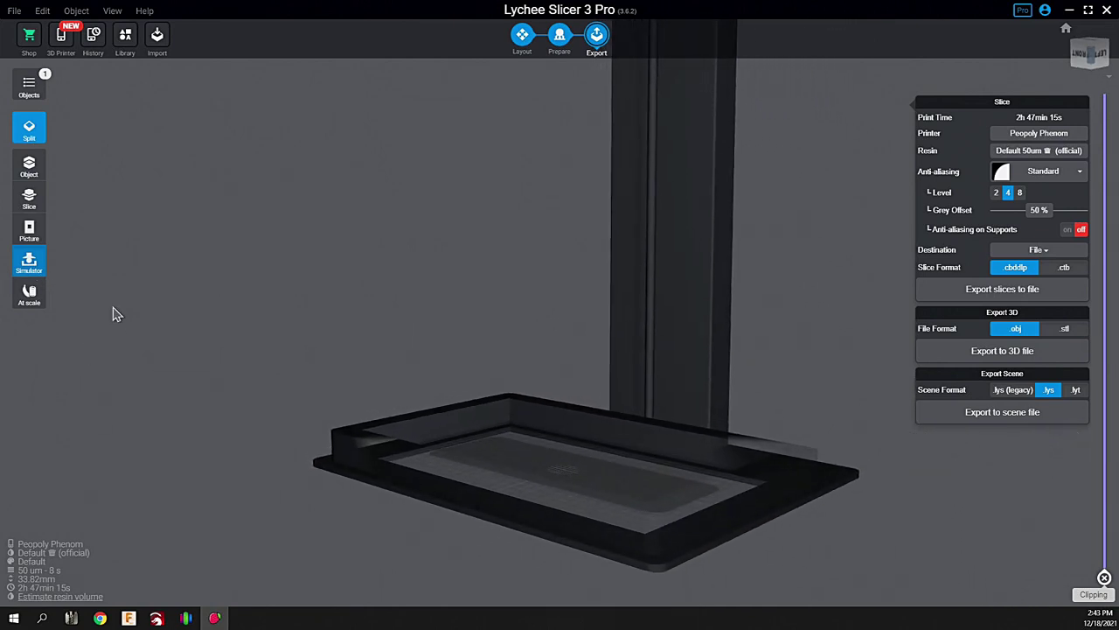
Step: Clip the base down through its print layers, view it from underneath, and show it at scale
{"action": "left_click", "coordinate": [1068, 35]}
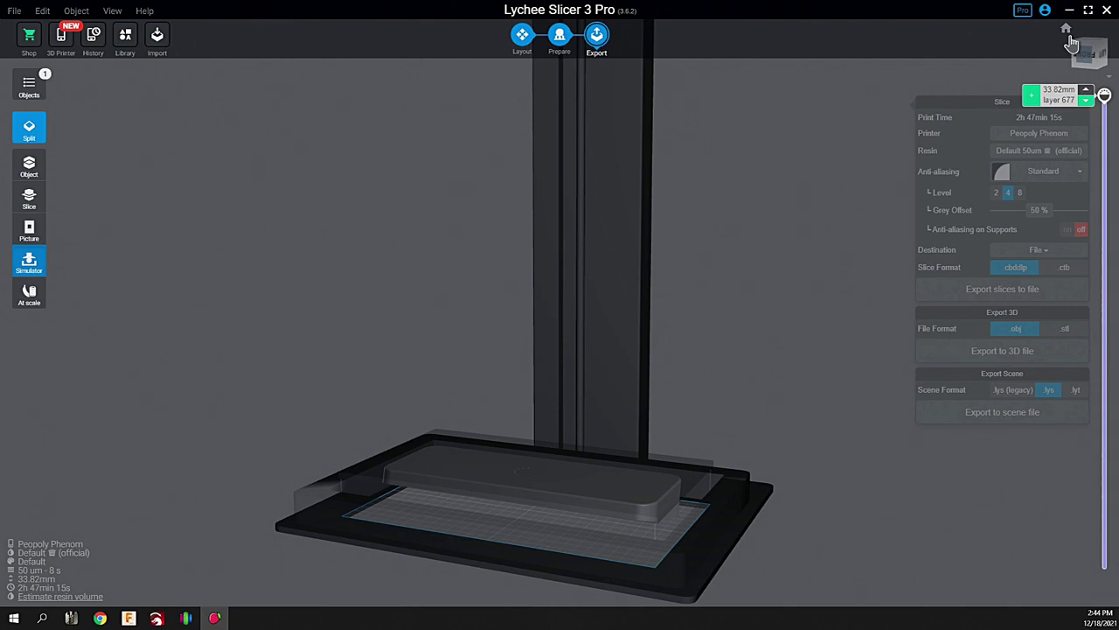
{"action": "left_click_drag", "start_coordinate": [1104, 99], "coordinate": [1111, 76]}
{"action": "left_click", "coordinate": [1108, 63]}
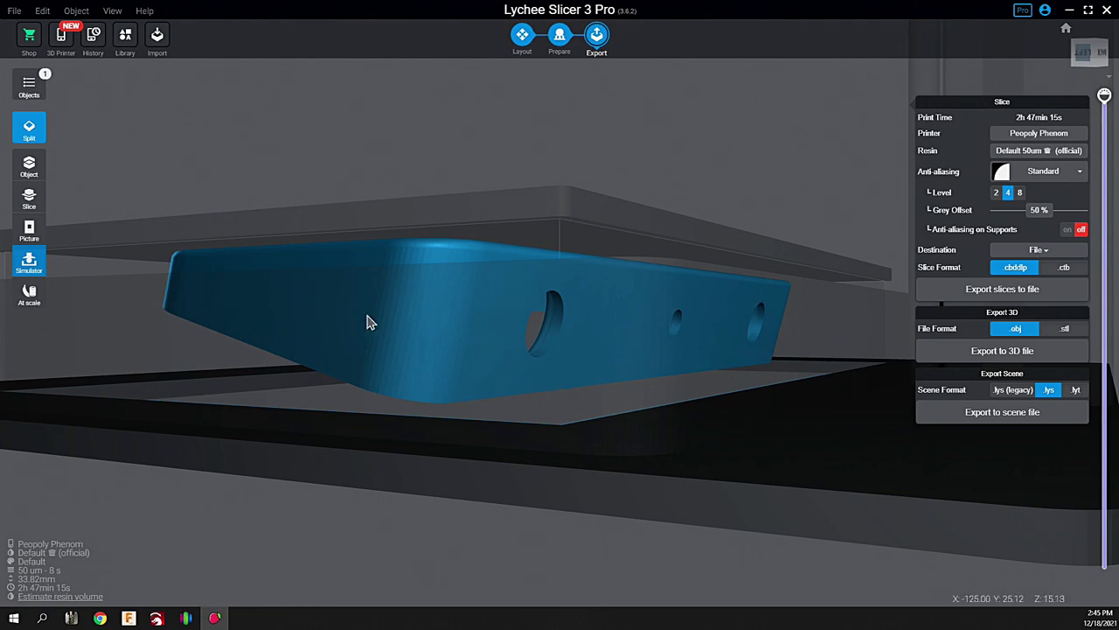
{"action": "left_click", "coordinate": [31, 306]}
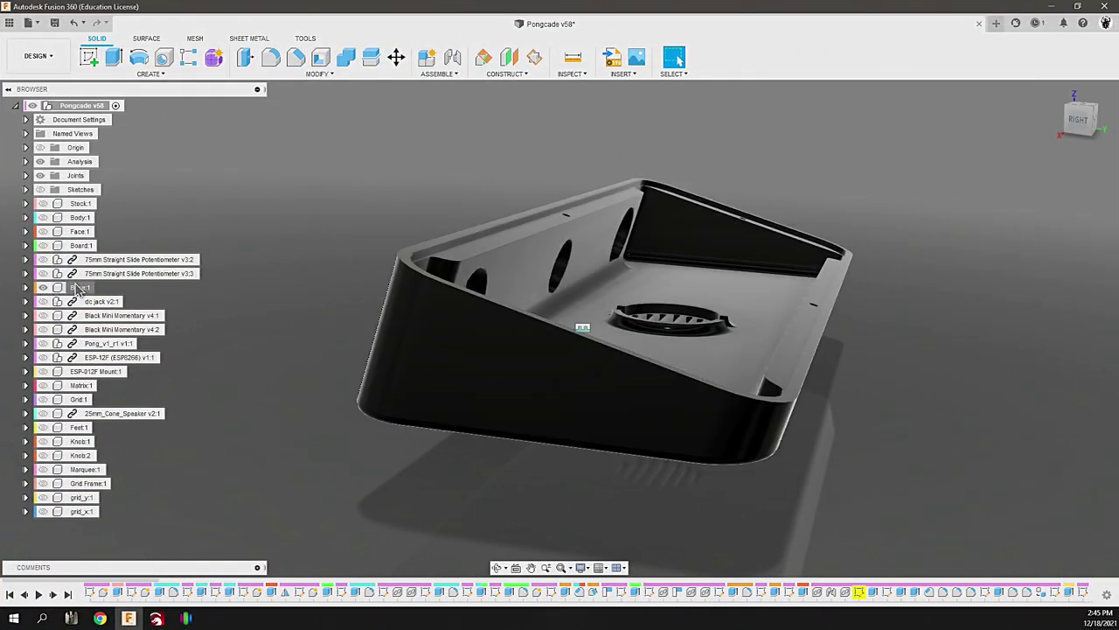
Step: Unisolate Base:1 and switch on the Grid:1 and Face:1 visibility
{"action": "left_click", "coordinate": [78, 288]}
{"action": "right_click", "coordinate": [79, 289]}
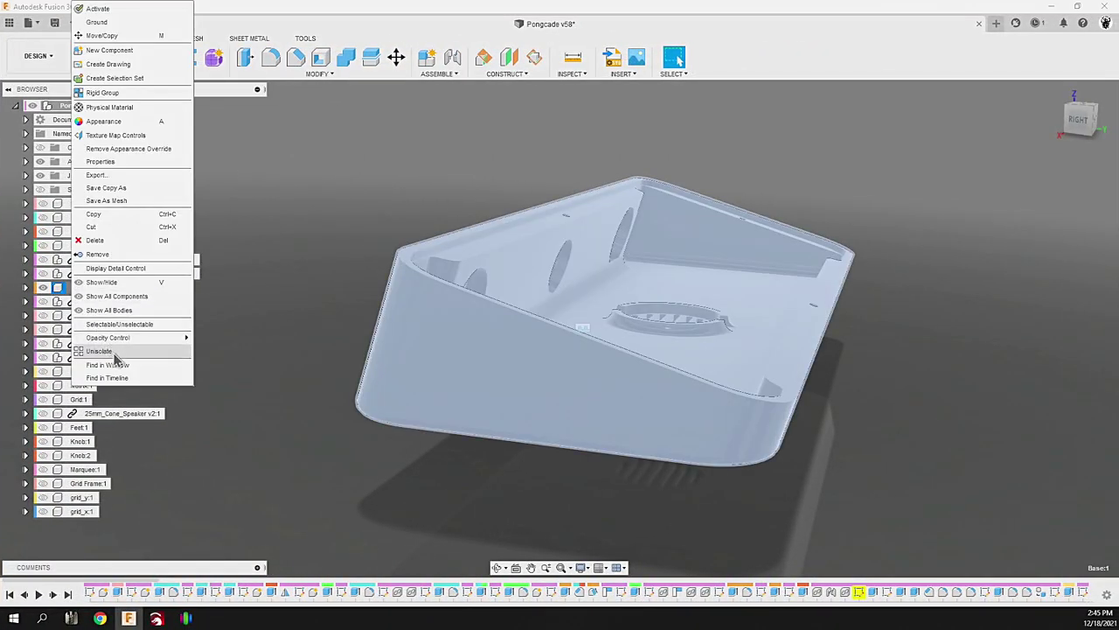
{"action": "left_click", "coordinate": [114, 352]}
{"action": "left_click", "coordinate": [387, 470]}
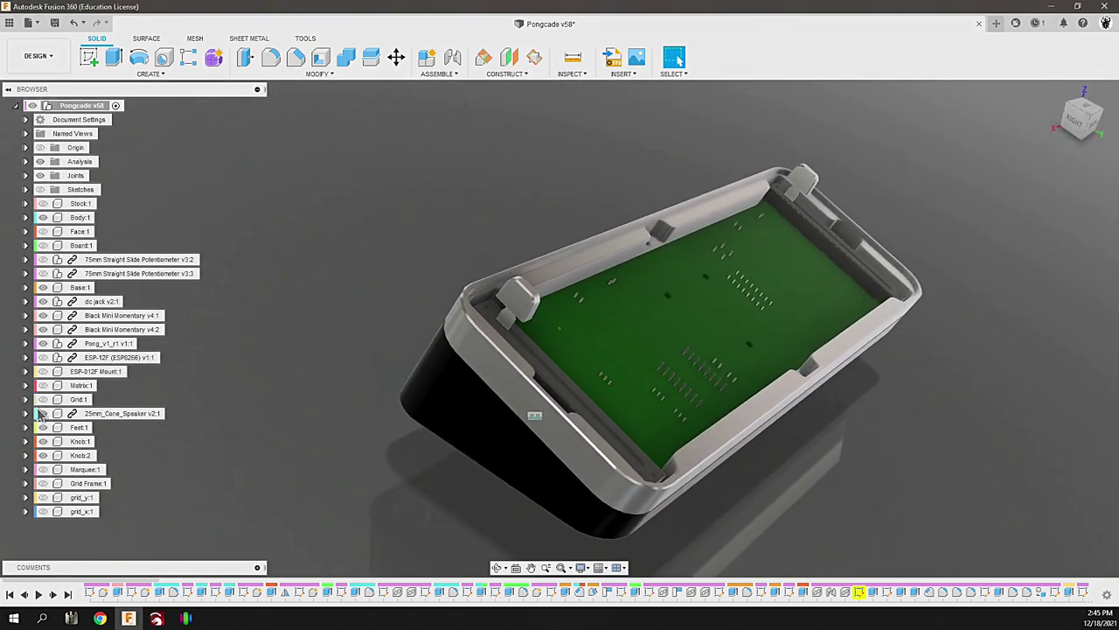
{"action": "left_click", "coordinate": [43, 399]}
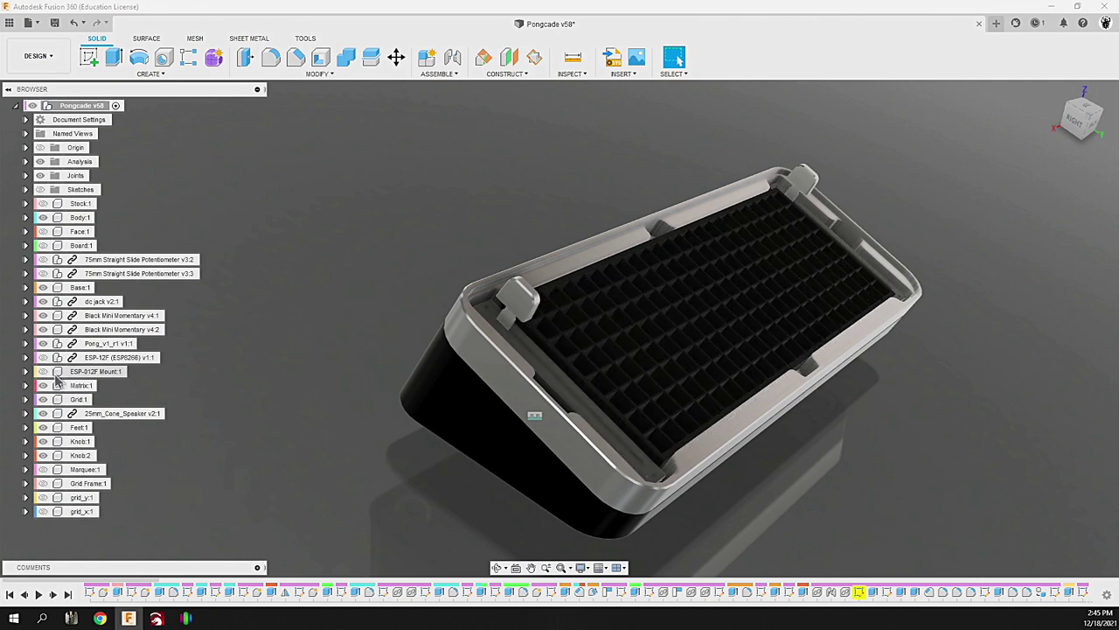
{"action": "left_click", "coordinate": [43, 231]}
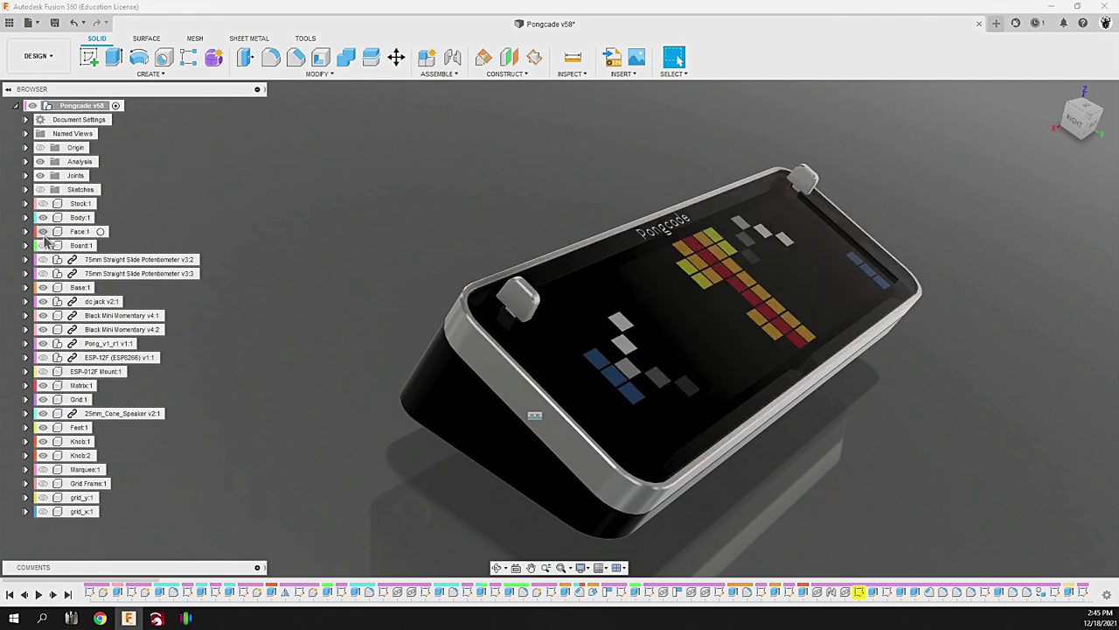